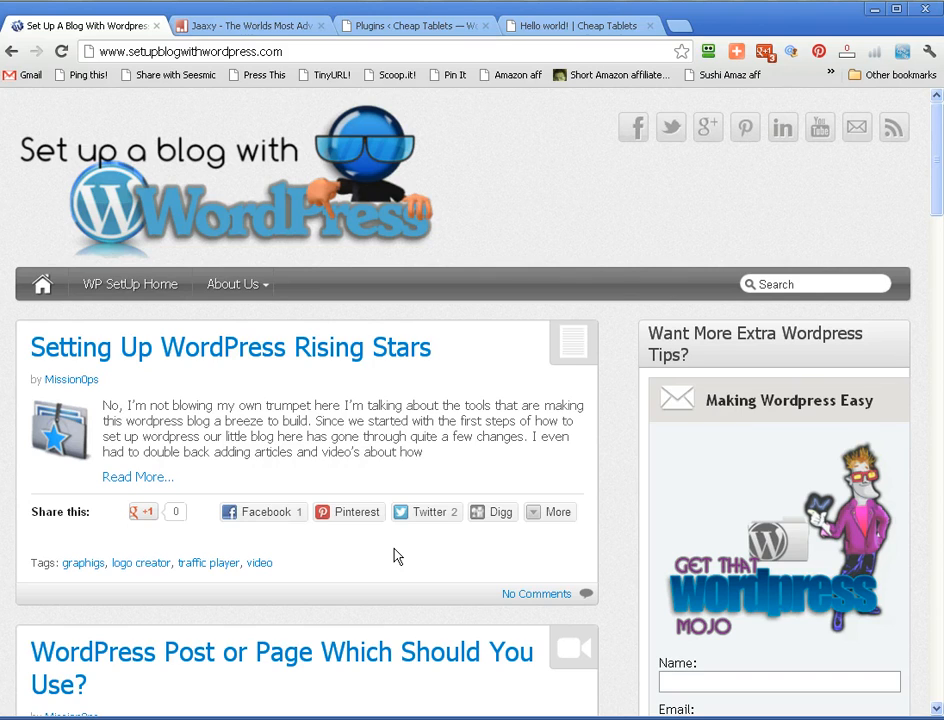
- Look over the site's Plugins page, the Hello world! post and the Cheap Tablets home page
left_click(337, 517)
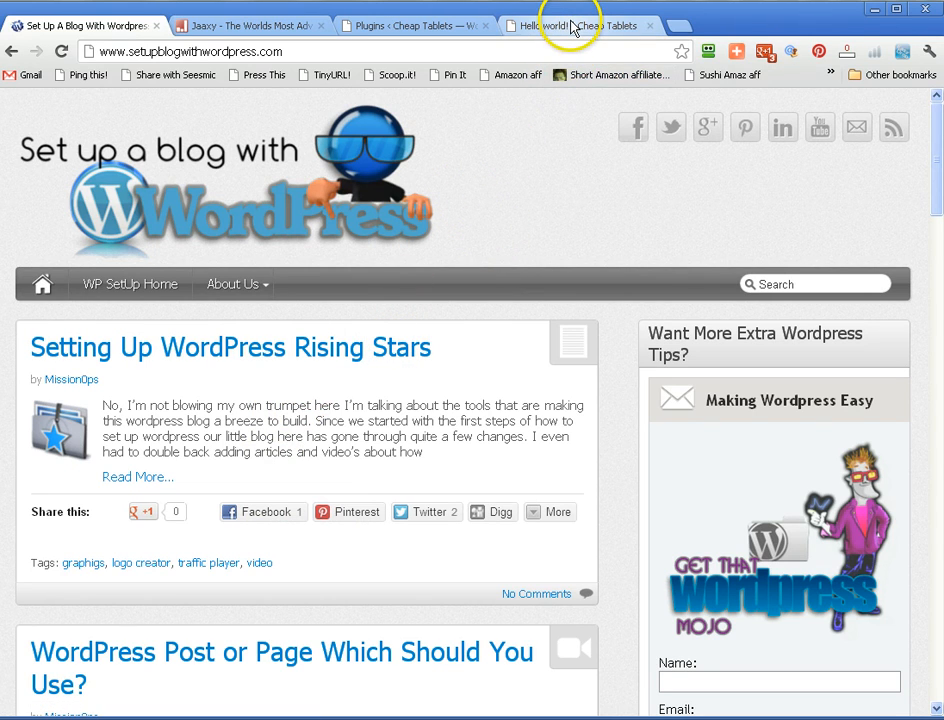
left_click(436, 29)
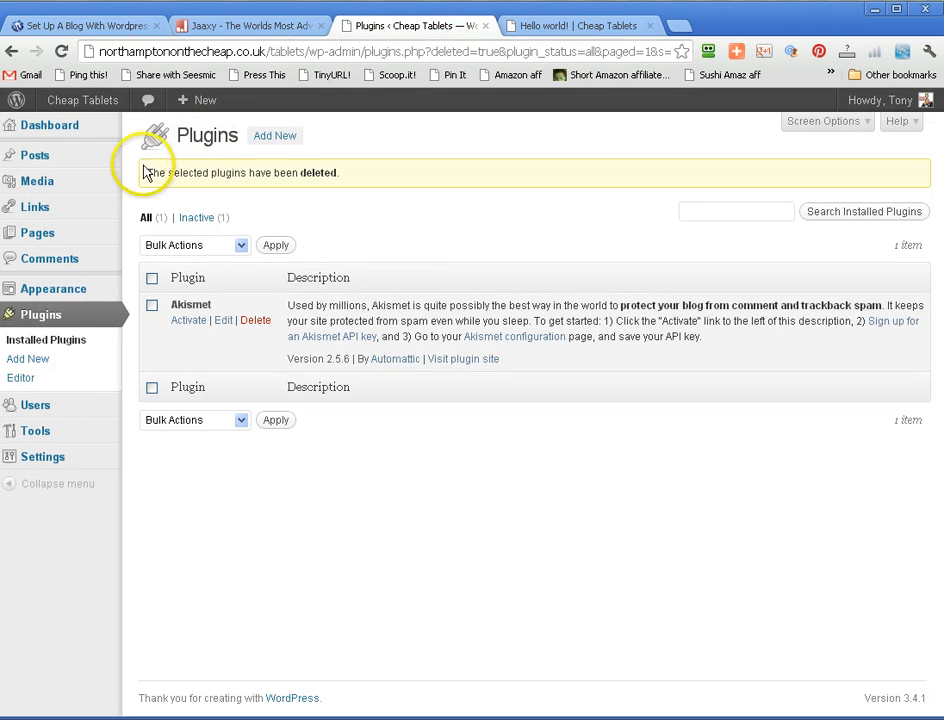
left_click(580, 33)
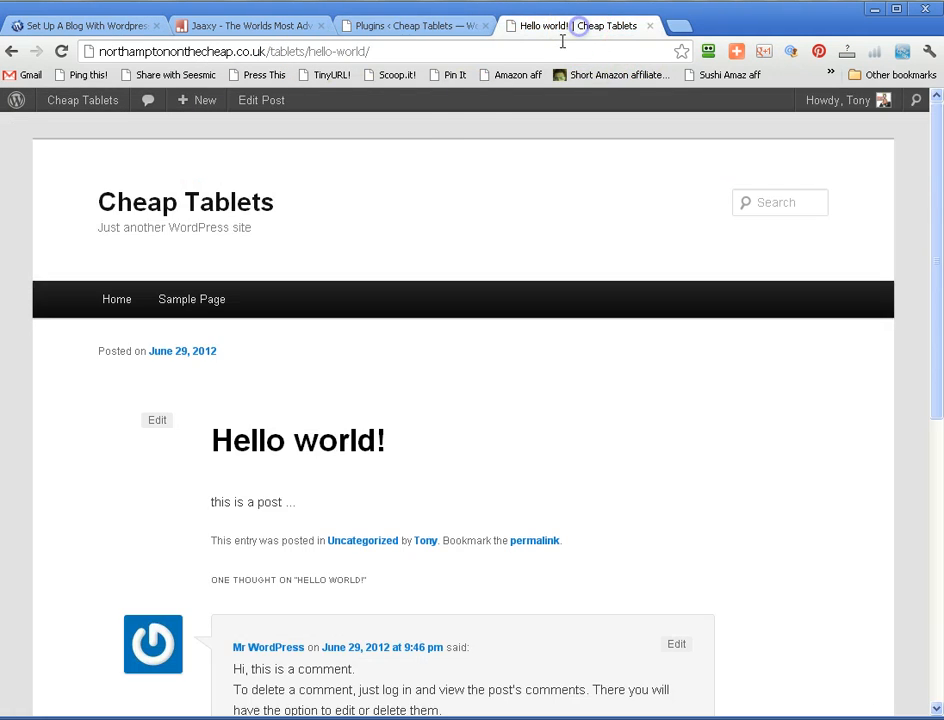
scroll(310, 500, "down", 3)
scroll(547, 400, "up", 3)
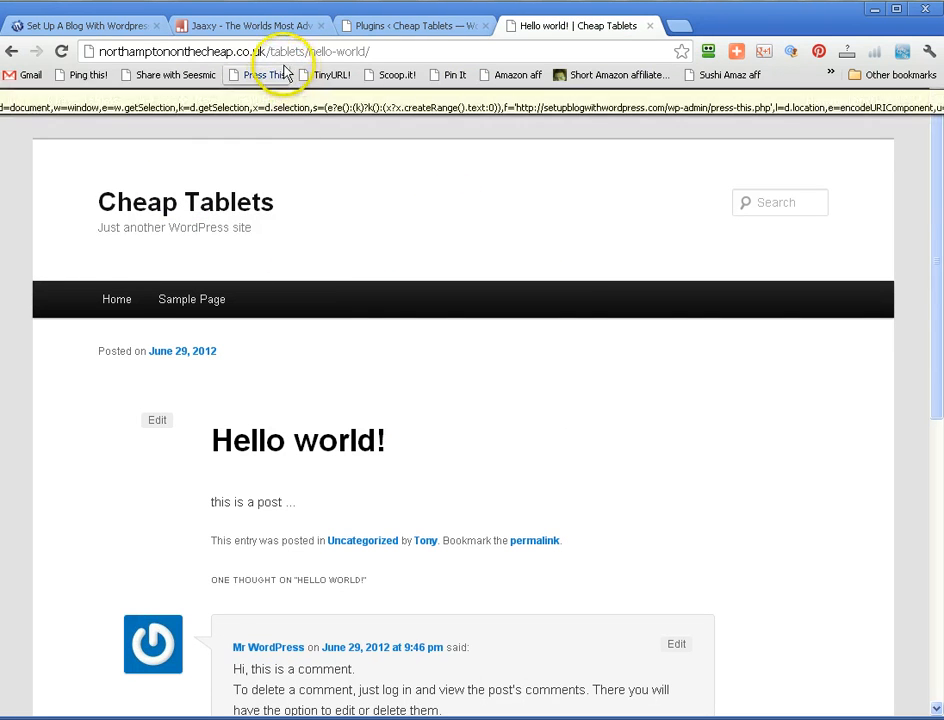
left_click(220, 200)
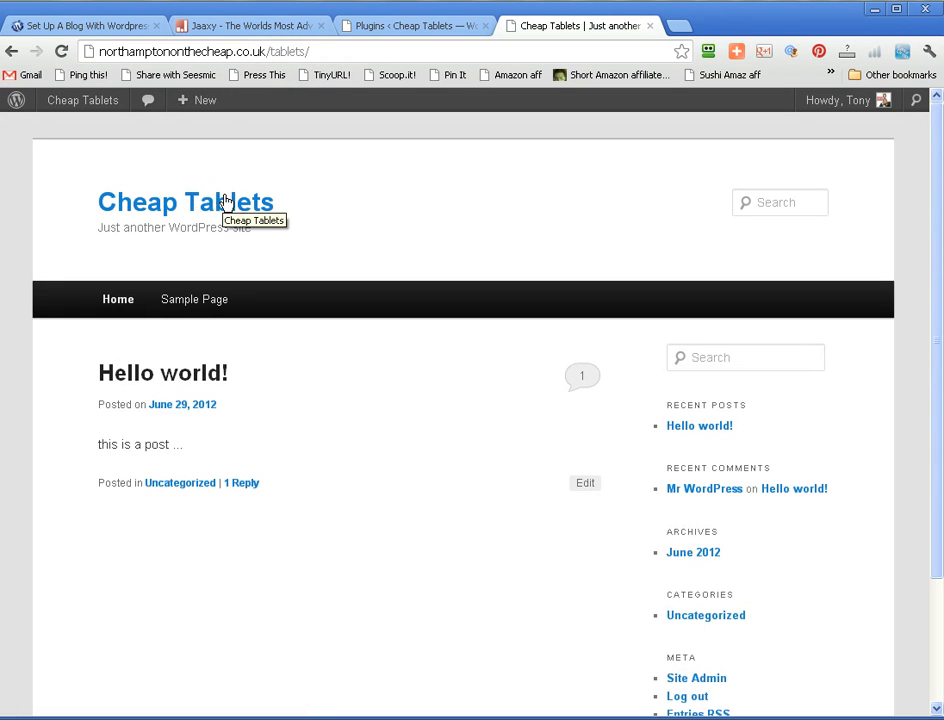
scroll(558, 209, "down", 2)
scroll(532, 220, "up", 2)
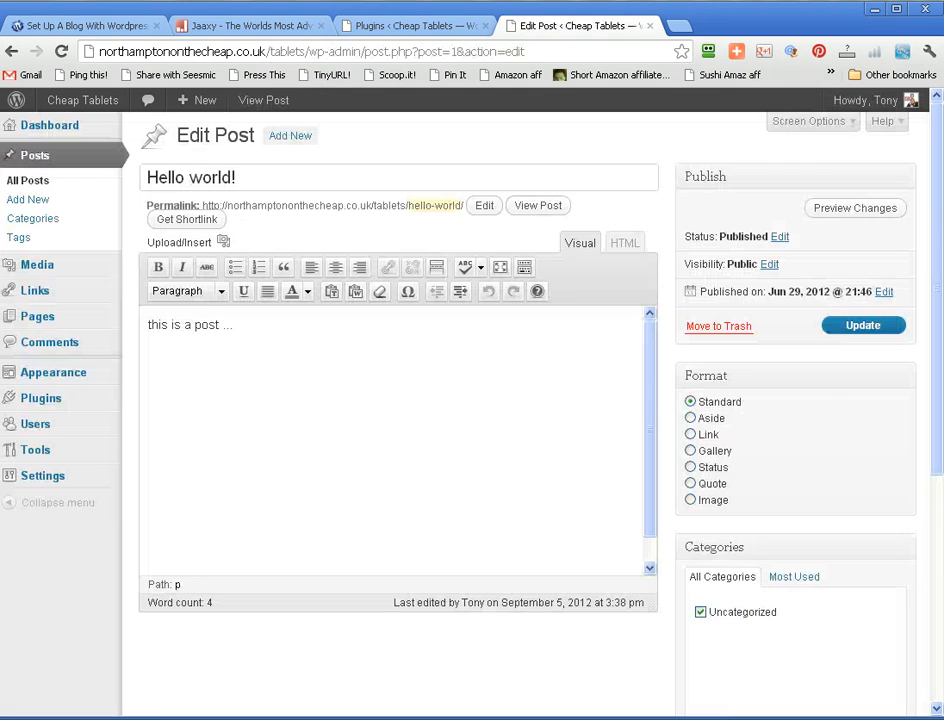
- Copy all the WordPress announcement paragraphs above the YouTube link in the untitled Notepad document
left_click(262, 719)
left_click_drag(785, 458, 379, 220)
right_click(382, 229)
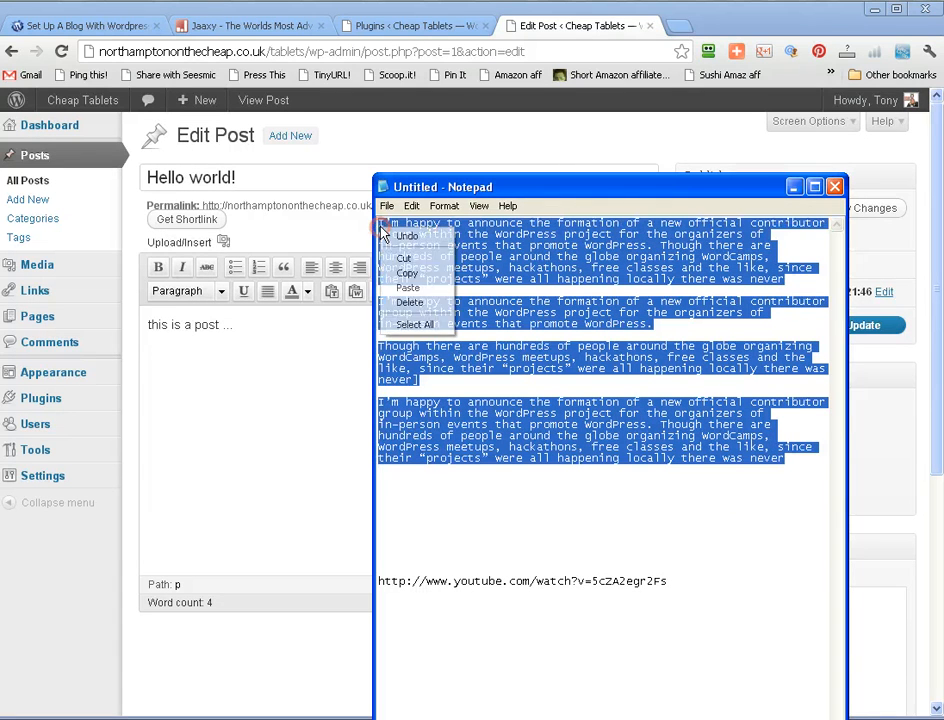
left_click(406, 272)
- Replace the entire body of the Hello world! post with the copied paragraphs and update the post
left_click(321, 347)
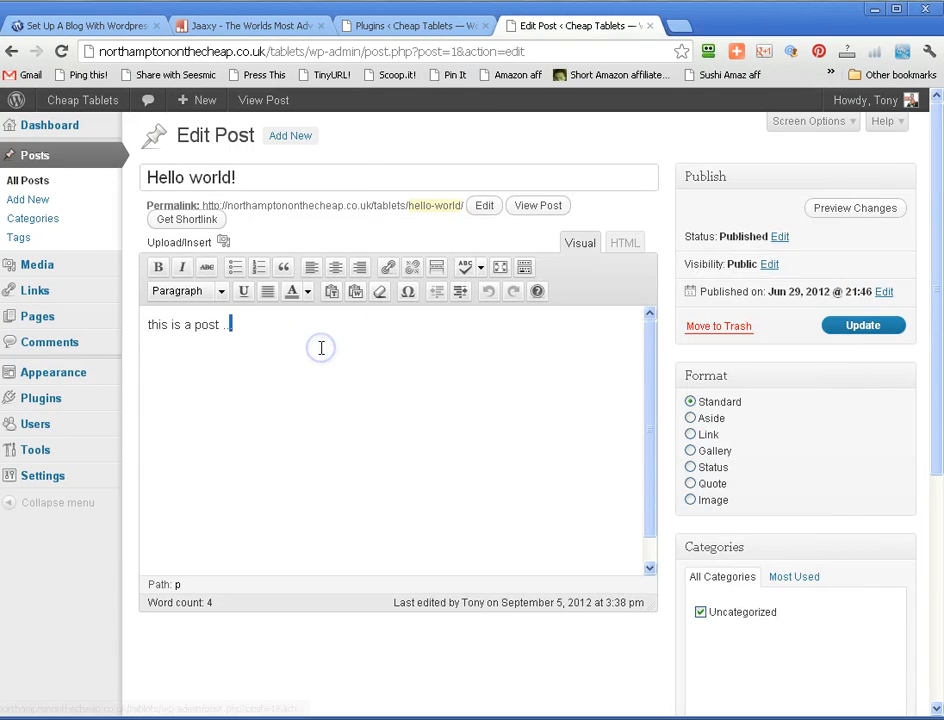
key("ctrl+a")
right_click(321, 348)
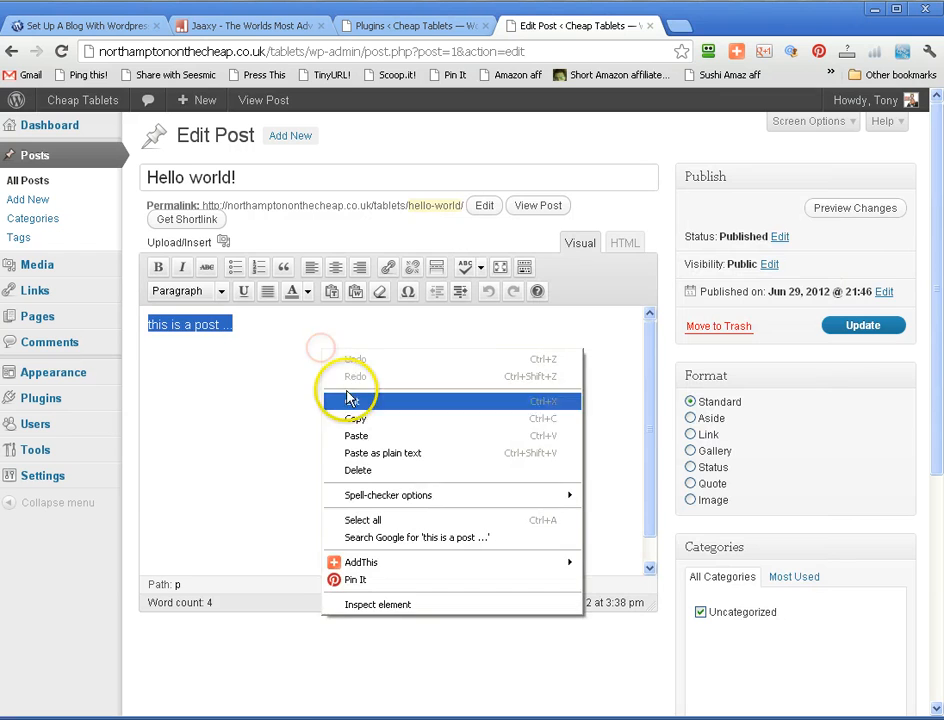
left_click(357, 437)
scroll(653, 437, "down", 2)
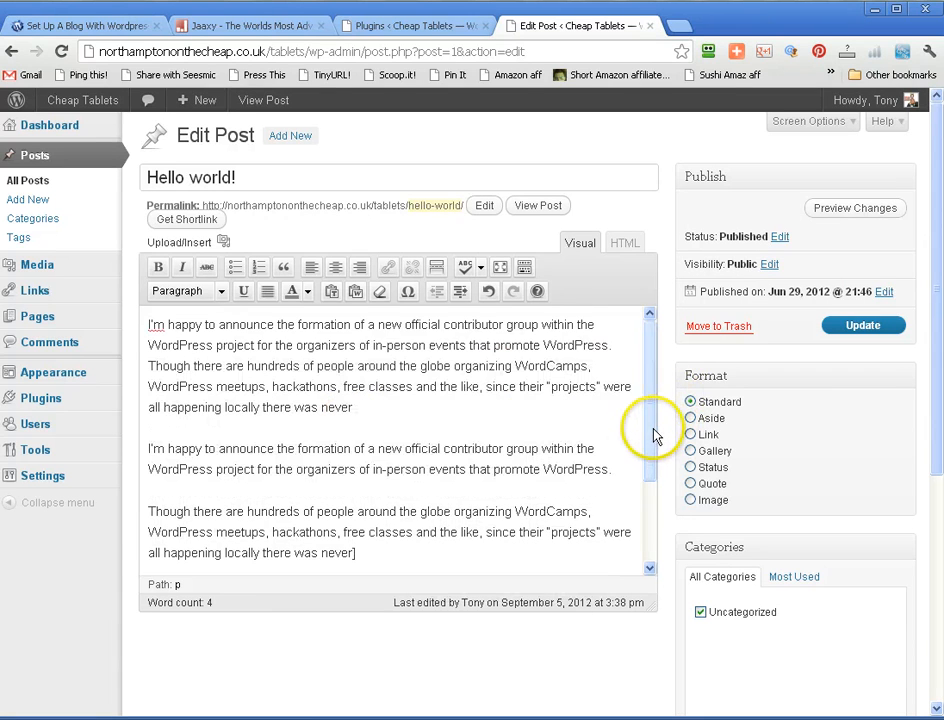
left_click(855, 329)
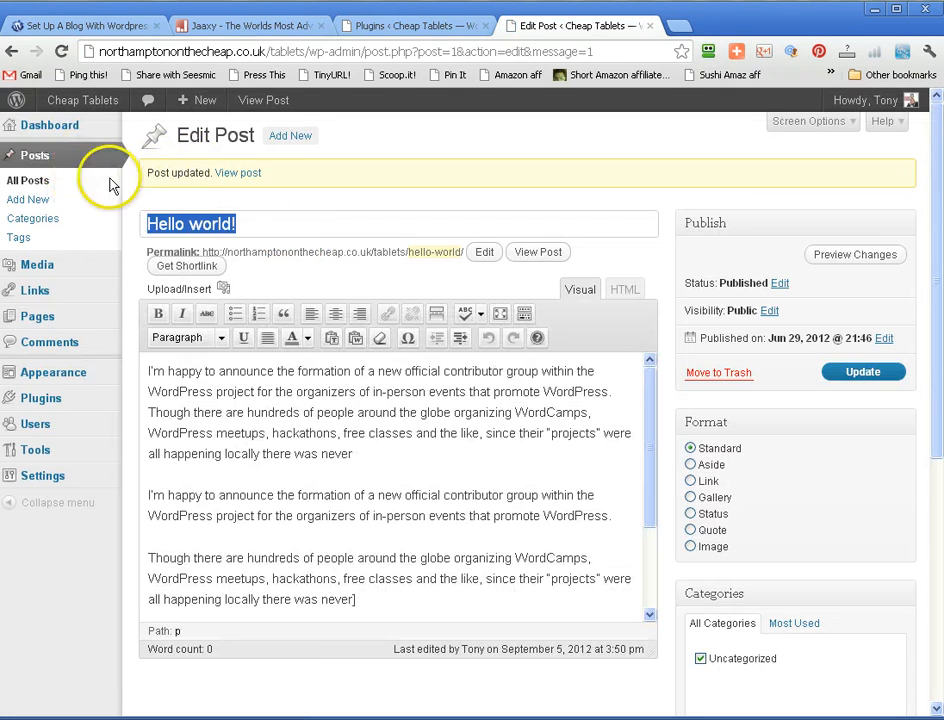
mouse_move(20, 125)
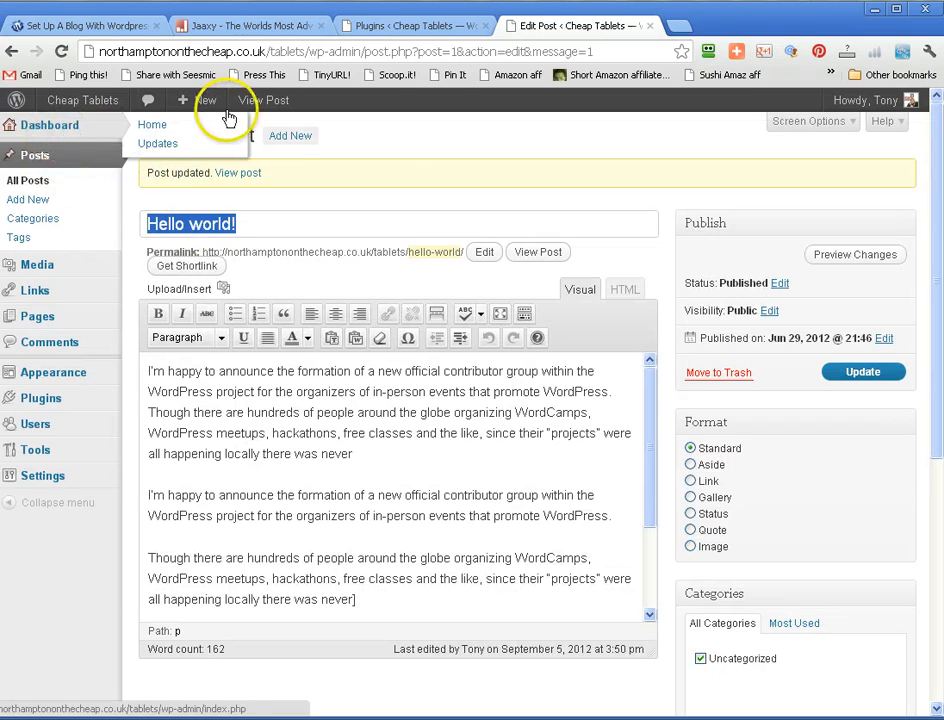
mouse_move(84, 108)
right_click(66, 131)
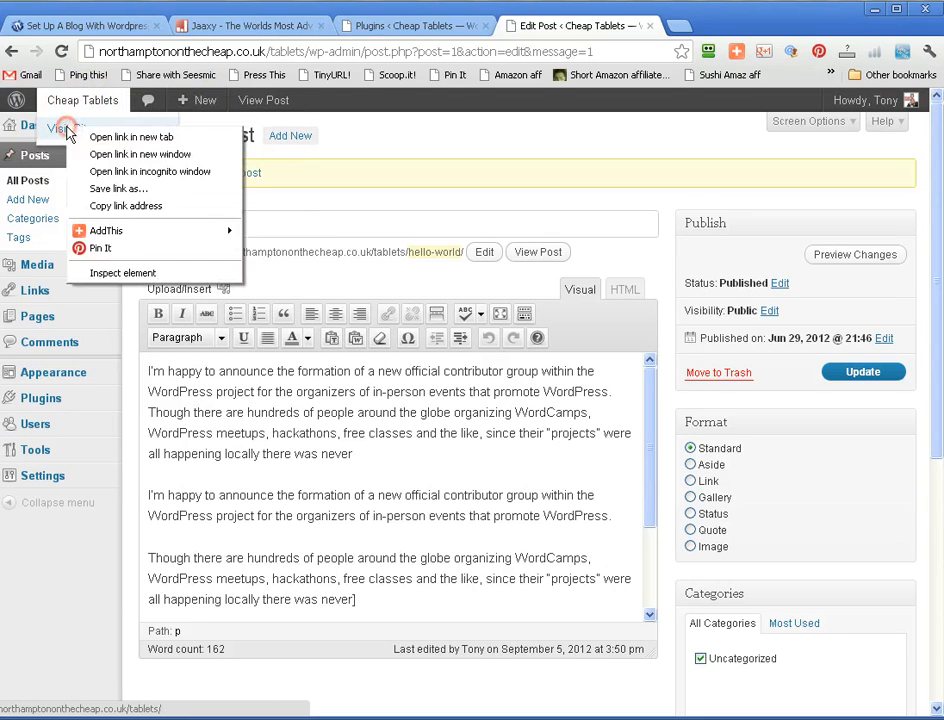
left_click(377, 149)
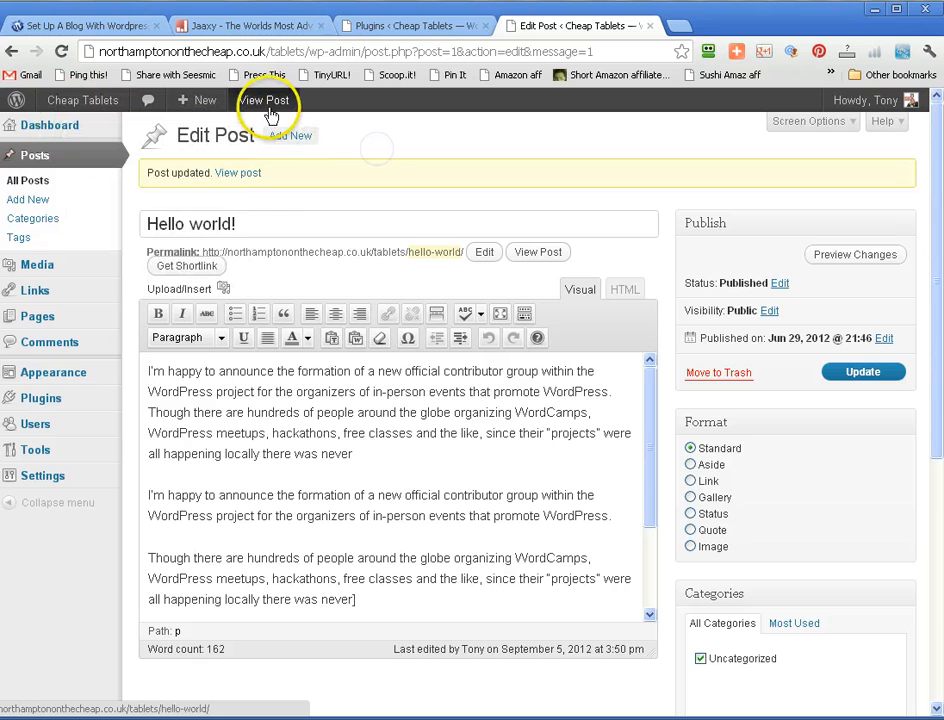
- Open the updated Hello world! post in a new browser tab and review its text on the live site
right_click(268, 112)
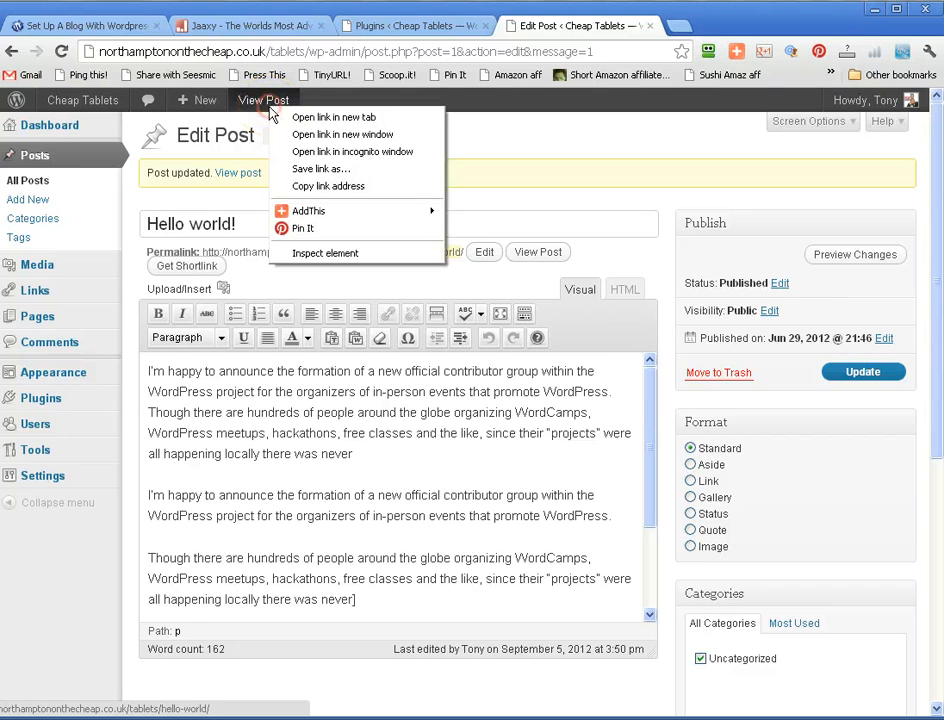
left_click(278, 118)
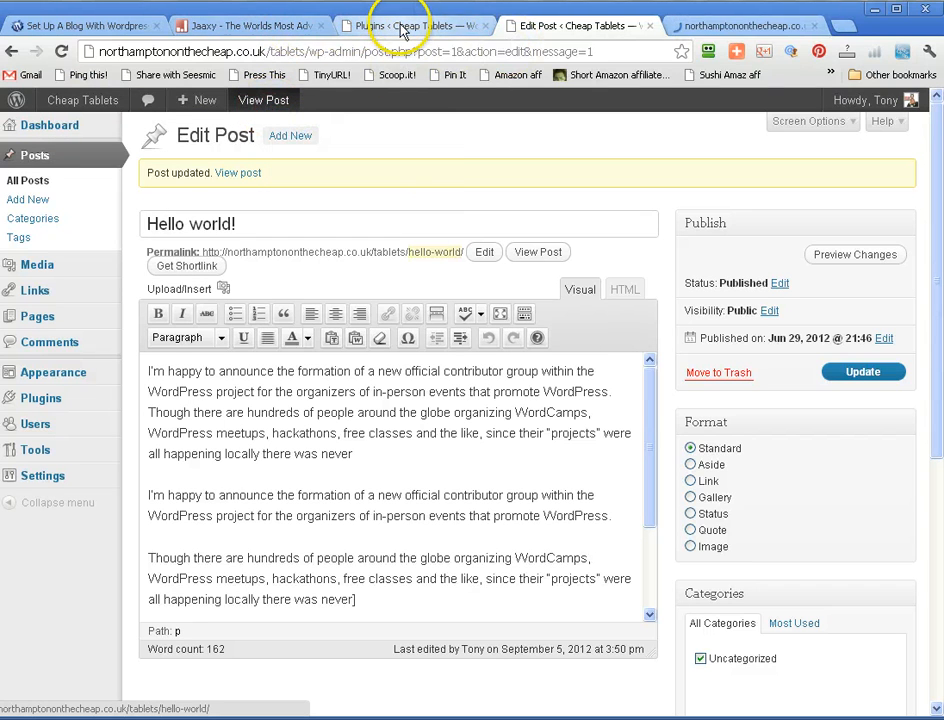
left_click(710, 26)
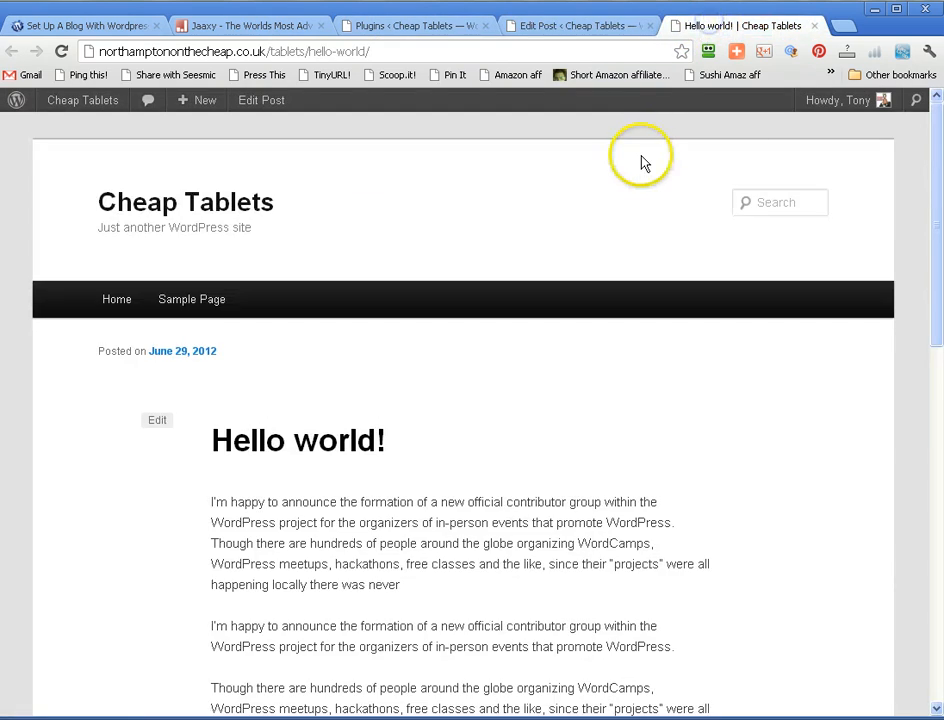
scroll(640, 162, "down", 10)
scroll(641, 170, "up", 3)
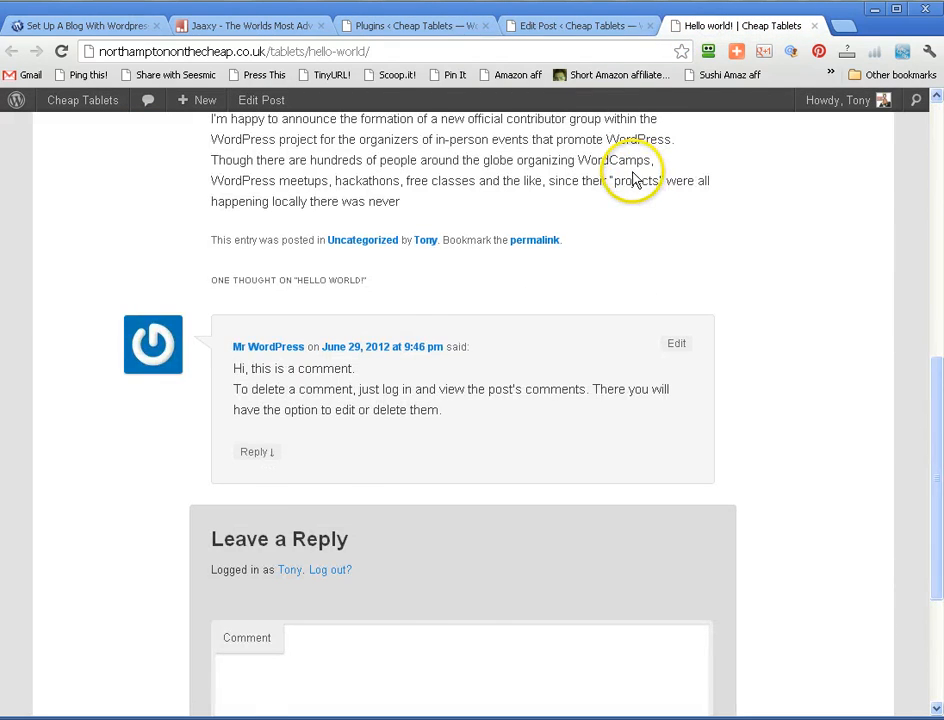
scroll(635, 178, "up", 5)
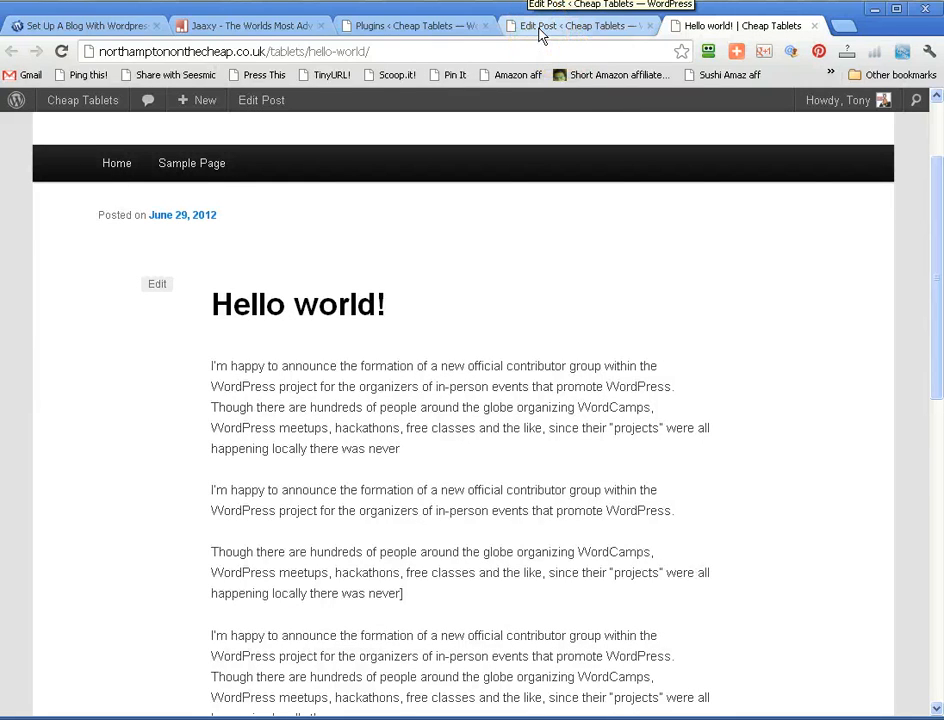
- Return to the Cheap Tablets plugins page and search for new plugins with the keyword jetpack
left_click(540, 27)
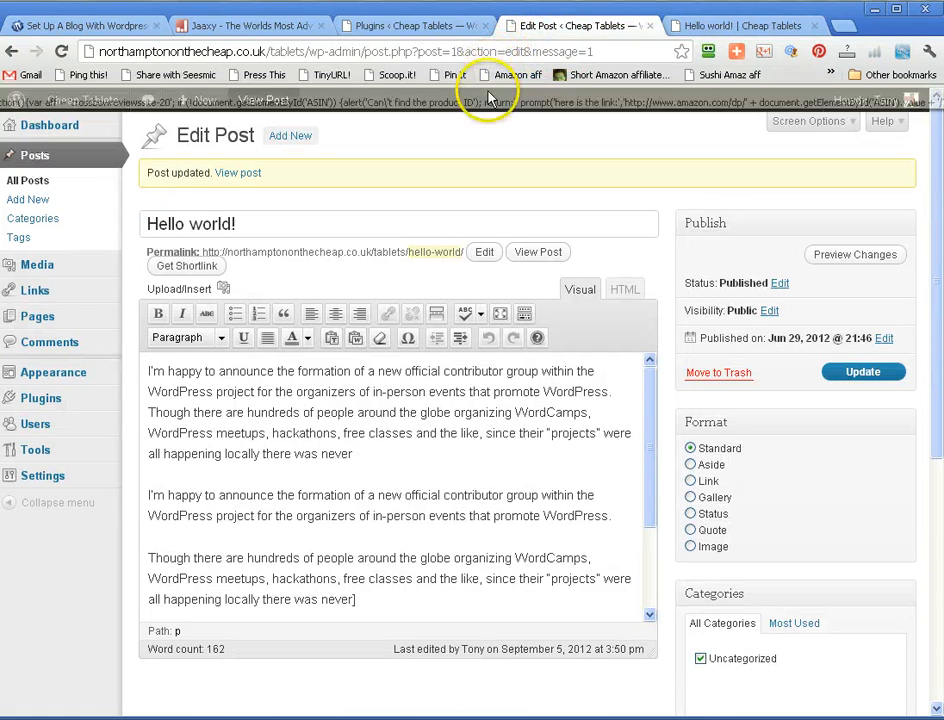
left_click(383, 25)
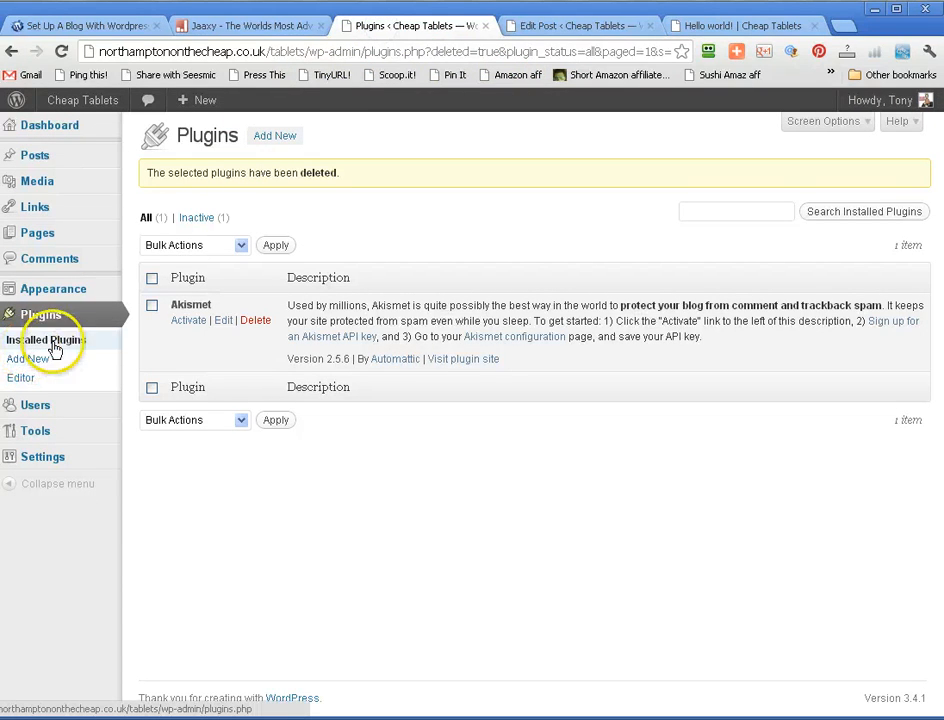
left_click(274, 137)
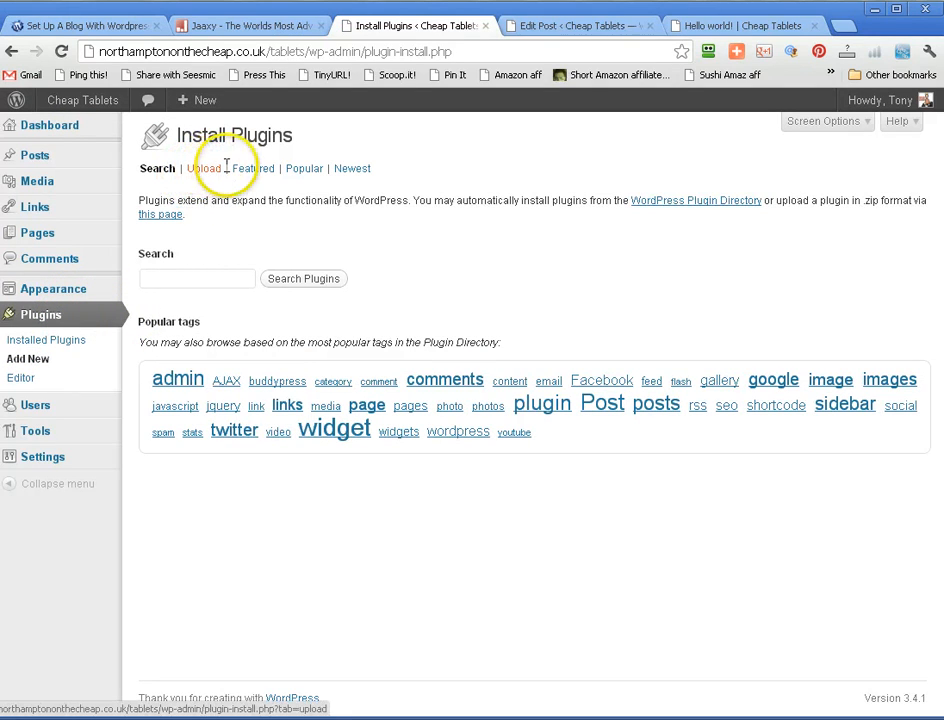
left_click(171, 277)
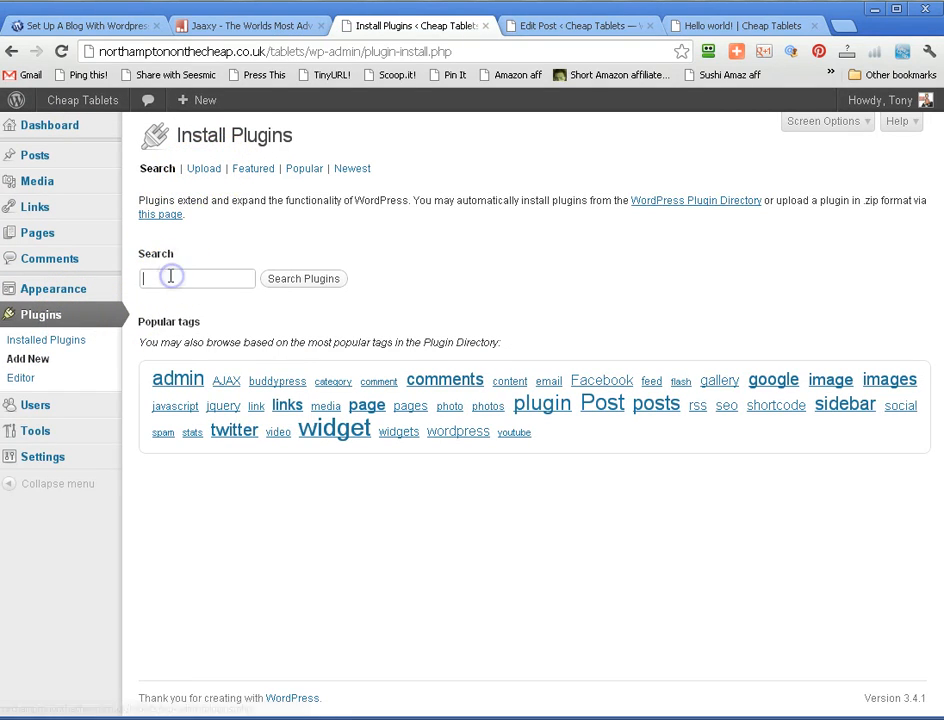
type("j")
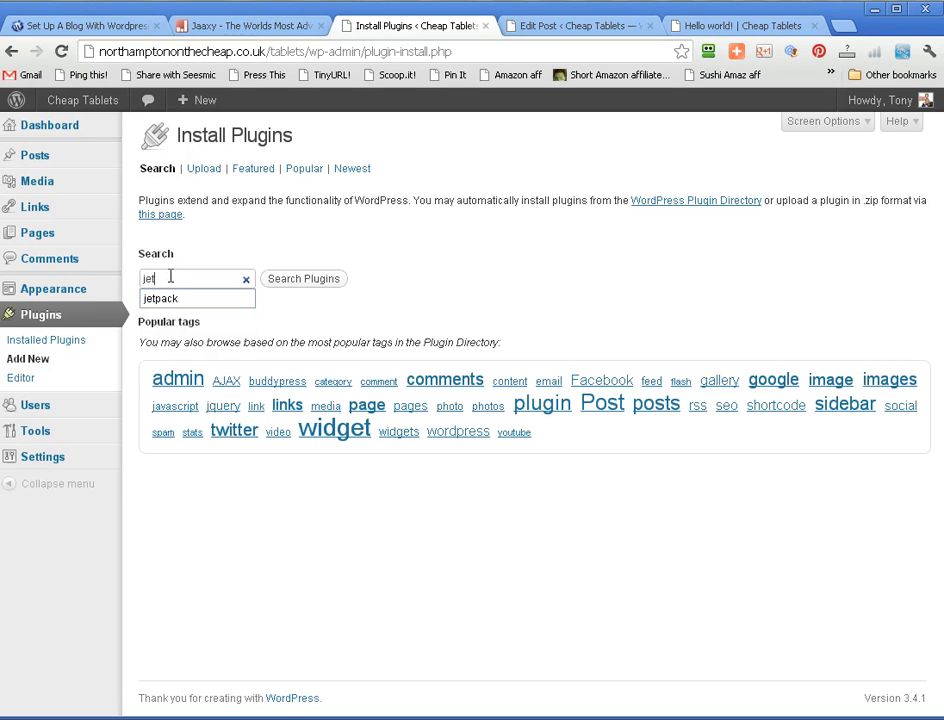
type("et")
left_click(165, 298)
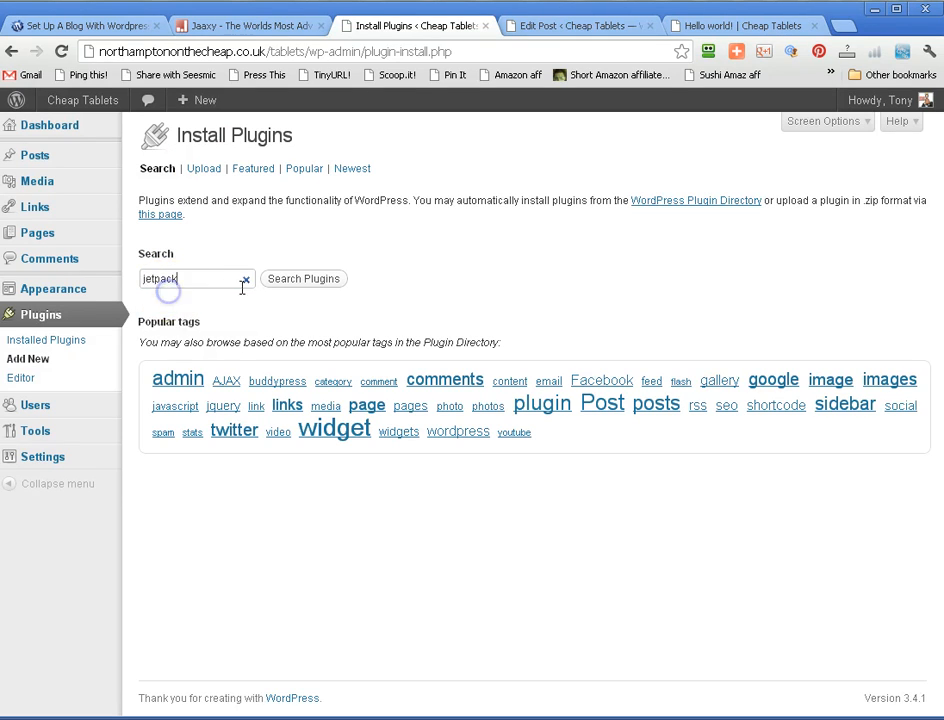
double_click(308, 281)
left_click(365, 258)
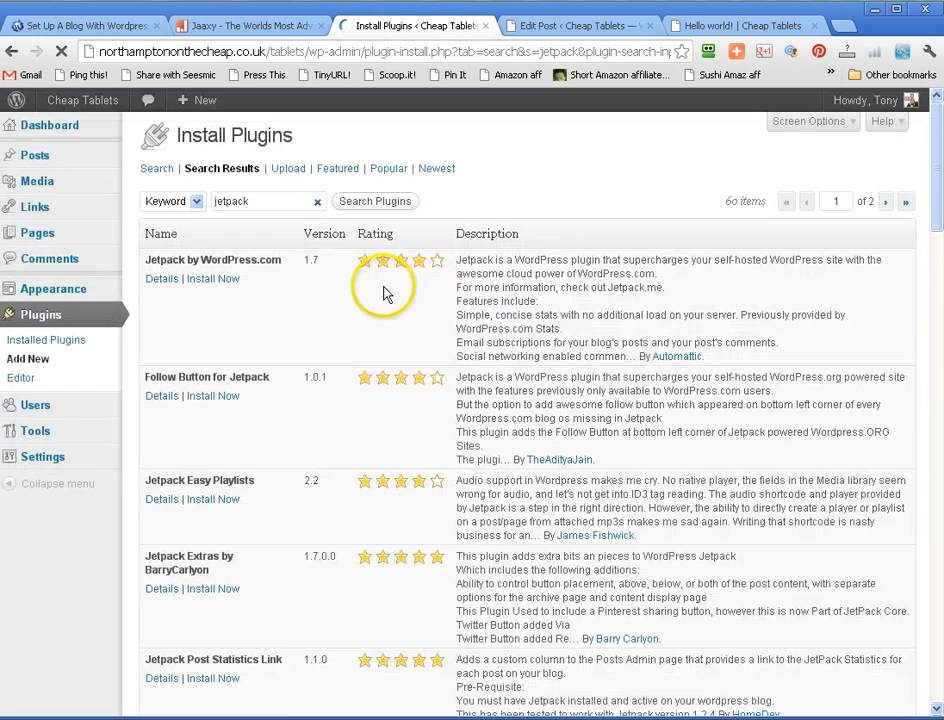
- Install the Jetpack by WordPress.com plugin and activate it
left_click(221, 280)
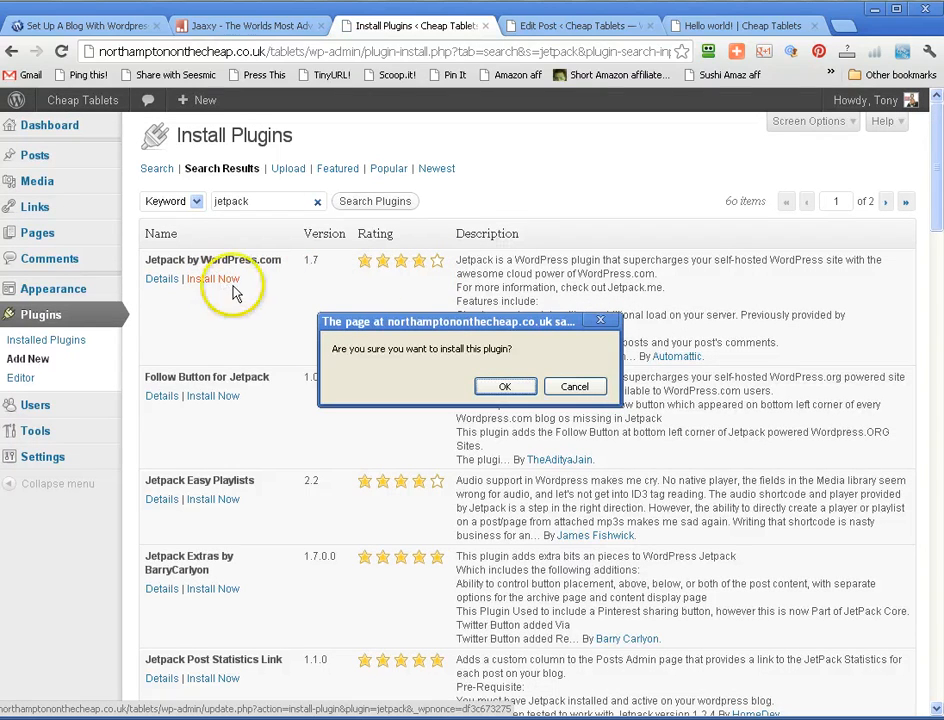
left_click(505, 387)
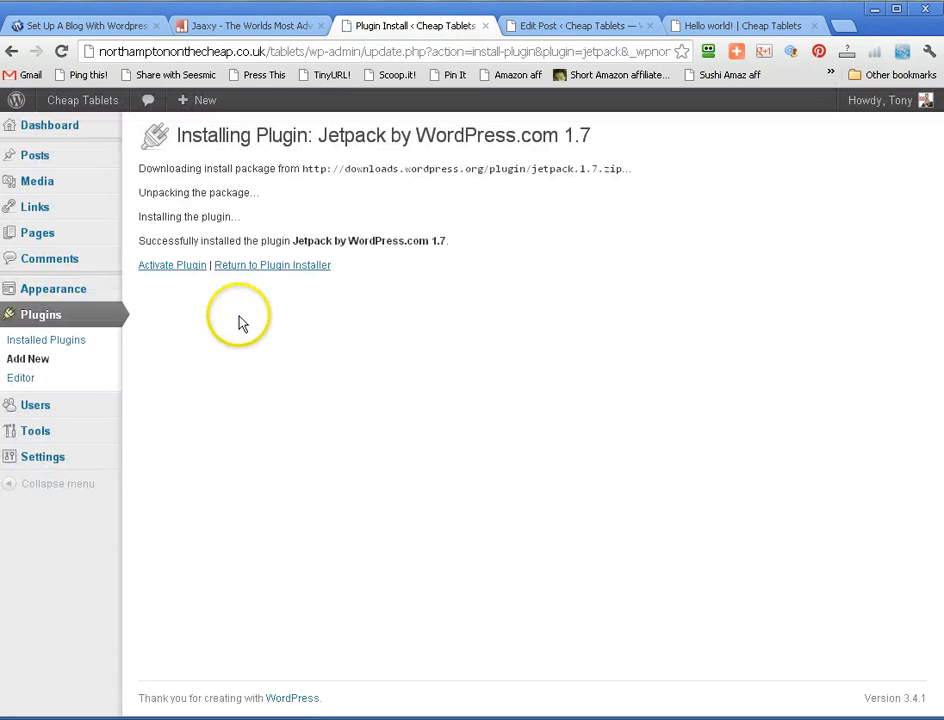
left_click(169, 266)
left_click(378, 260)
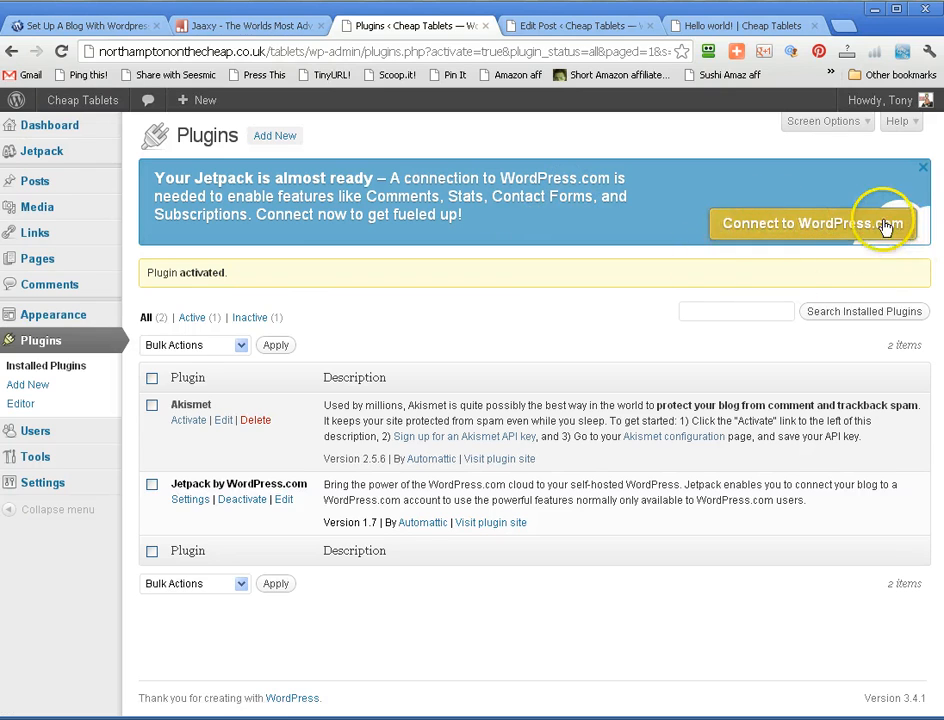
- Connect Jetpack to WordPress.com and authorize the connection for the Cheap Tablets site
left_click(828, 231)
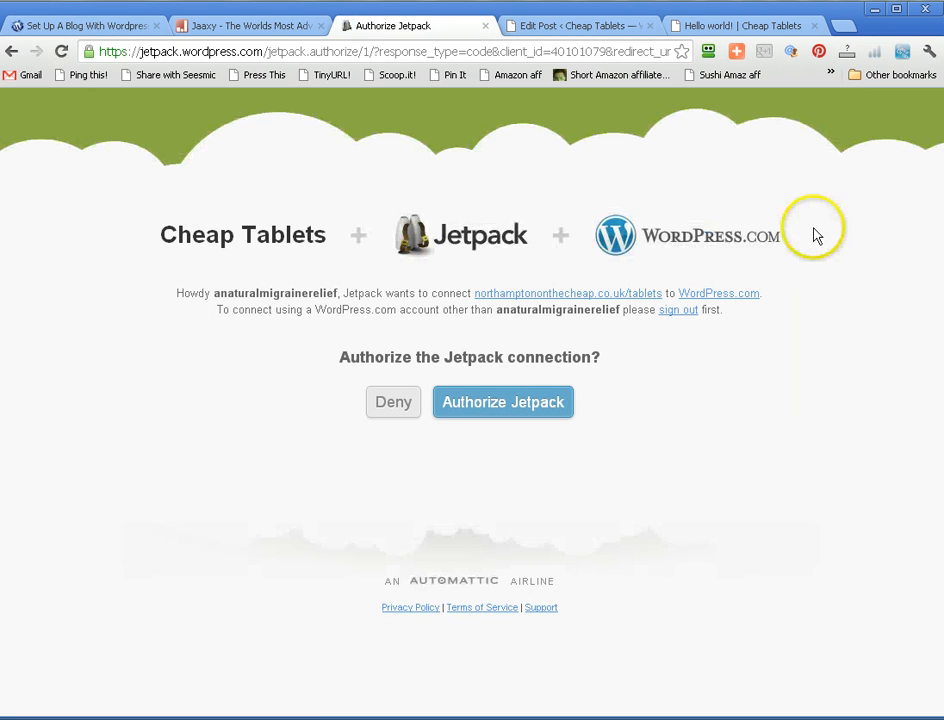
left_click(516, 410)
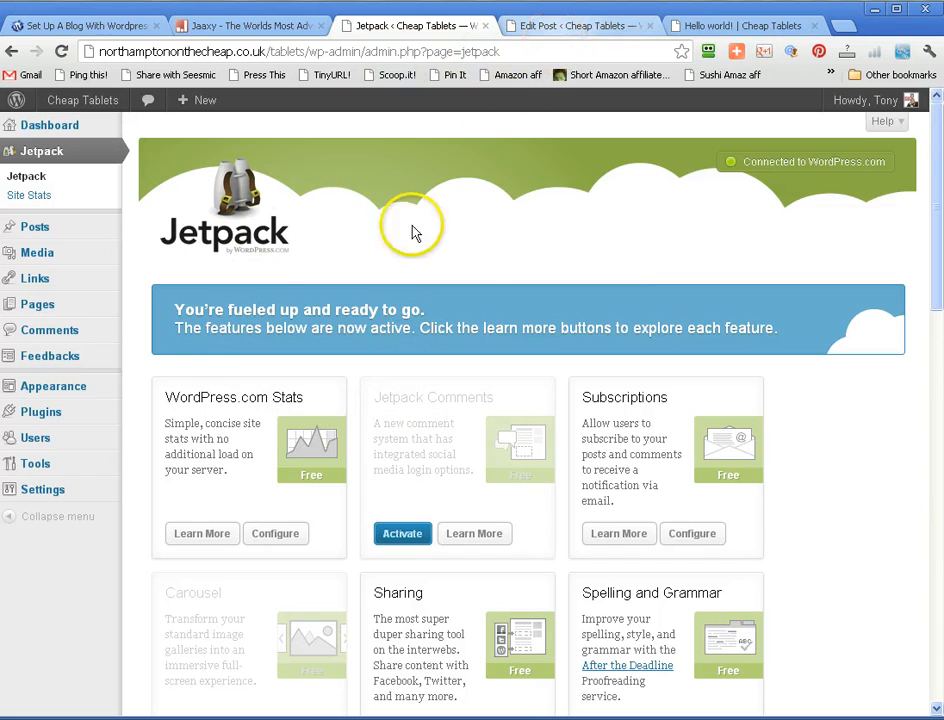
- Examine the Jetpack feature list, the WordPress.com Stats configuration and the Site Stats report
scroll(254, 380, "down", 3)
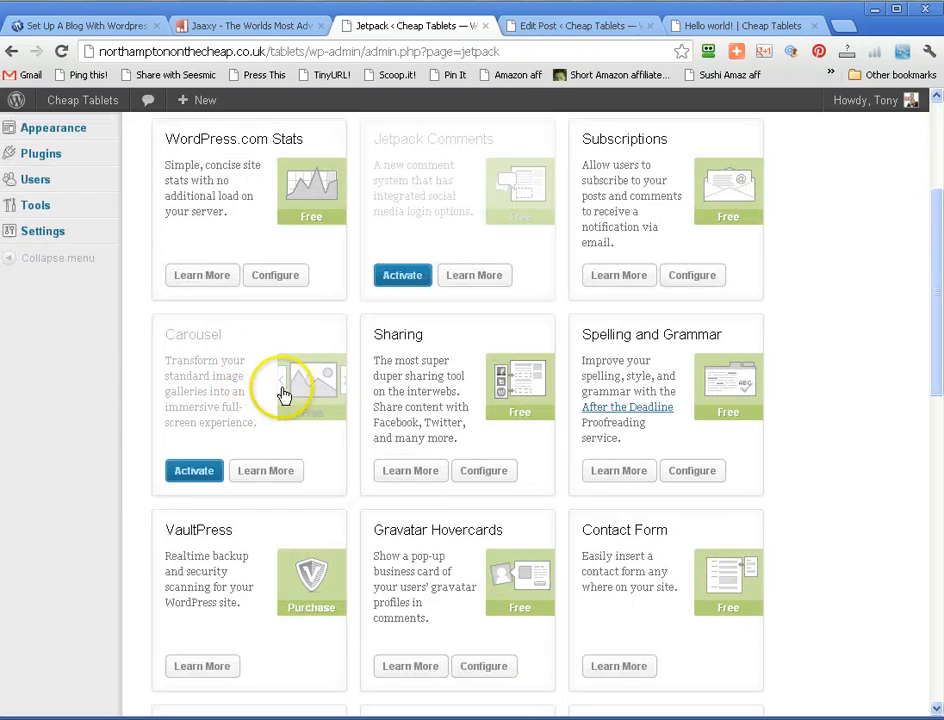
scroll(260, 280, "up", 3)
scroll(265, 285, "down", 3)
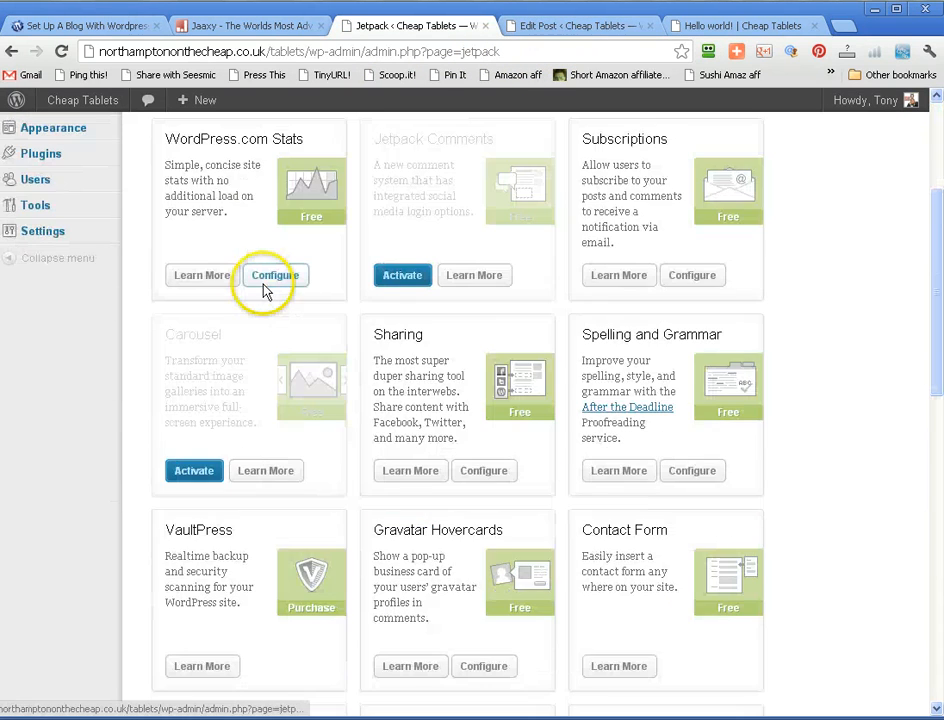
left_click(266, 288)
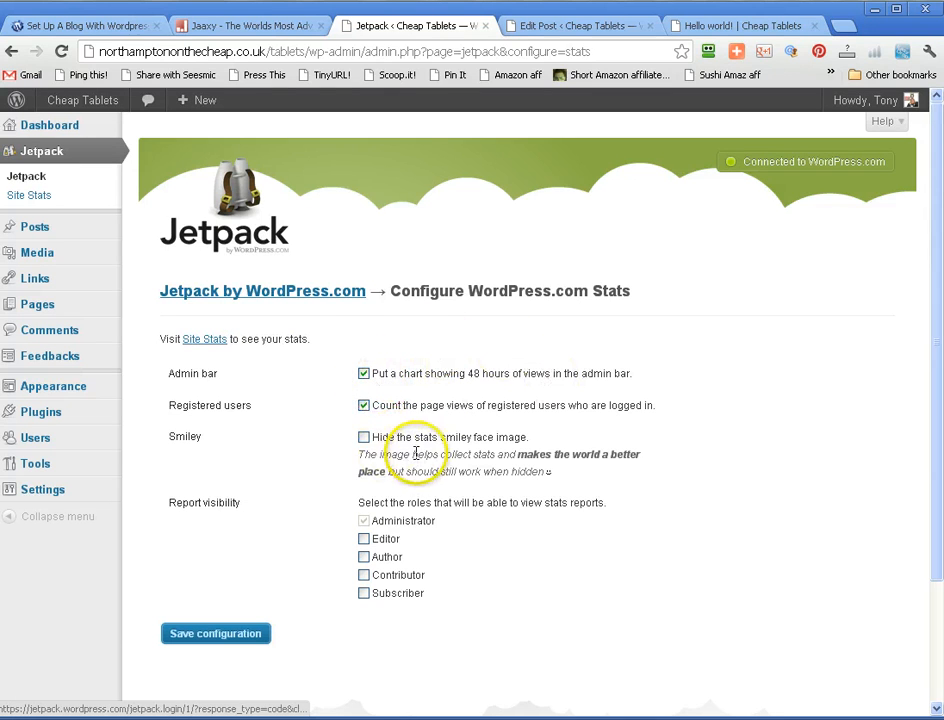
left_click(30, 196)
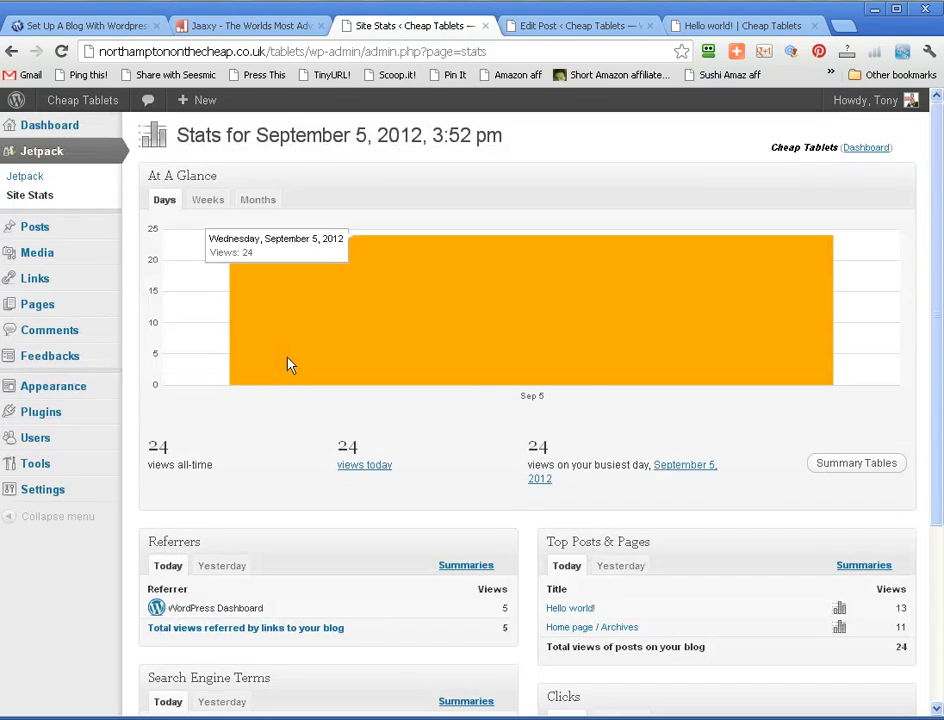
- Examine the Site Stats report sections, comparing yesterday's and today's referrers
scroll(288, 362, "down", 3)
left_click(280, 355)
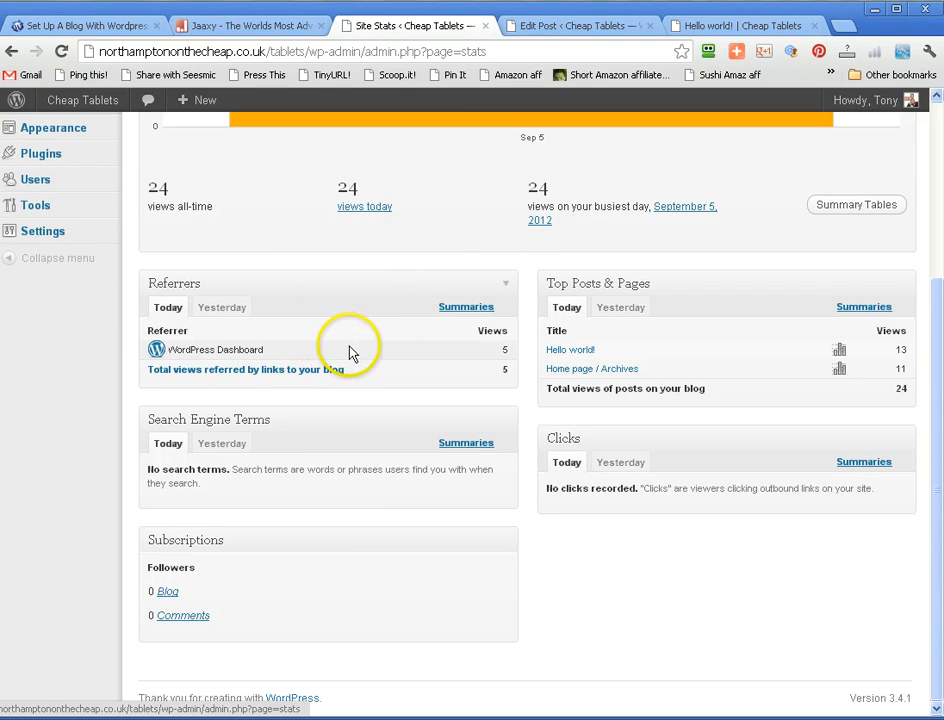
left_click(215, 313)
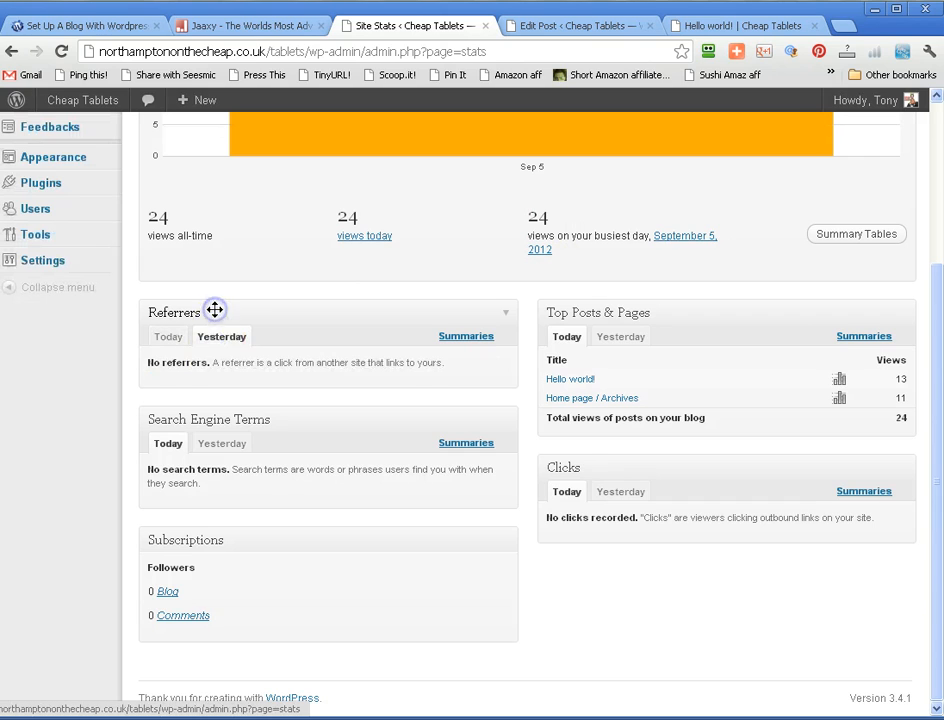
left_click(175, 337)
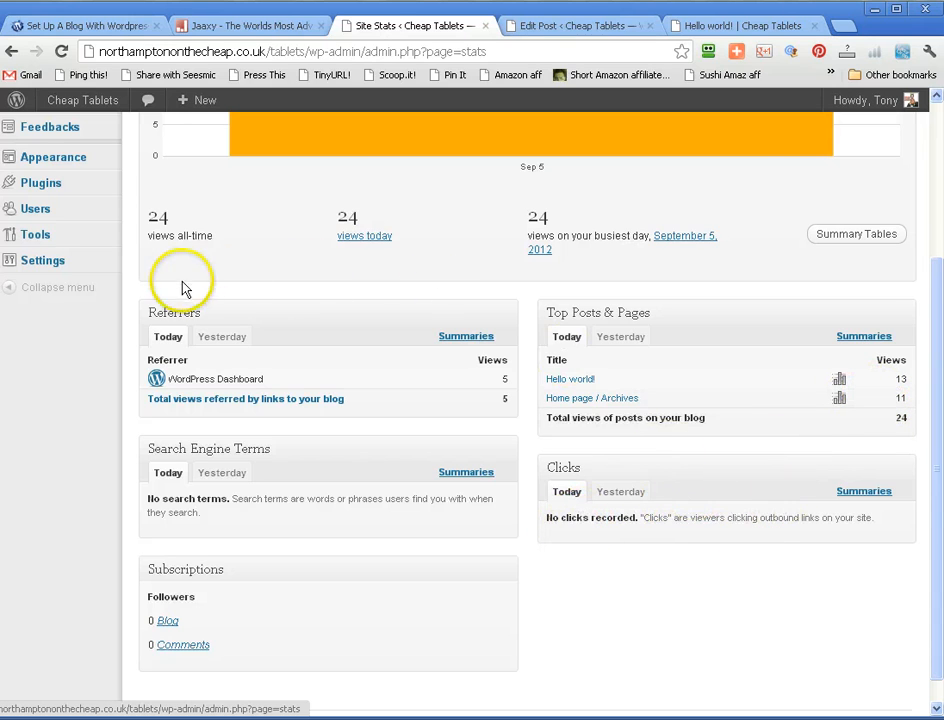
scroll(183, 289, "up", 3)
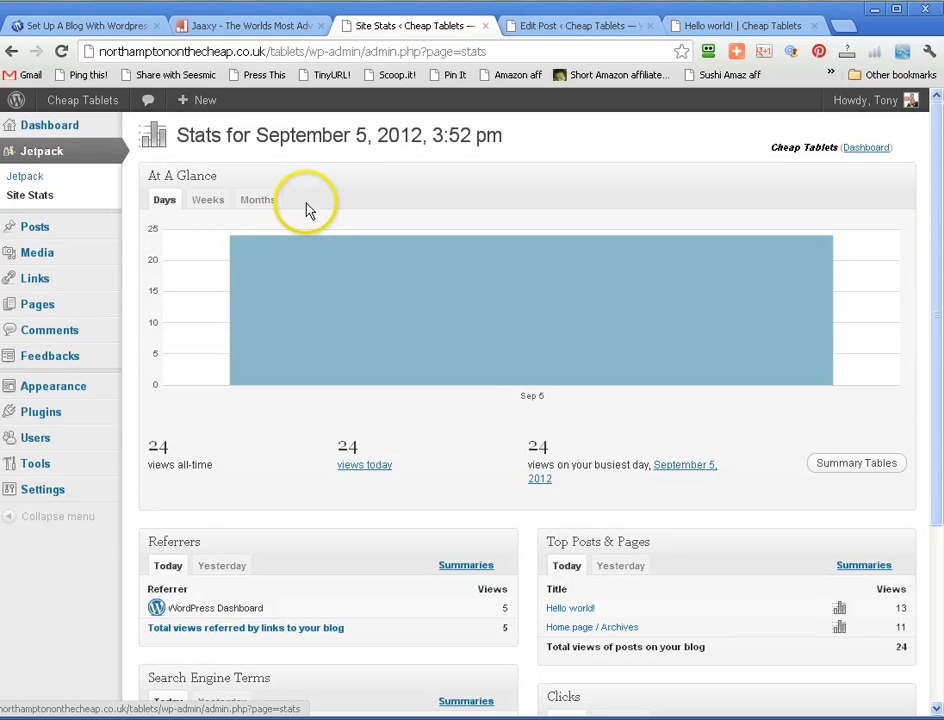
- Activate Jetpack Comments in the Jetpack feature list and review its greeting text, color scheme and related discussion settings
left_click(27, 178)
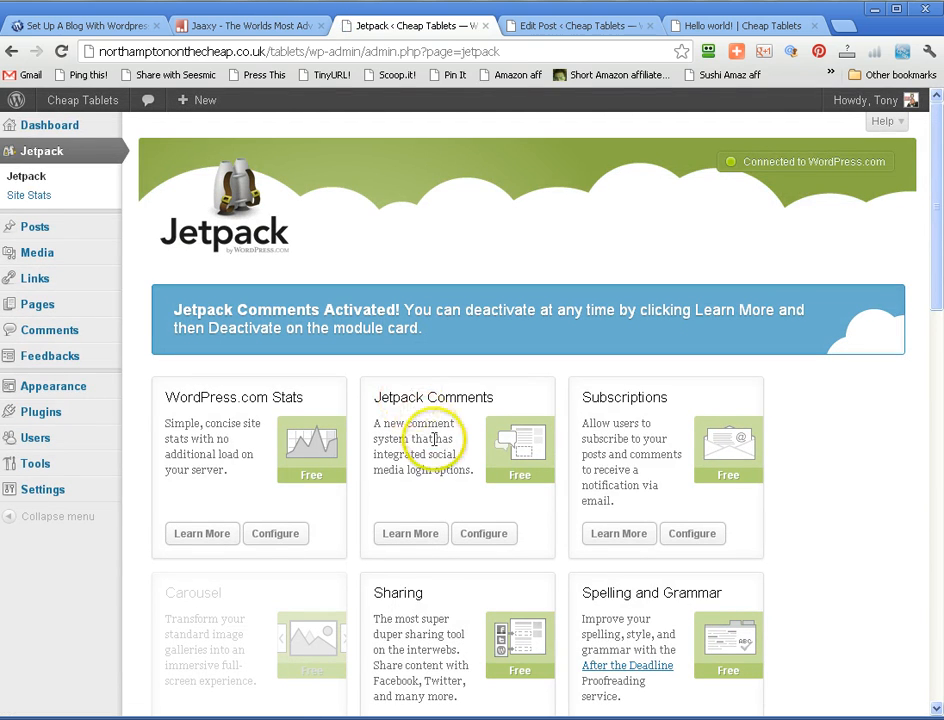
left_click(493, 536)
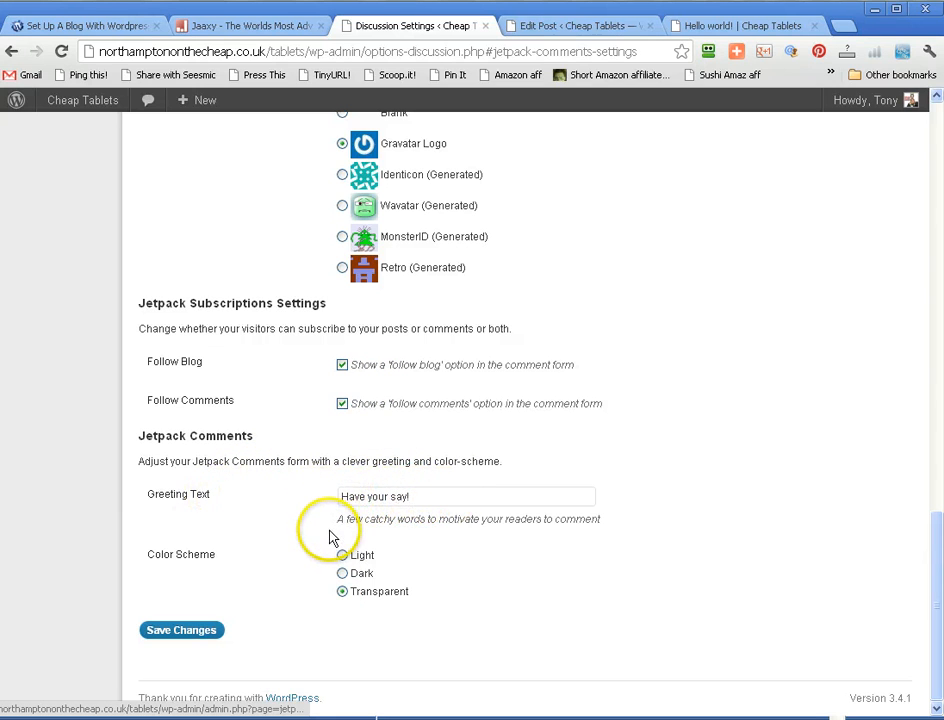
double_click(415, 490)
left_click(323, 492)
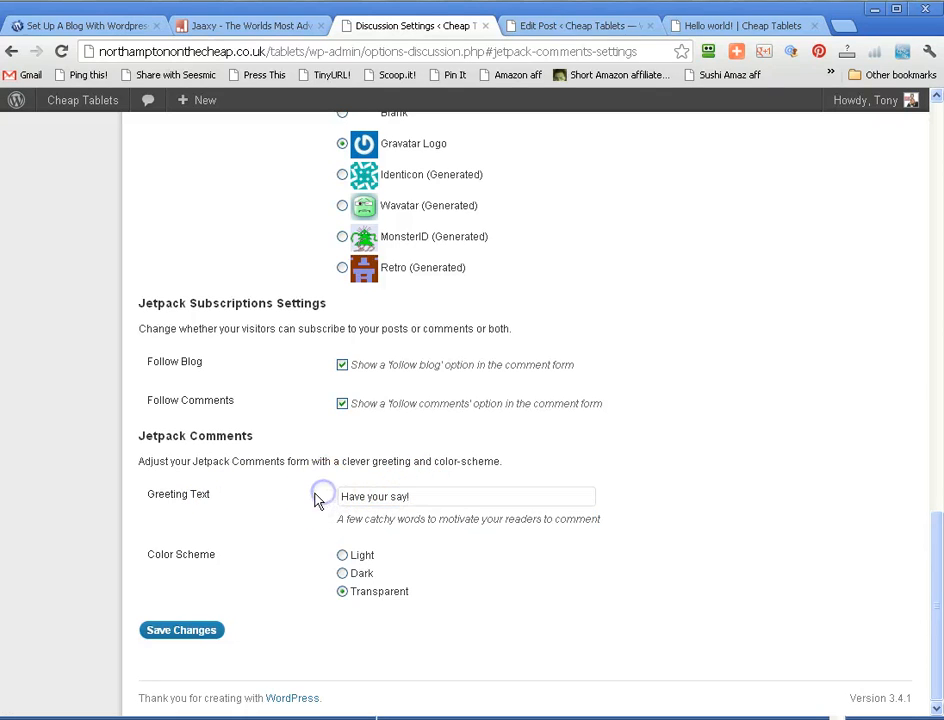
left_click(292, 497)
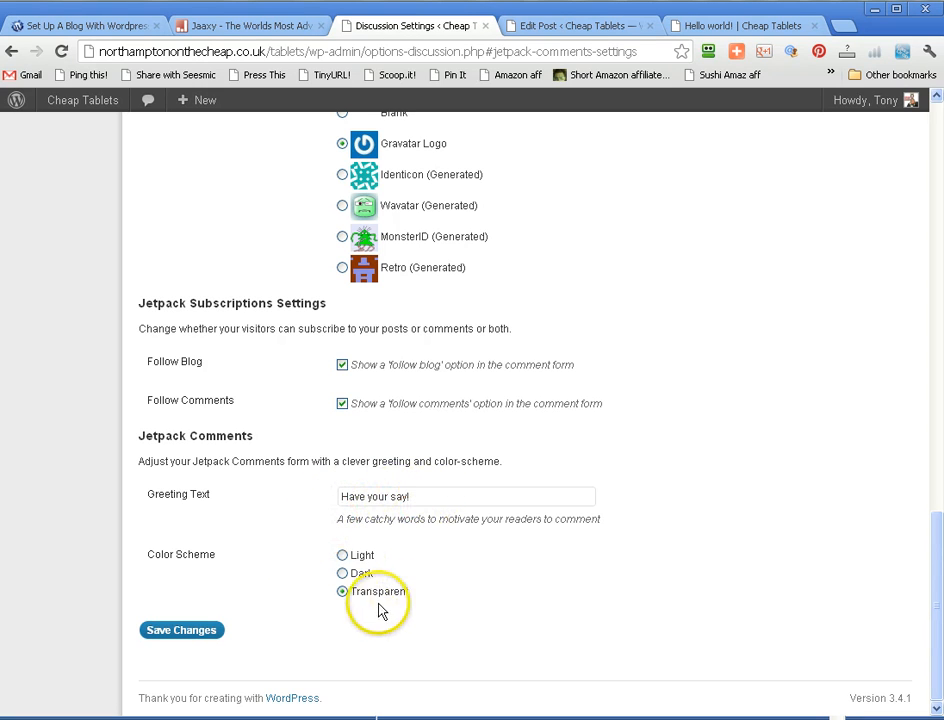
left_click(342, 593)
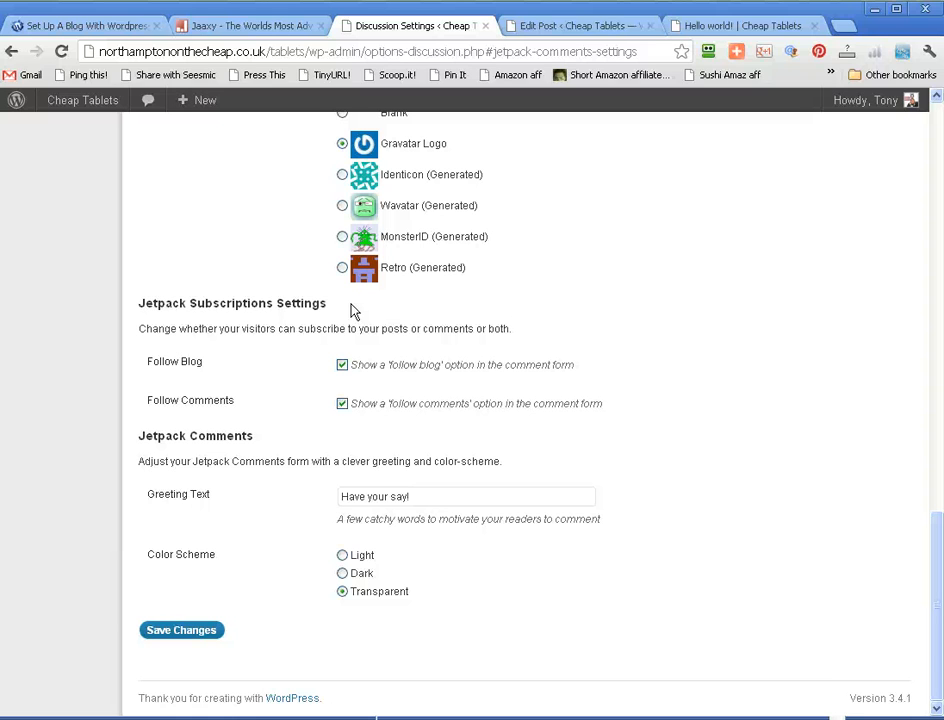
scroll(352, 312, "up", 5)
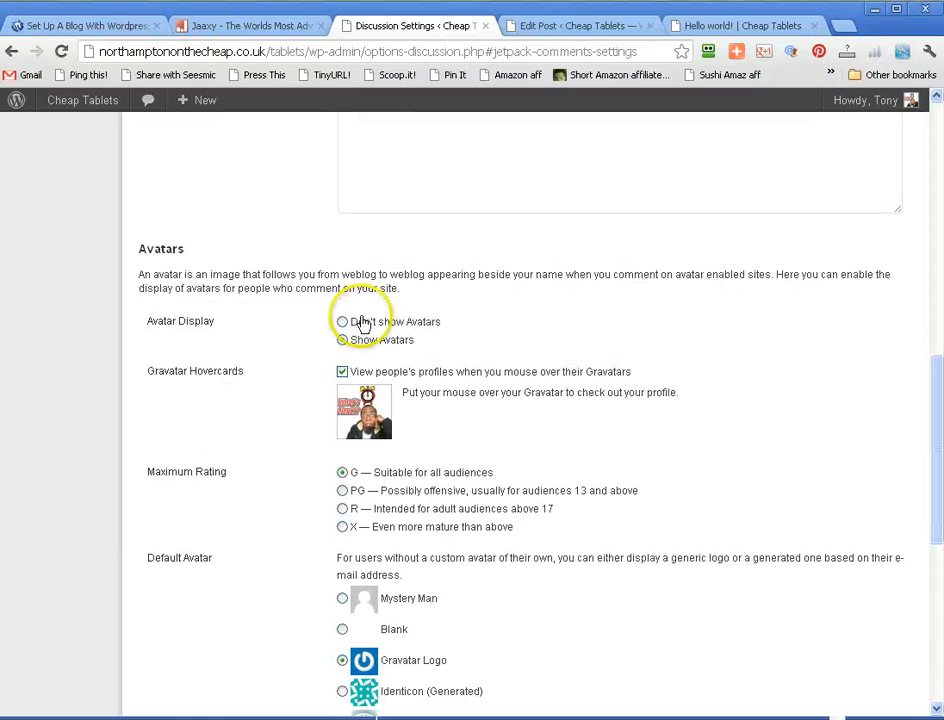
scroll(386, 460, "up", 5)
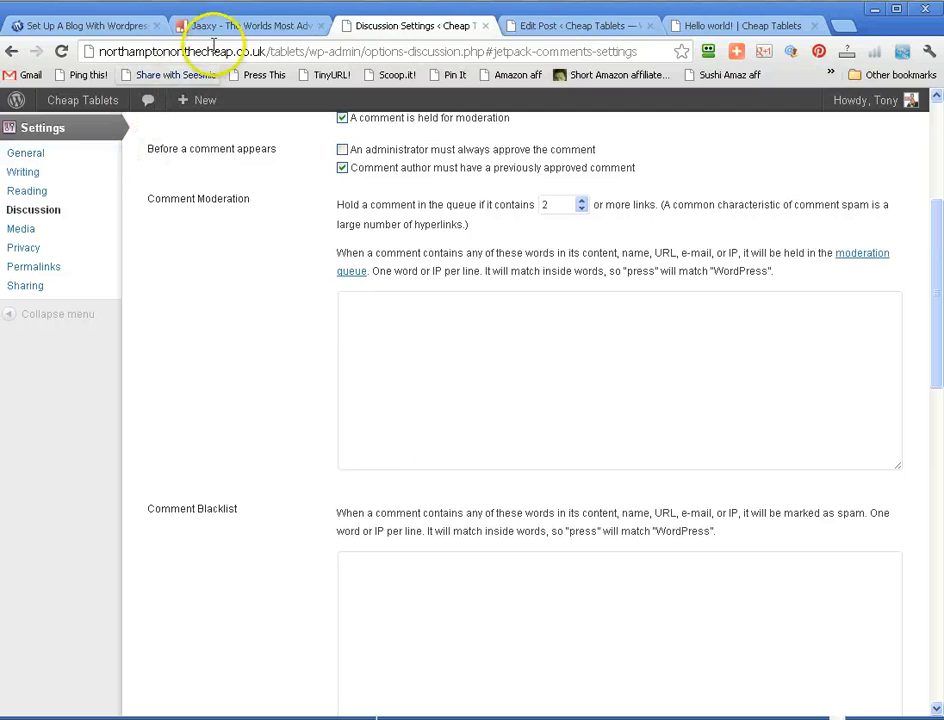
- Reload the published Hello world! post and view its comment section
left_click(565, 27)
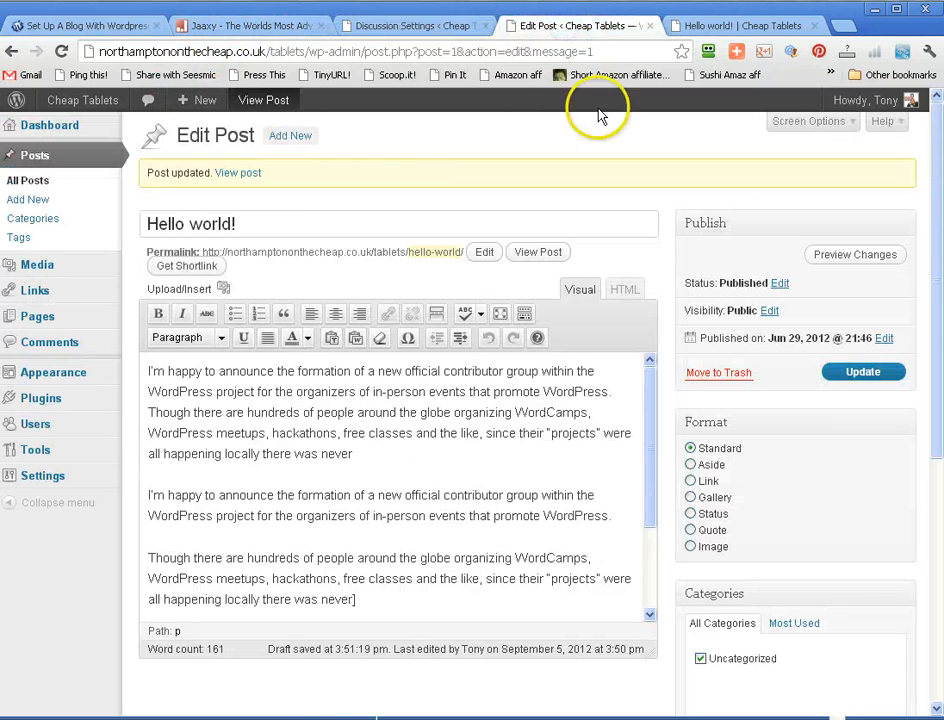
left_click(690, 26)
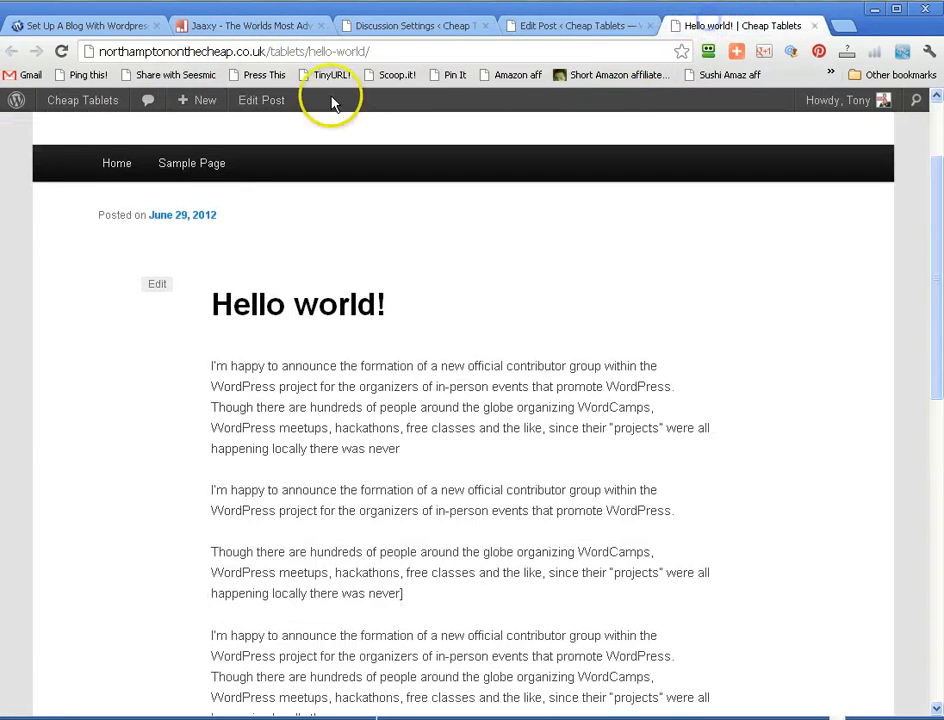
left_click(61, 51)
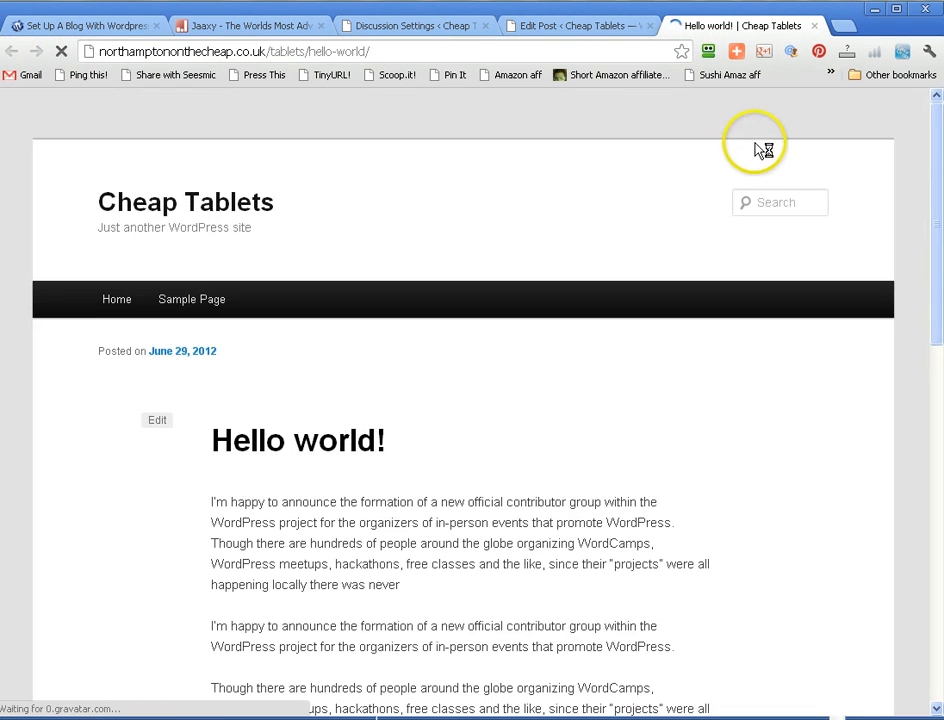
scroll(755, 145, "down", 10)
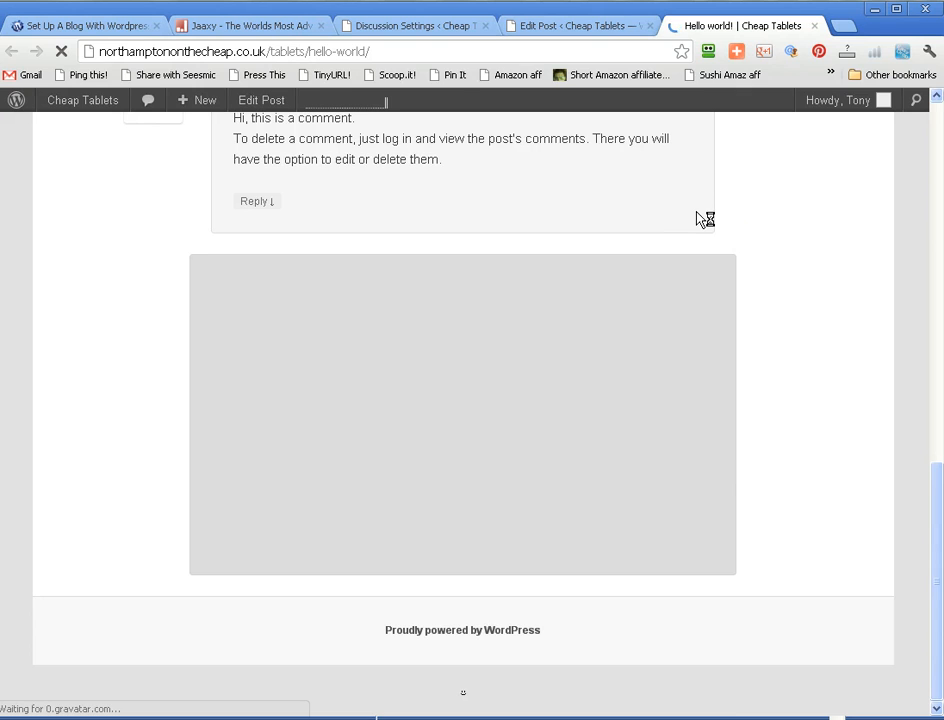
scroll(705, 219, "up", 3)
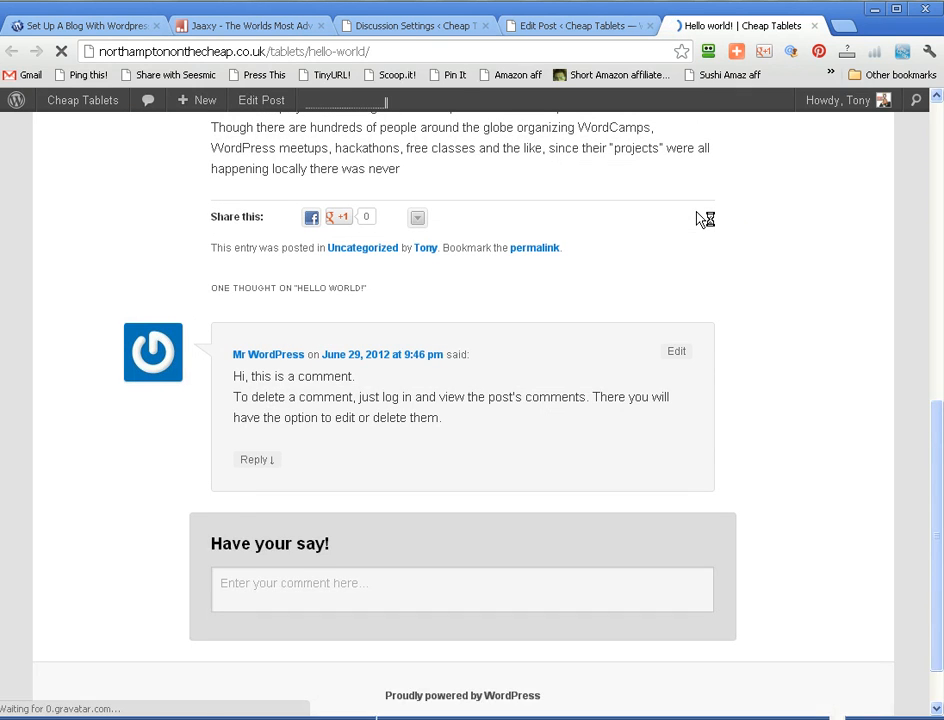
scroll(698, 230, "down", 1)
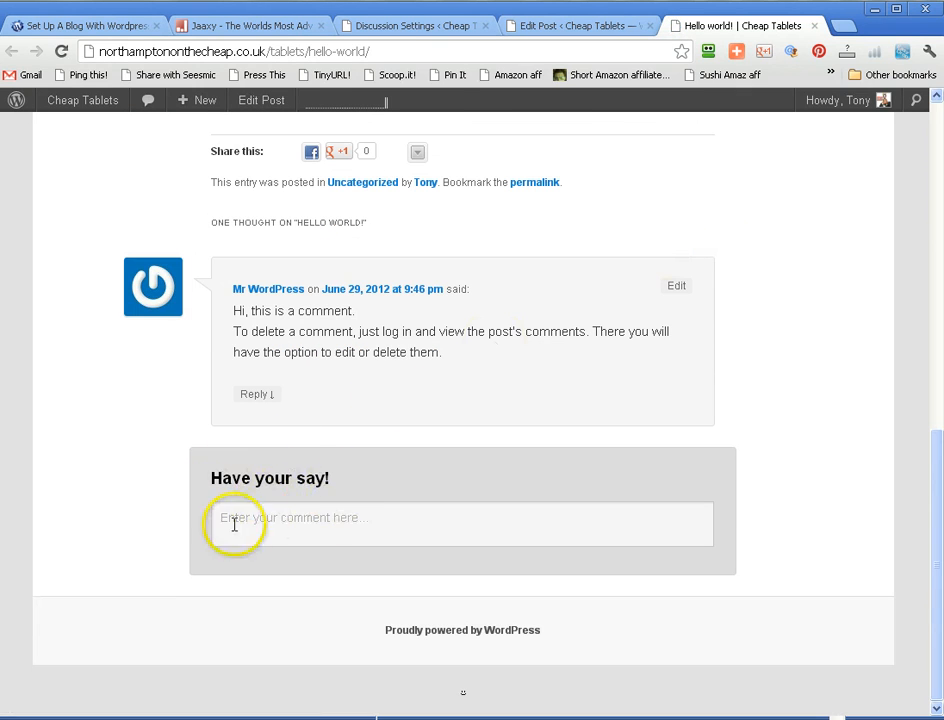
- Expand the Have your say! comment form and examine its account and email notification options
left_click(313, 522)
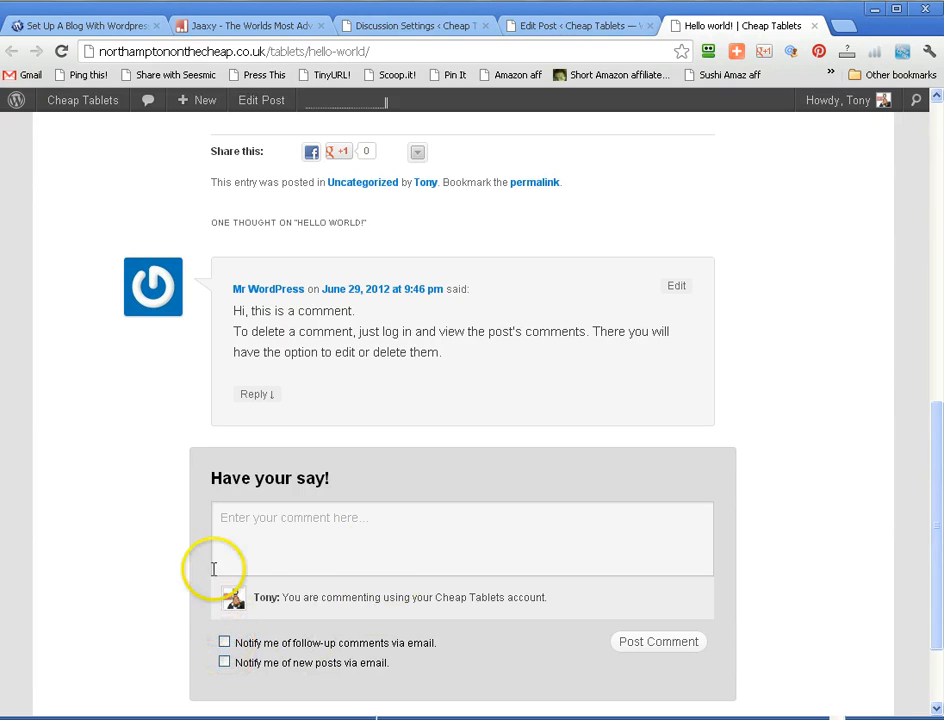
scroll(828, 484, "down", 3)
scroll(828, 484, "up", 3)
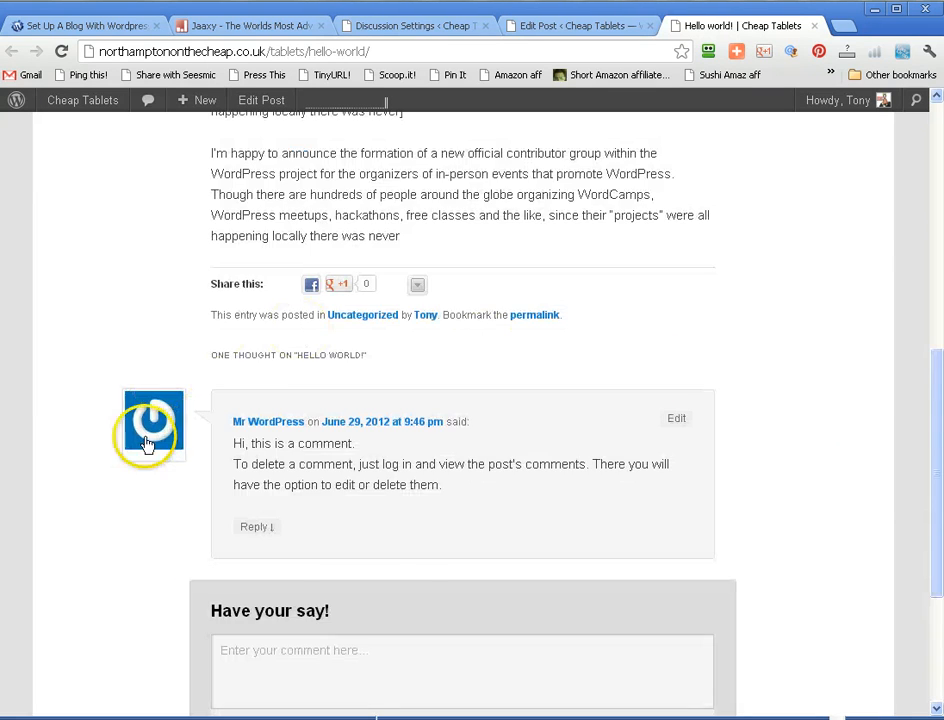
scroll(632, 520, "down", 3)
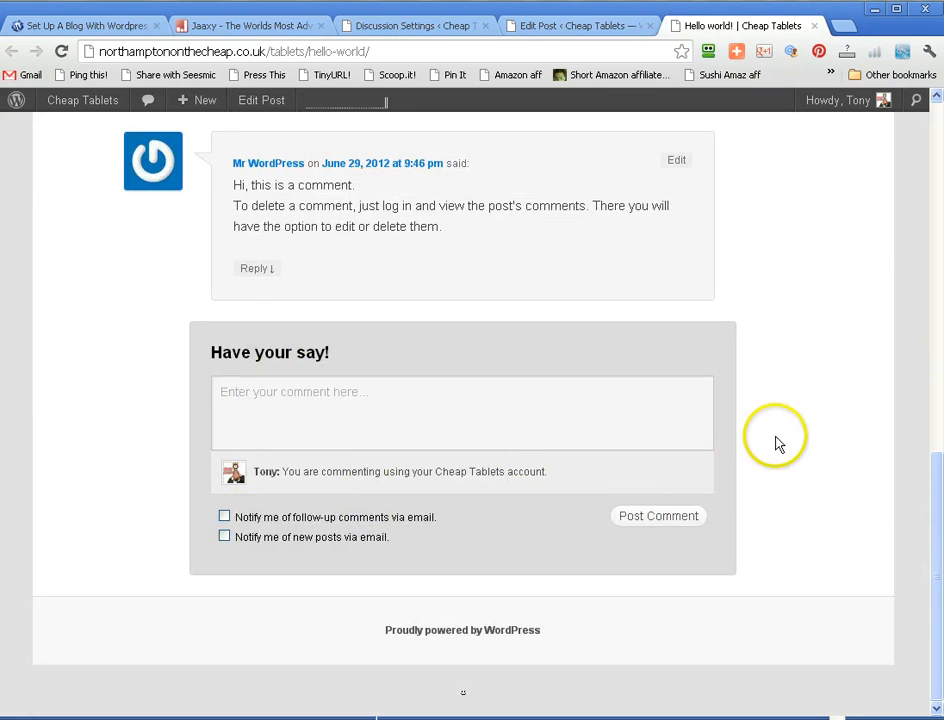
scroll(775, 442, "up", 10)
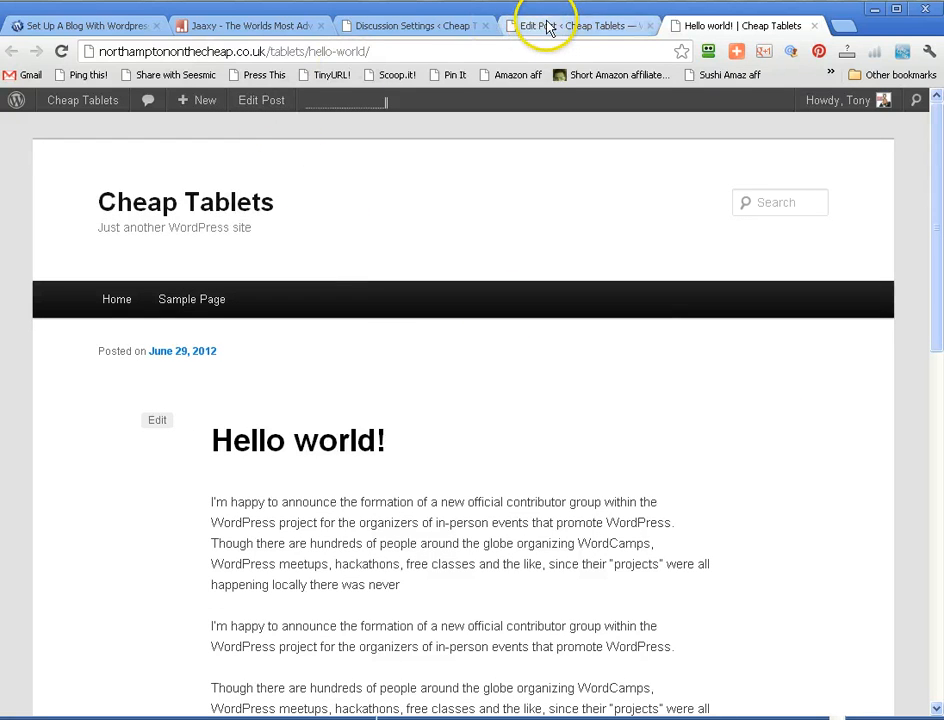
- Return from the discussion settings to the Jetpack feature list and activate the Carousel module
left_click(398, 28)
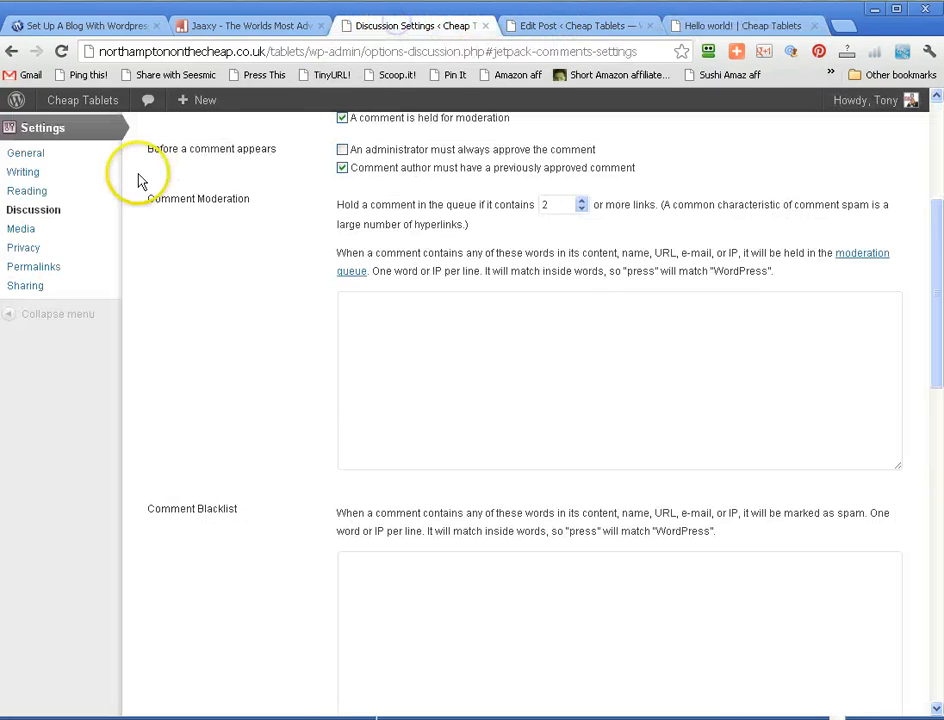
scroll(34, 180, "up", 3)
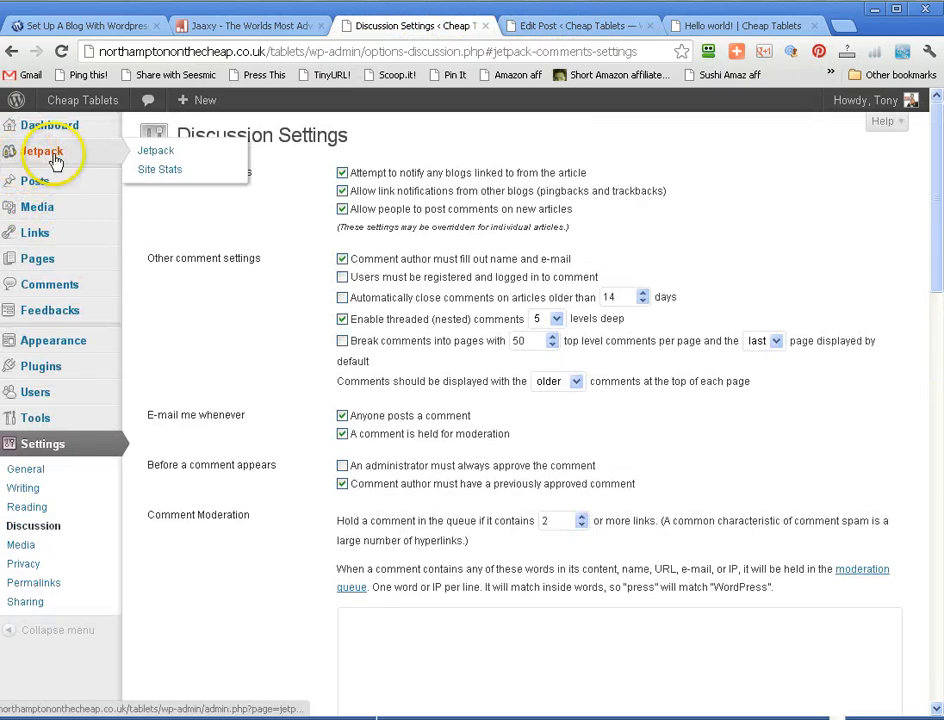
left_click(100, 150)
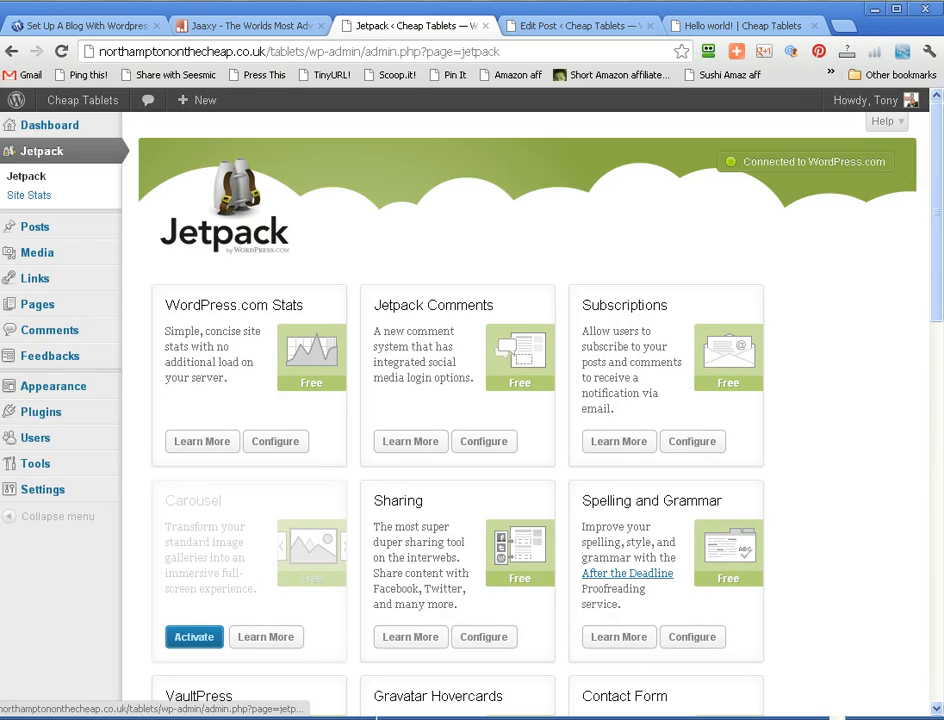
left_click_drag(940, 158, 936, 225)
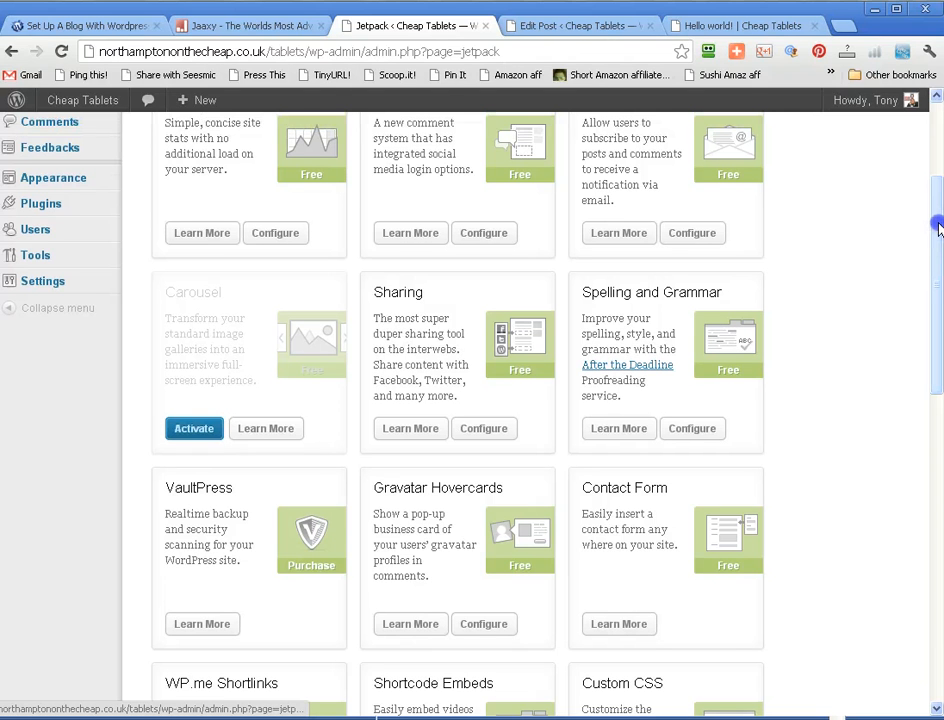
left_click_drag(938, 228, 938, 237)
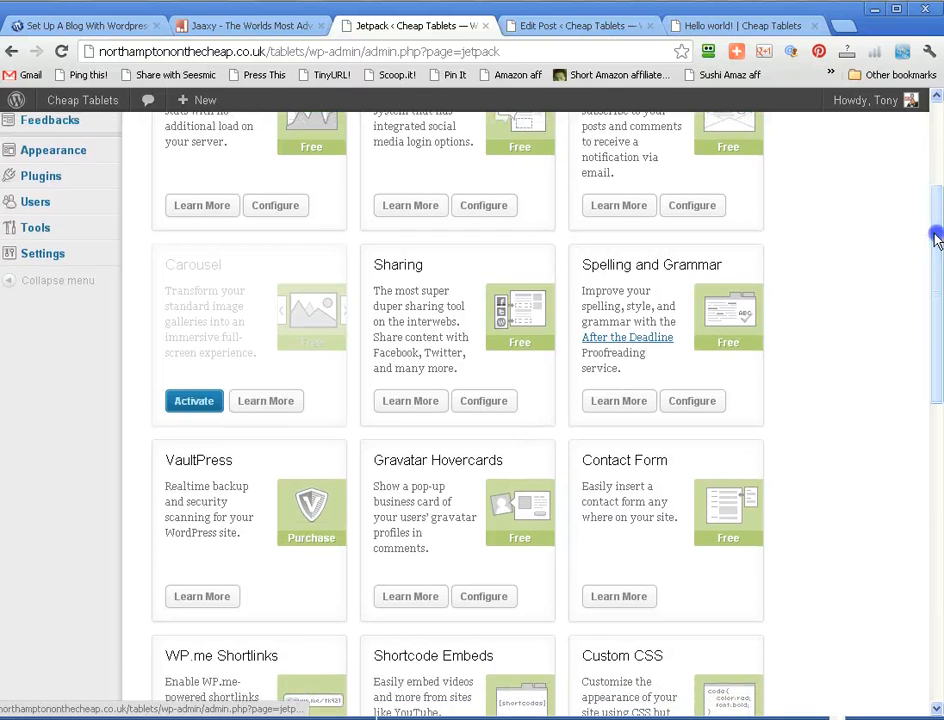
left_click(196, 402)
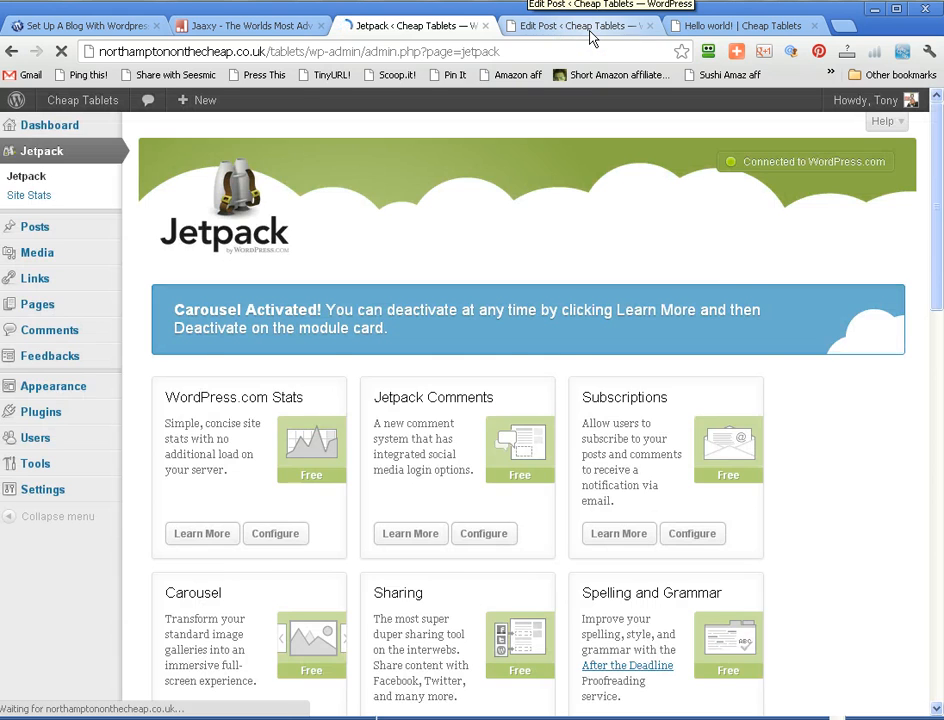
- Insert empty space between the first and second paragraphs of the Hello world! post in the editor
left_click(590, 37)
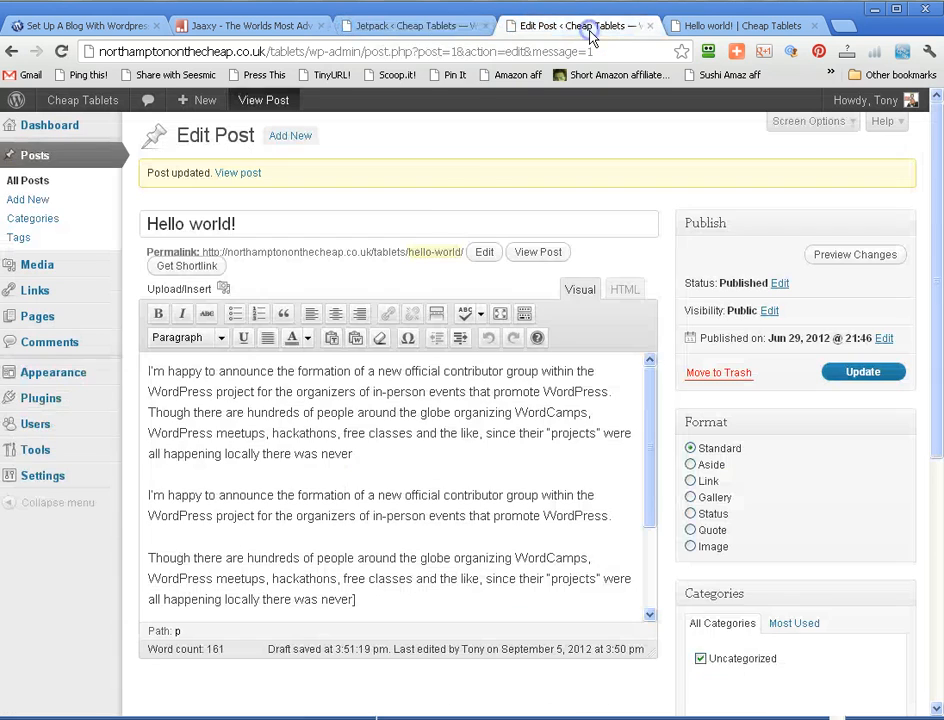
scroll(600, 405, "down", 5)
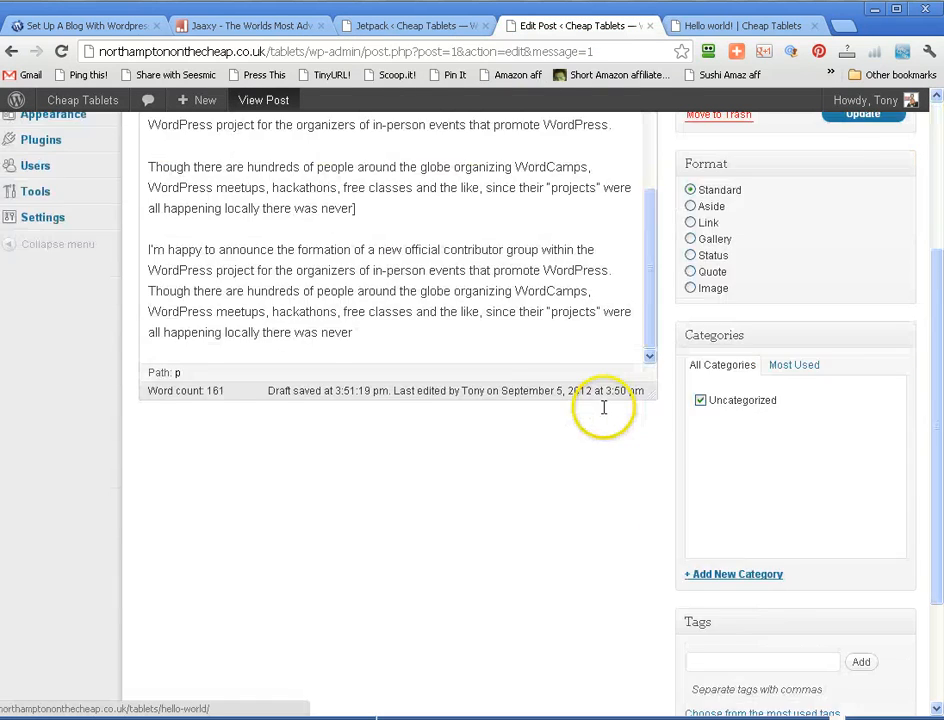
scroll(605, 407, "up", 5)
left_click(525, 471)
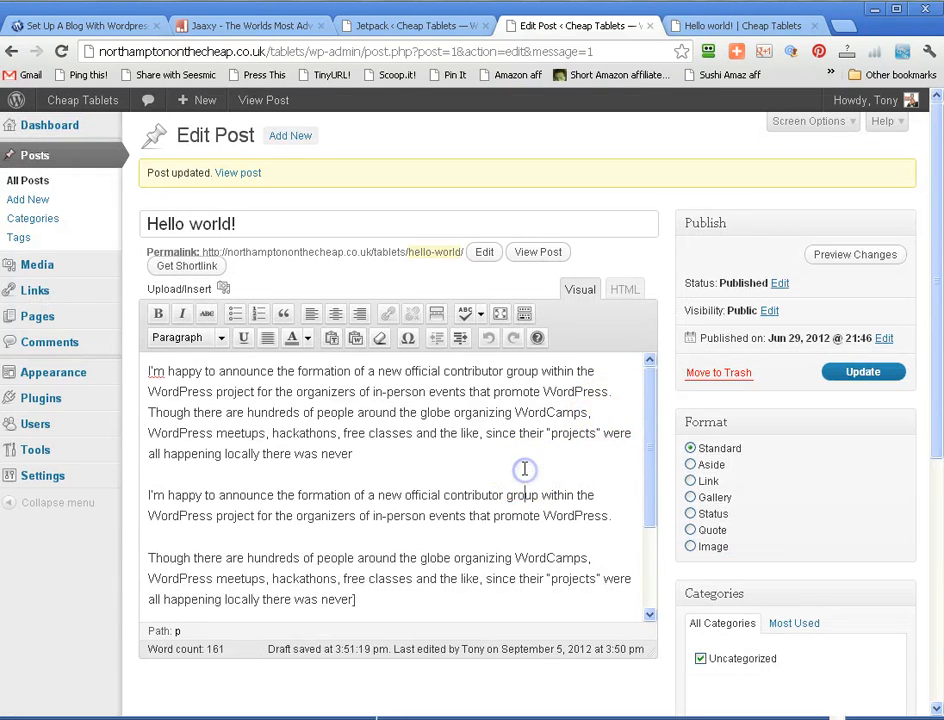
key("Return")
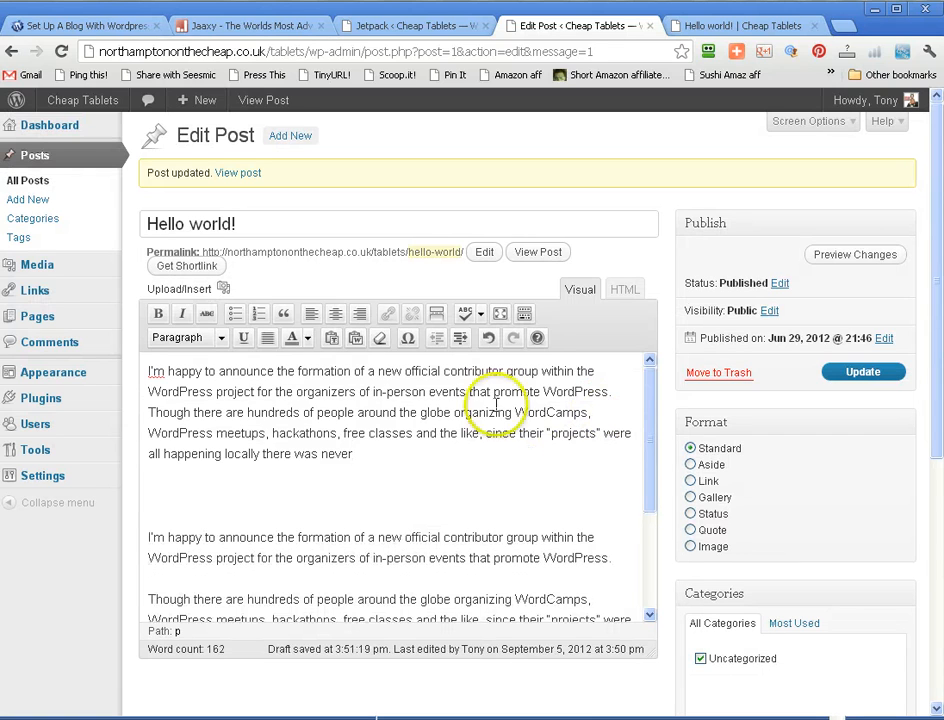
- Open the Hello world! post's image gallery in the media uploader and set the order of every image to 1
left_click(224, 291)
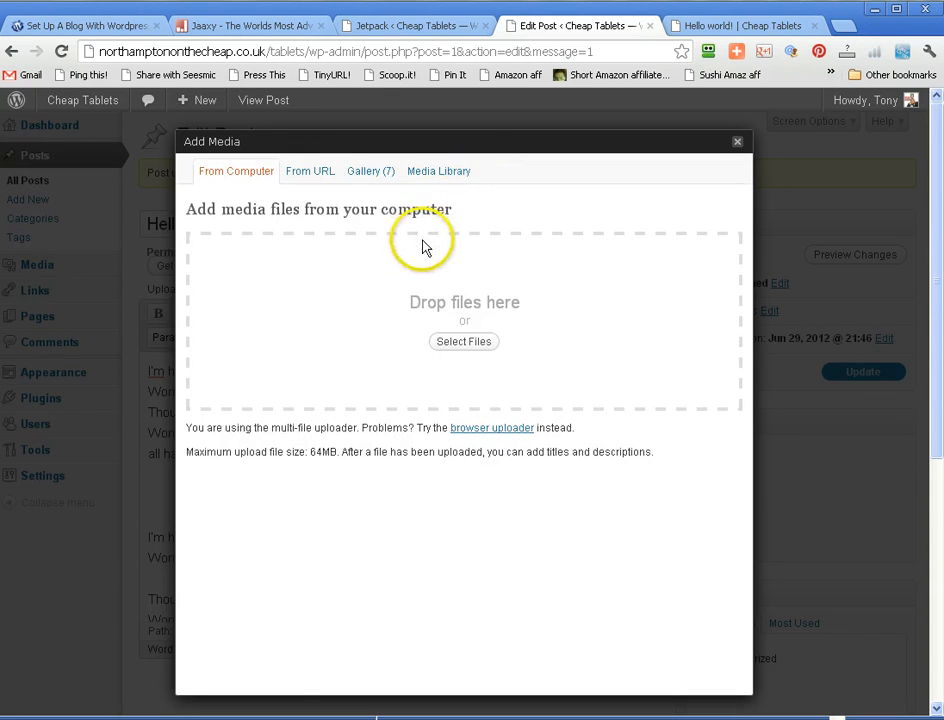
left_click(373, 180)
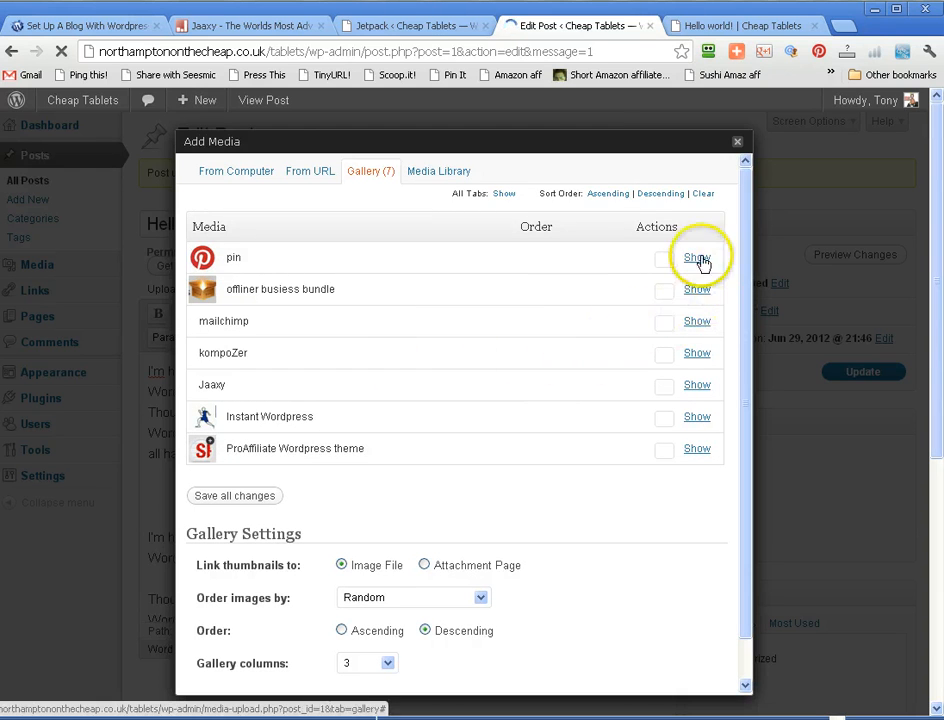
left_click(667, 257)
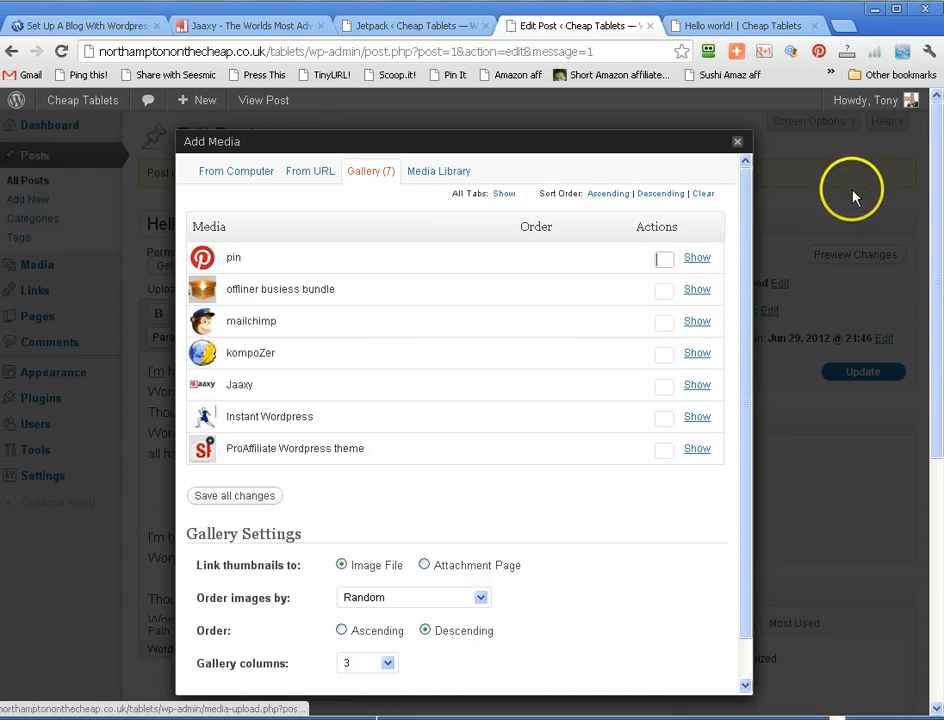
type("1")
left_click(663, 292)
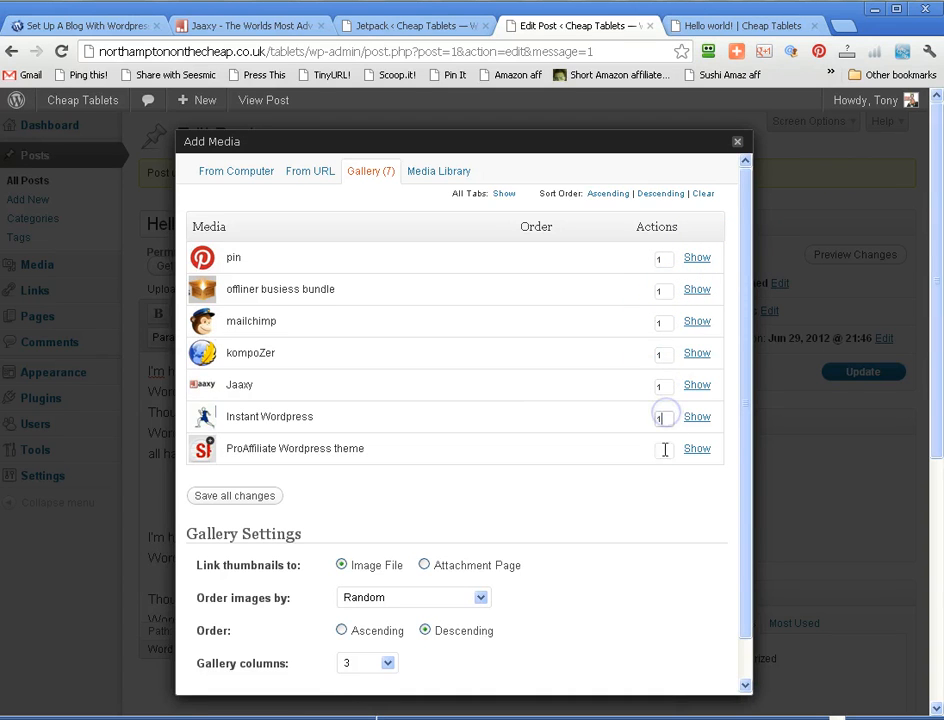
- Insert the gallery into the Hello world! post with 2 columns and update the post
scroll(560, 391, "down", 1)
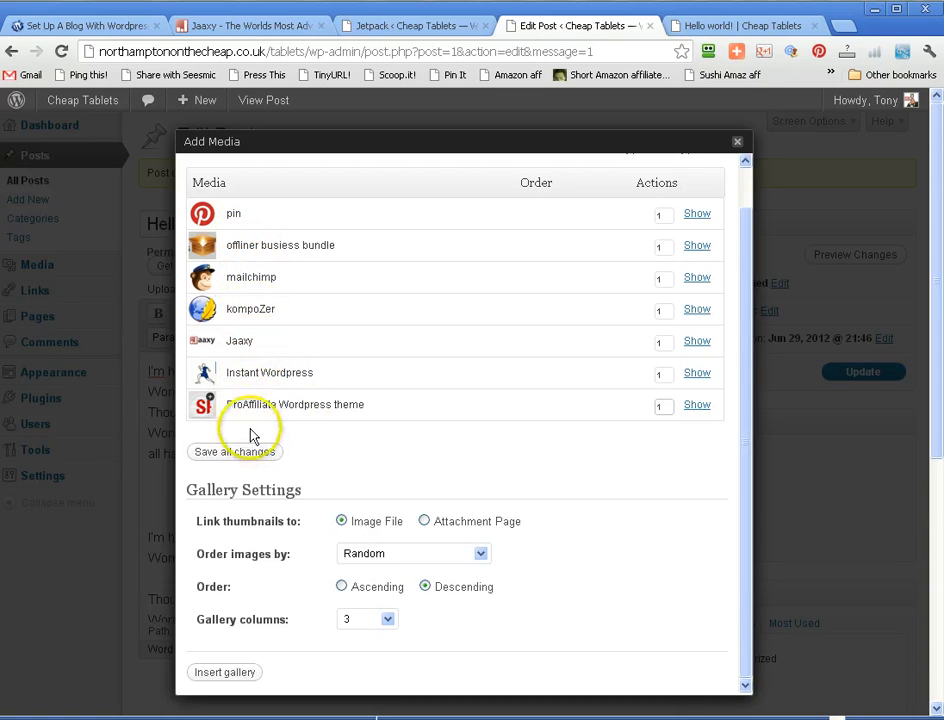
left_click(387, 620)
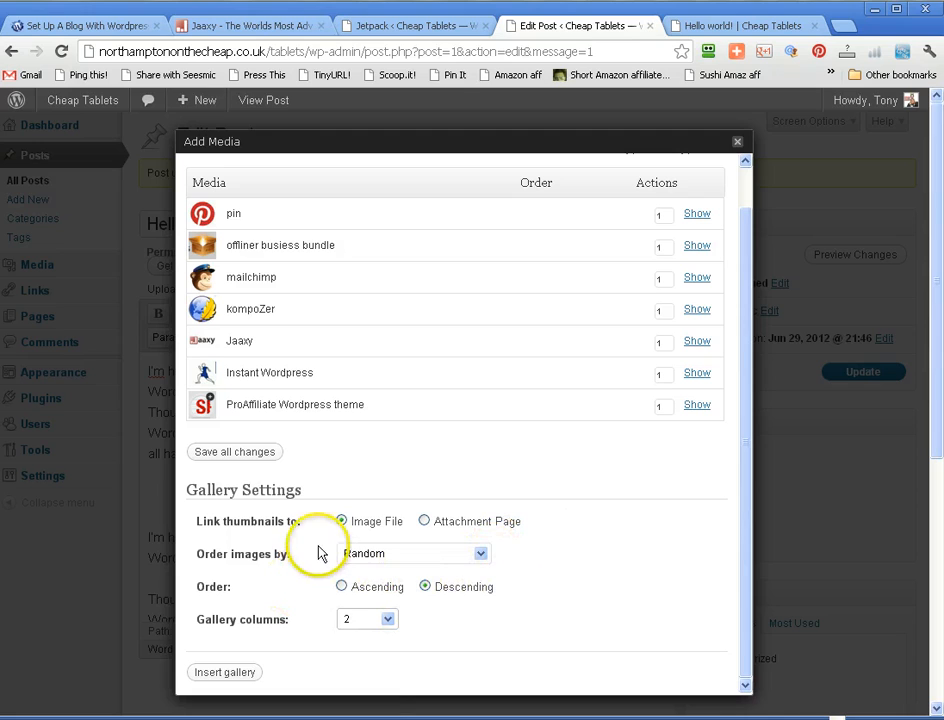
left_click(203, 675)
scroll(480, 444, "up", 1)
scroll(473, 325, "down", 2)
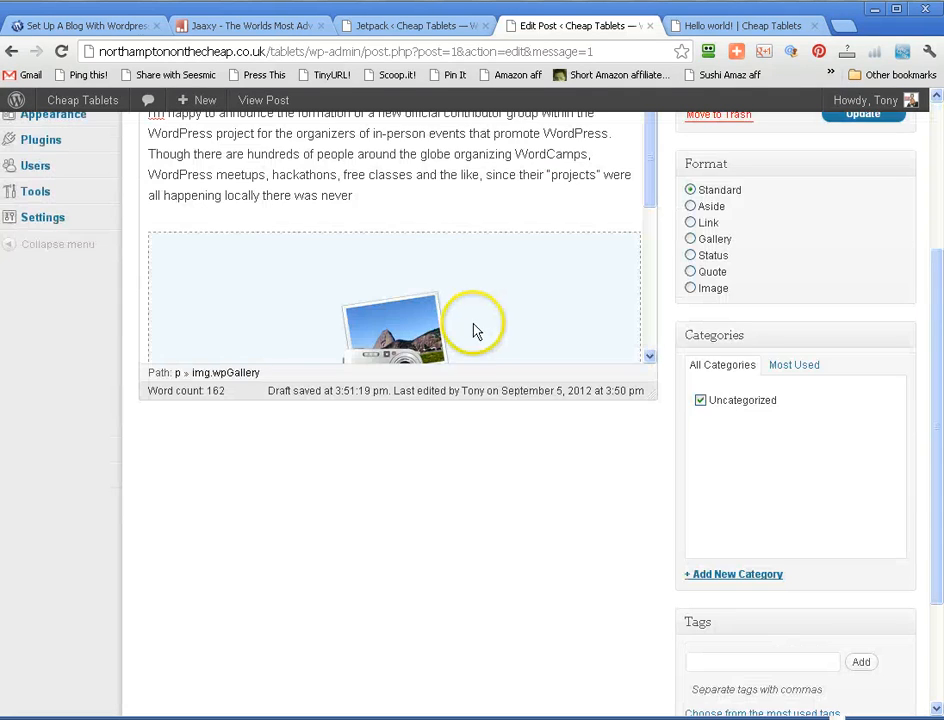
scroll(507, 321, "up", 3)
left_click(855, 371)
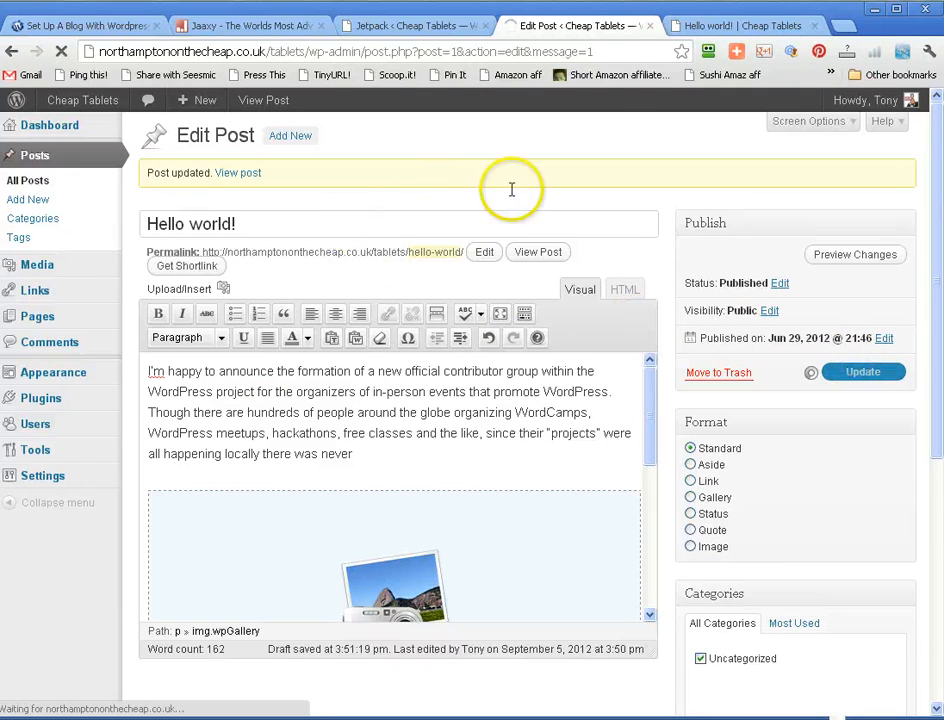
- Go to the Cheap Tablets home page and open the Jaaxy gallery image in the carousel
left_click(697, 27)
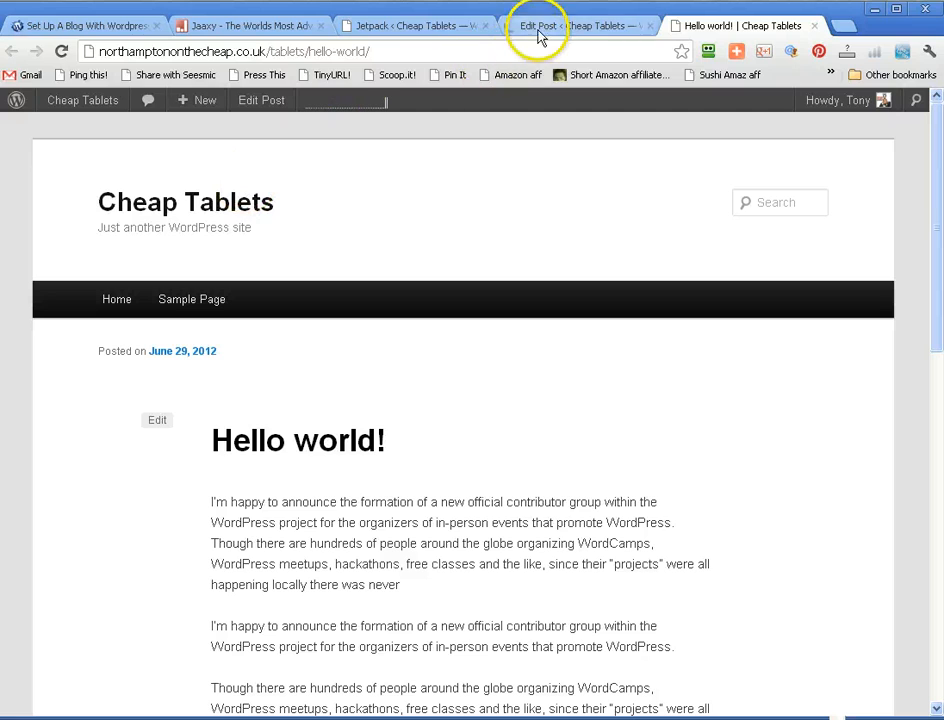
left_click(206, 204)
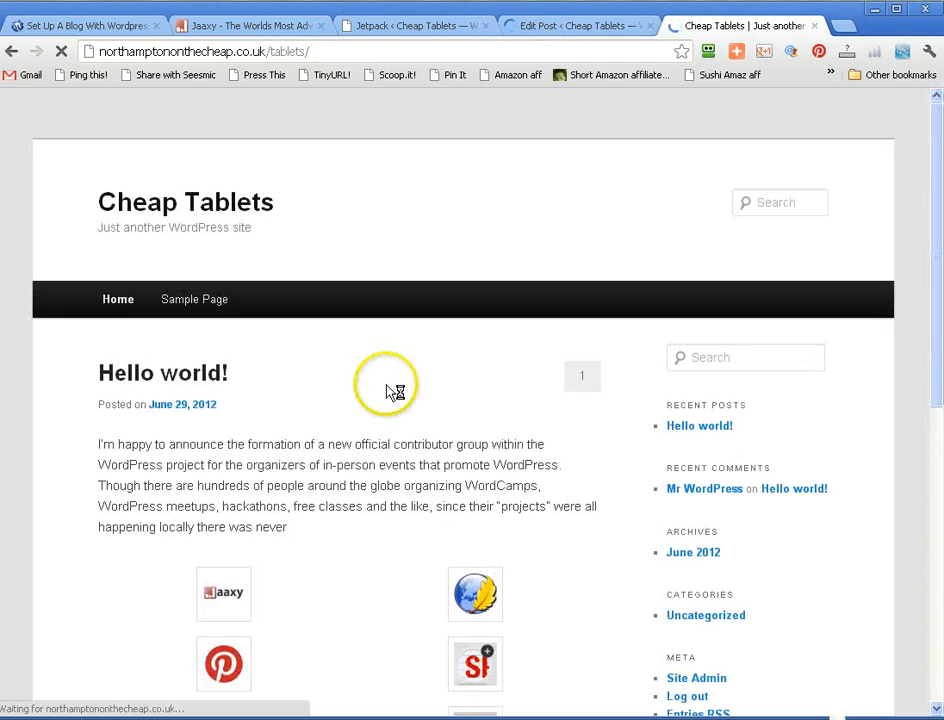
scroll(384, 392, "down", 3)
left_click(219, 332)
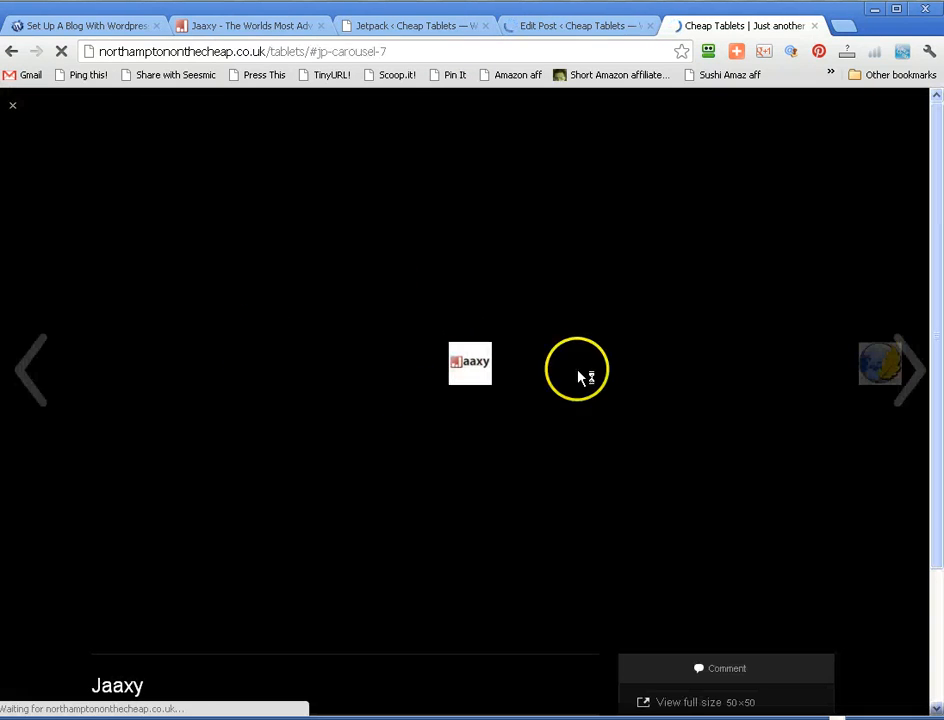
- Browse forward through the carousel images until Jaaxy comes round again, and close the carousel
left_click(884, 362)
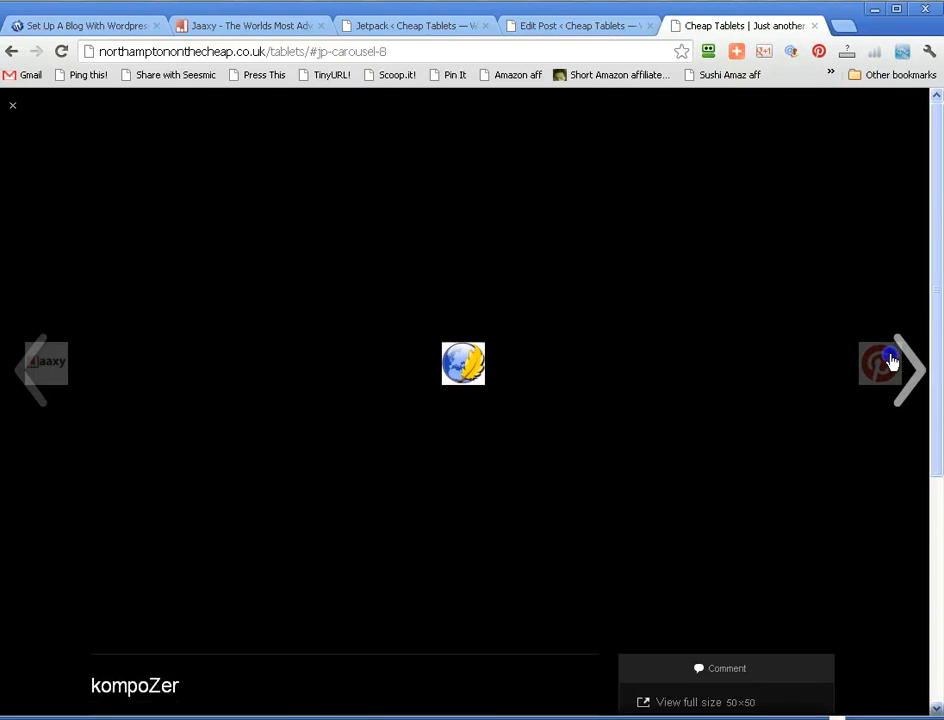
left_click(890, 362)
left_click(890, 362)
left_click(891, 362)
left_click(891, 362)
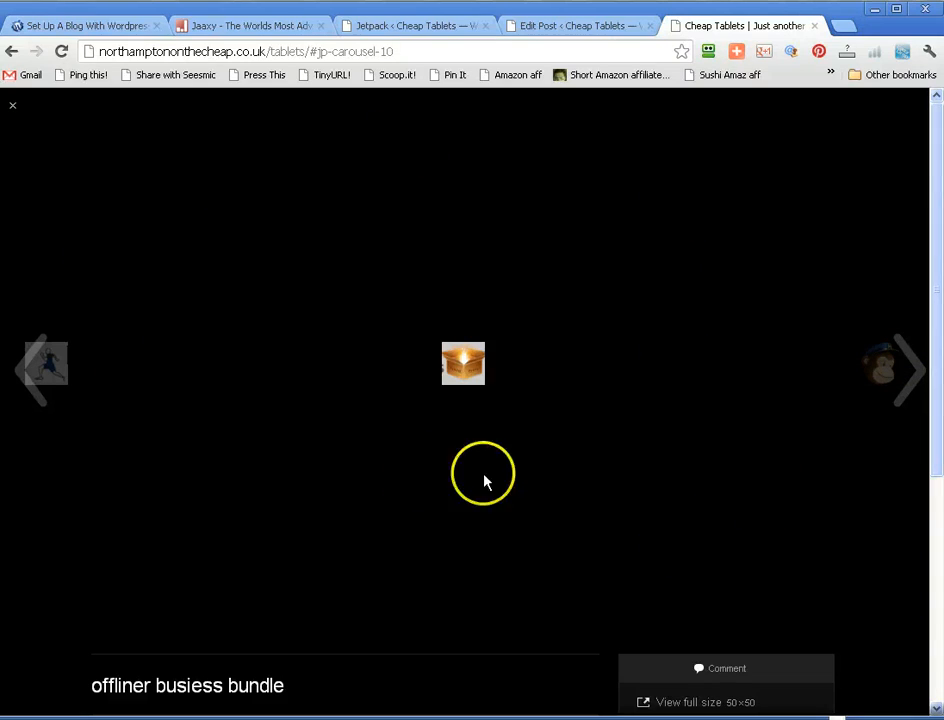
left_click(883, 375)
left_click(886, 371)
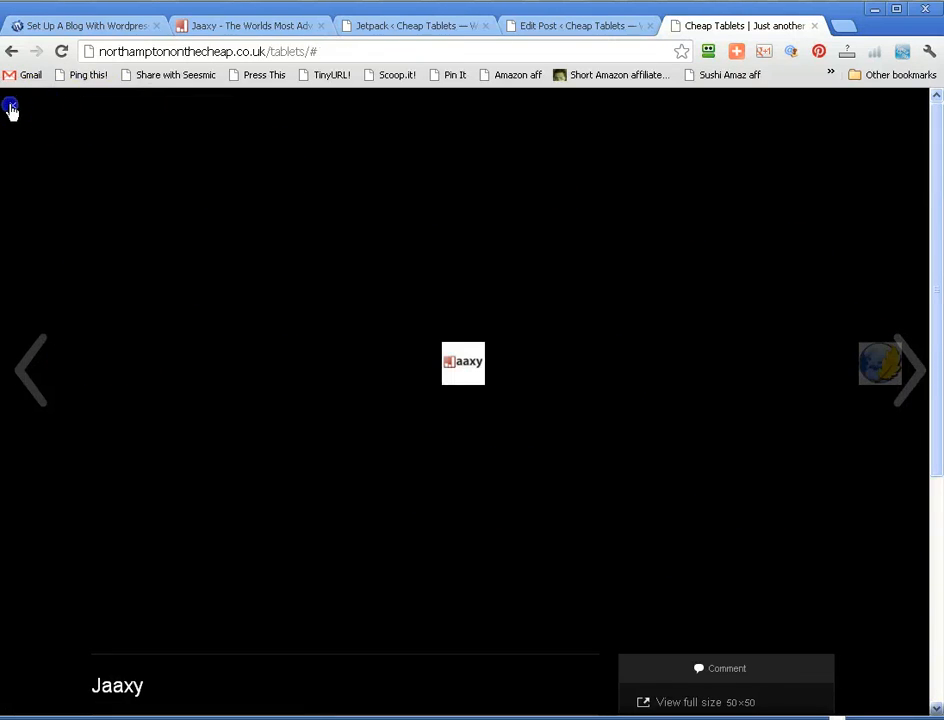
left_click(10, 108)
scroll(459, 253, "up", 3)
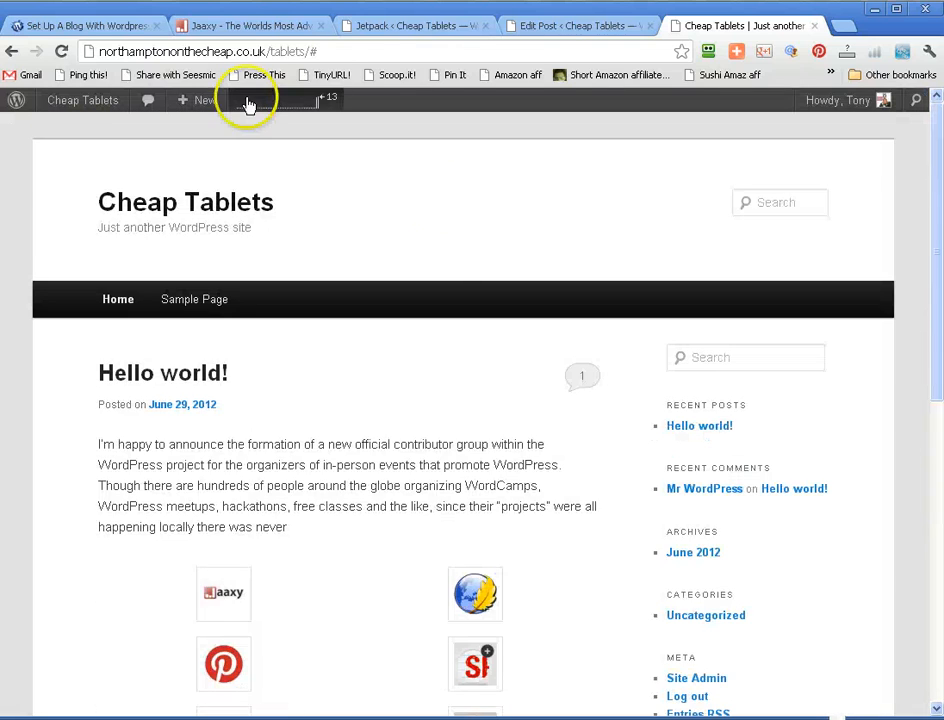
- Revisit the Jetpack feature list, and open the full Hello world! post from the site's home page
left_click(378, 27)
scroll(540, 425, "down", 3)
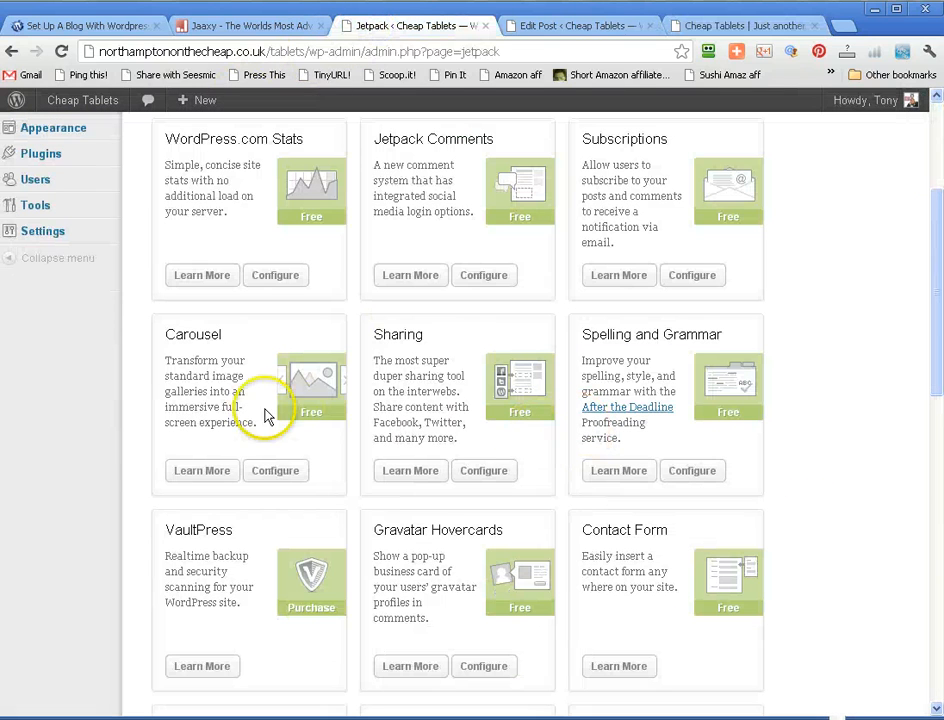
left_click(585, 27)
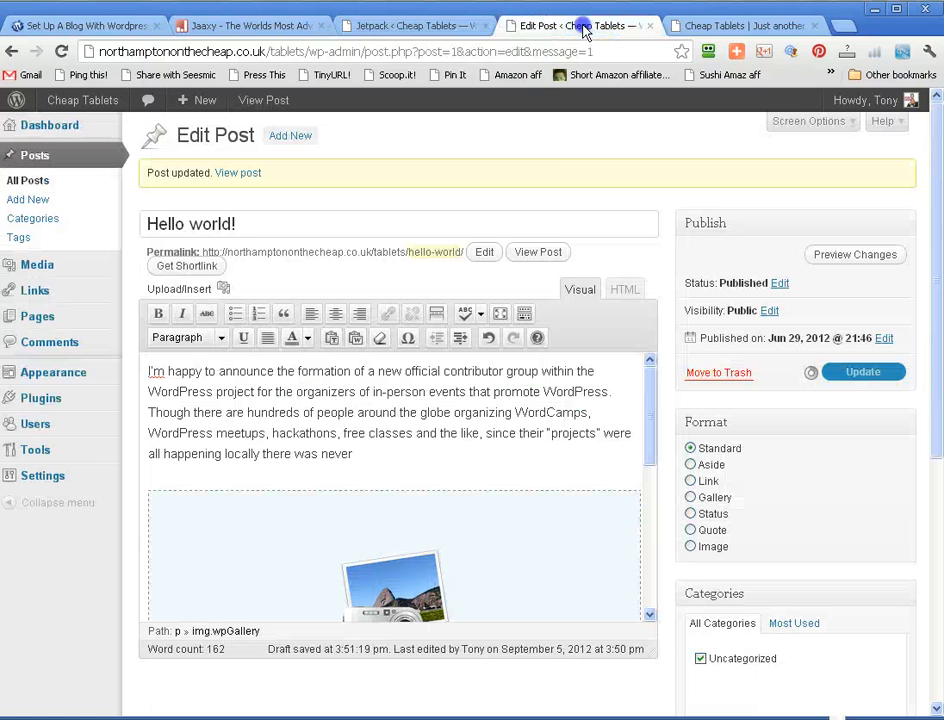
left_click(708, 27)
scroll(710, 182, "down", 6)
scroll(708, 189, "down", 2)
scroll(373, 253, "up", 7)
left_click(200, 380)
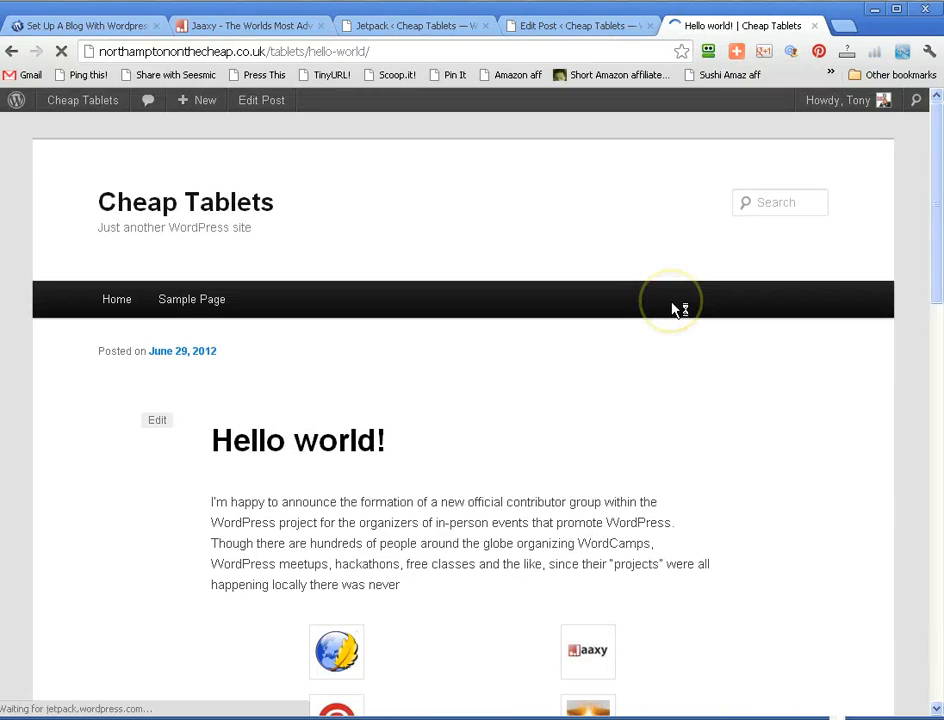
- Examine the gallery within the published Hello world! post, and view the Instant Wordpress image in the carousel before closing it
scroll(680, 310, "down", 3)
scroll(680, 310, "down", 6)
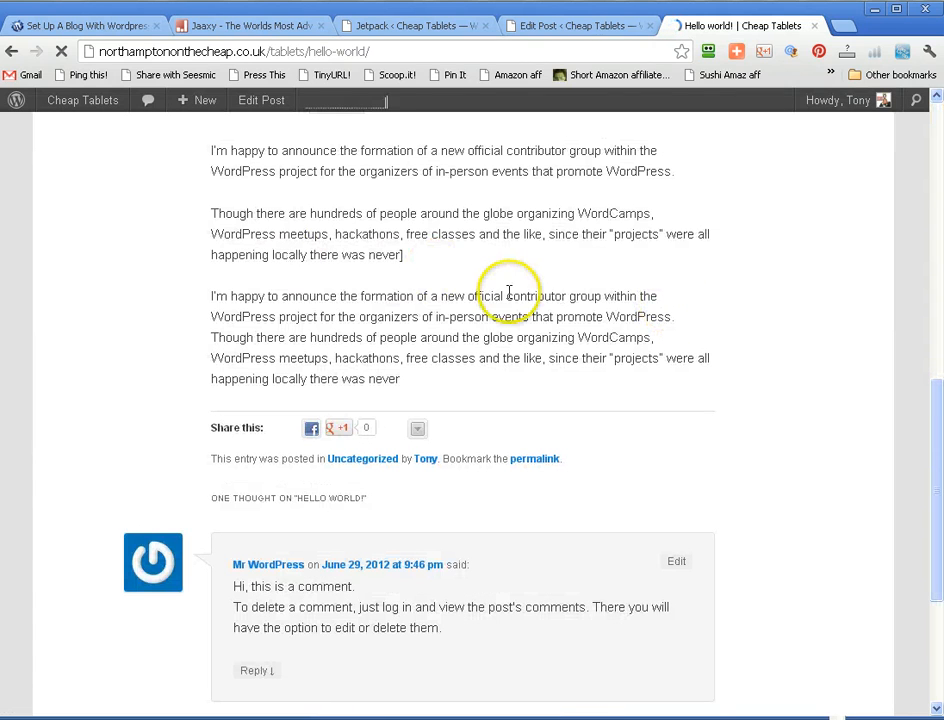
scroll(515, 289, "up", 9)
scroll(504, 312, "down", 3)
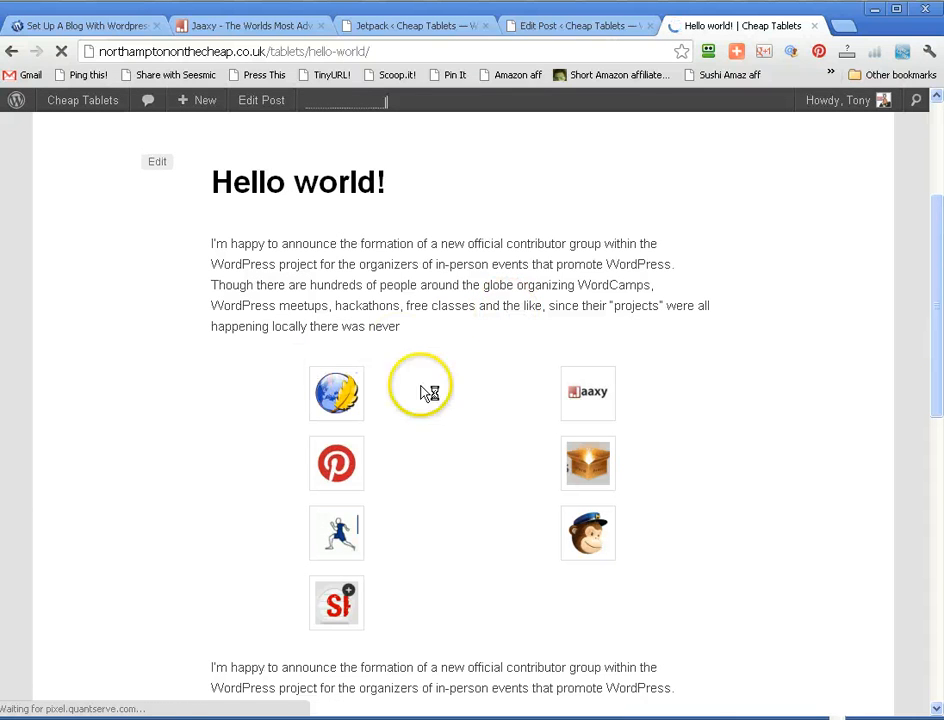
scroll(552, 398, "down", 3)
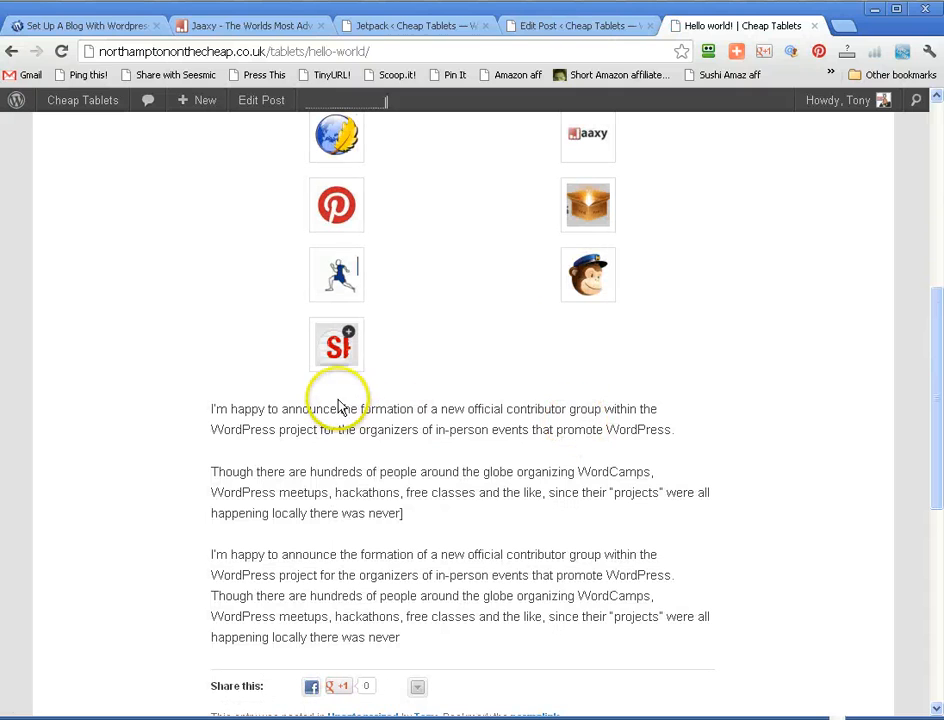
left_click(340, 288)
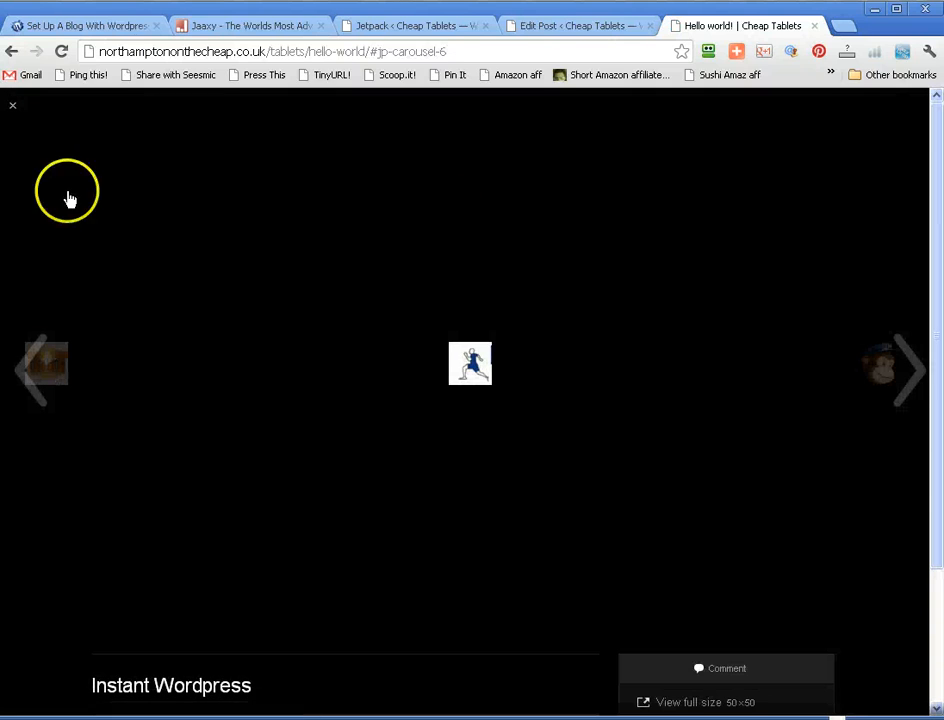
left_click(14, 107)
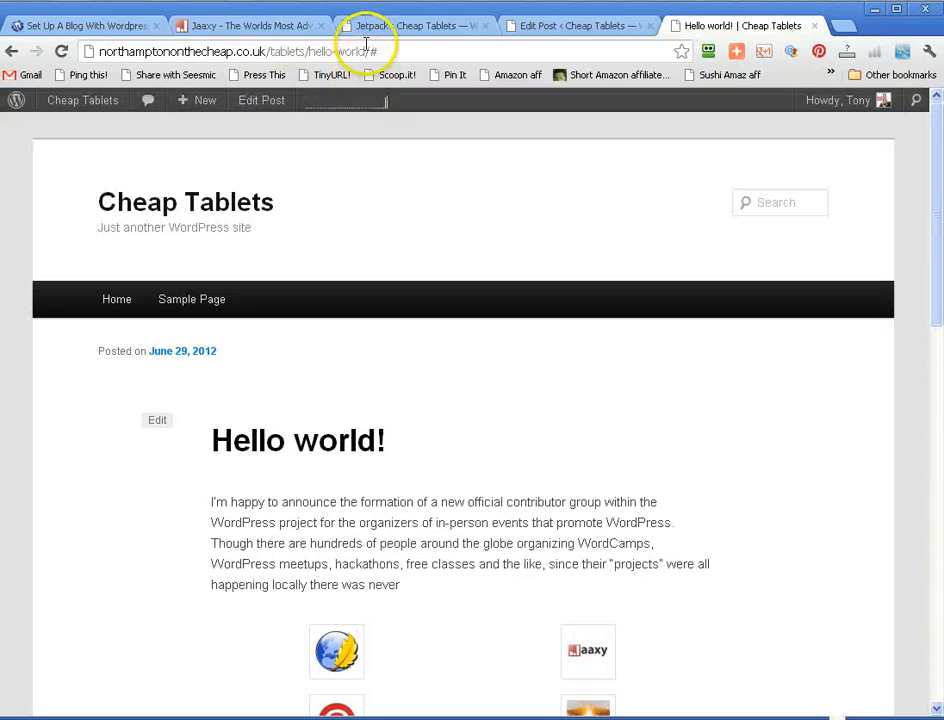
- Open the configuration of Jetpack's Sharing module and check the sharing option in the Hello world! post editor
left_click(368, 27)
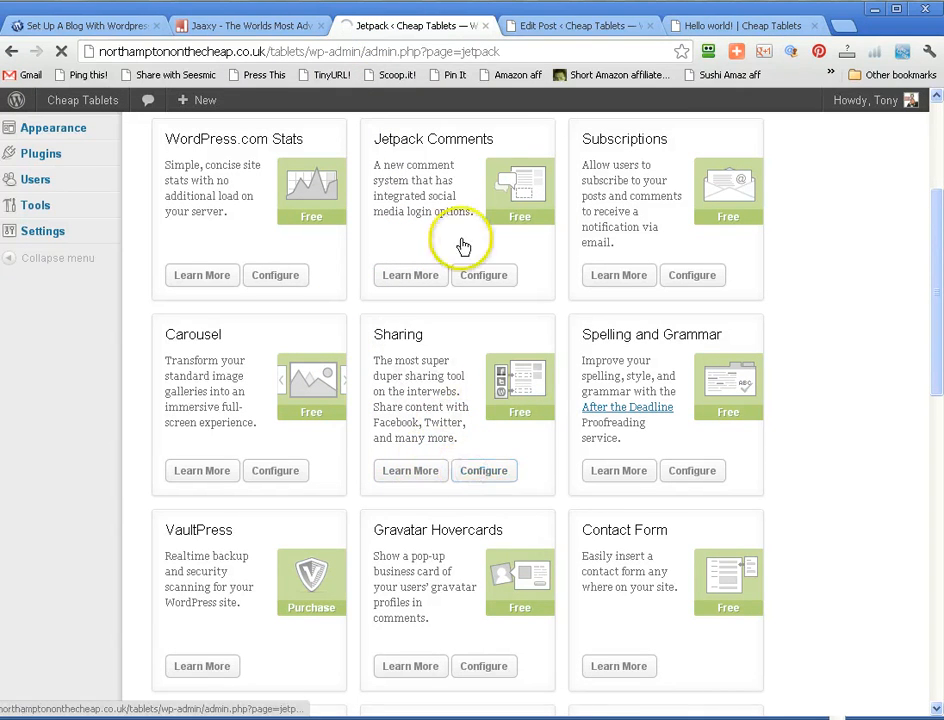
left_click(545, 25)
scroll(558, 255, "down", 3)
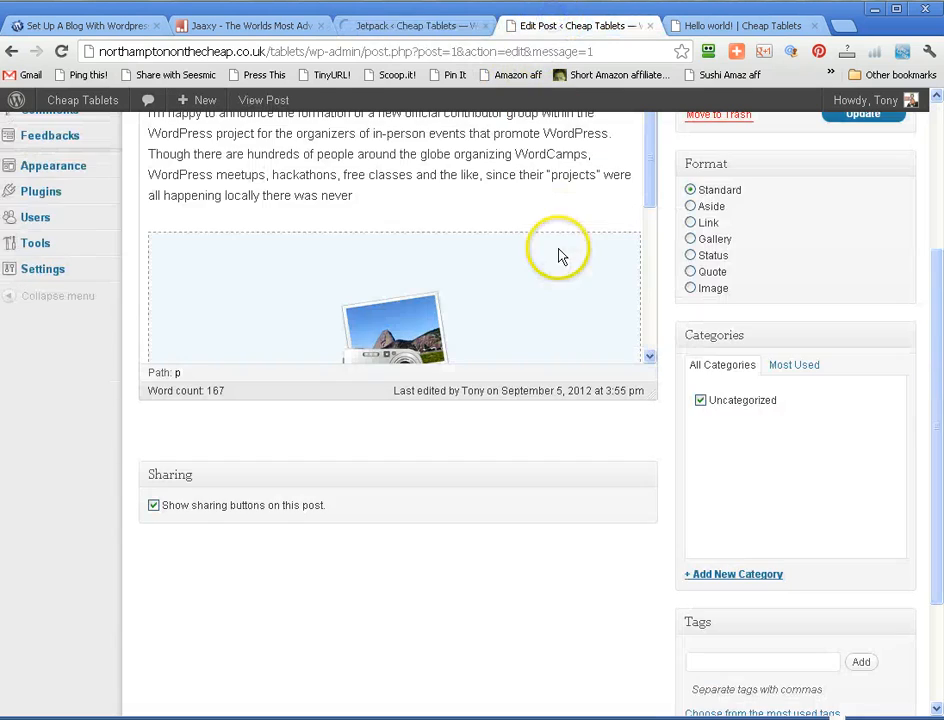
- View the share buttons below the published Hello world! post and expand the additional sharing services
left_click(714, 22)
scroll(660, 170, "down", 3)
scroll(640, 215, "down", 5)
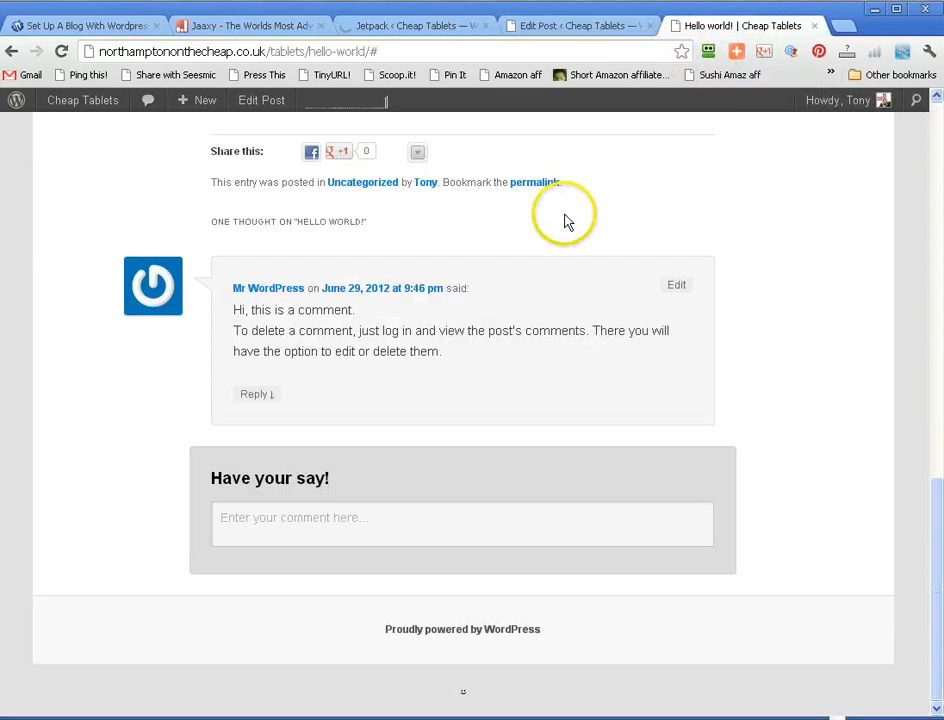
scroll(565, 221, "up", 3)
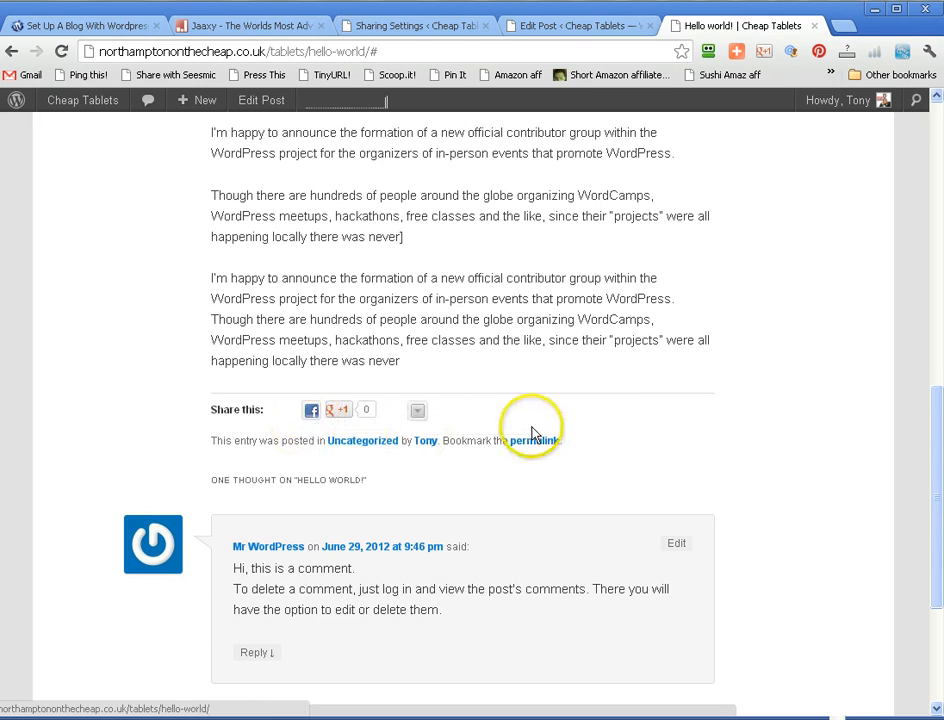
left_click(419, 415)
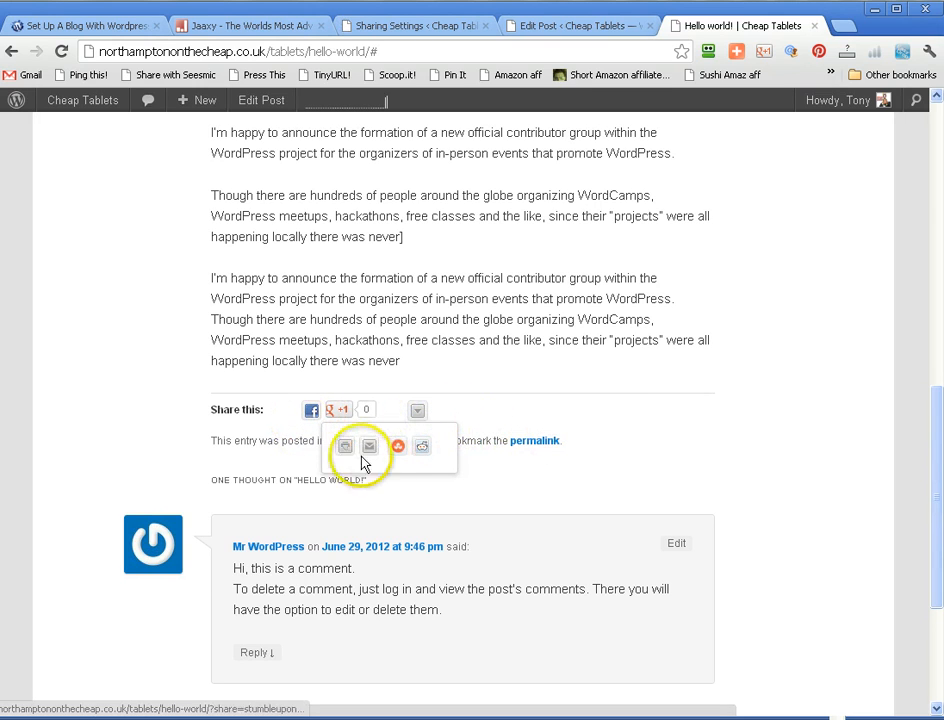
left_click(533, 400)
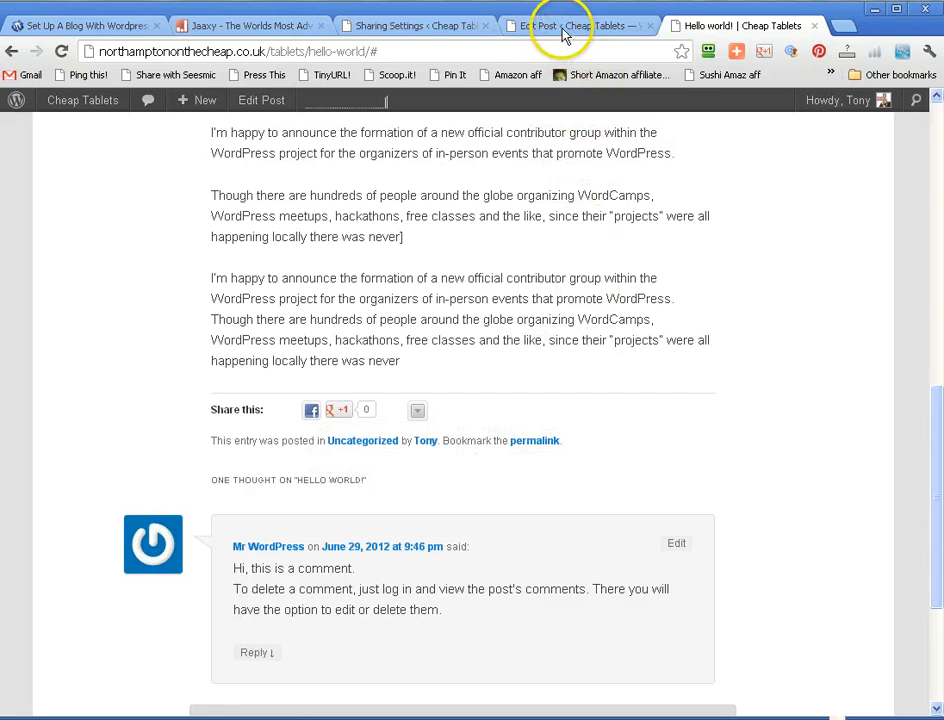
- Add Twitter and Pinterest to the individually displayed enabled services in the Sharing Settings
left_click(405, 28)
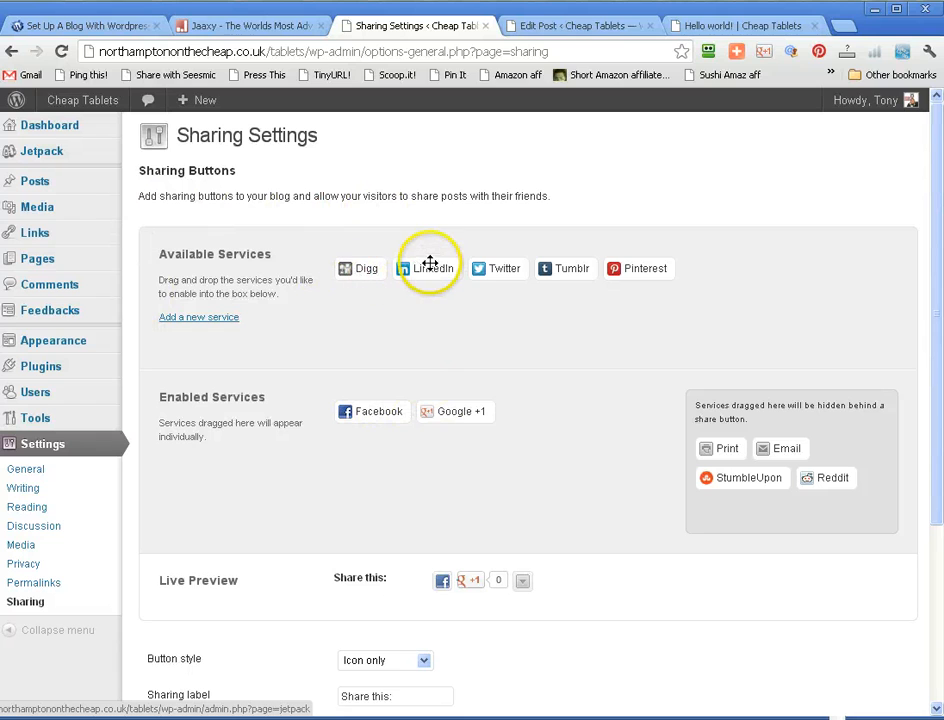
left_click_drag(497, 268, 521, 401)
left_click_drag(552, 270, 577, 413)
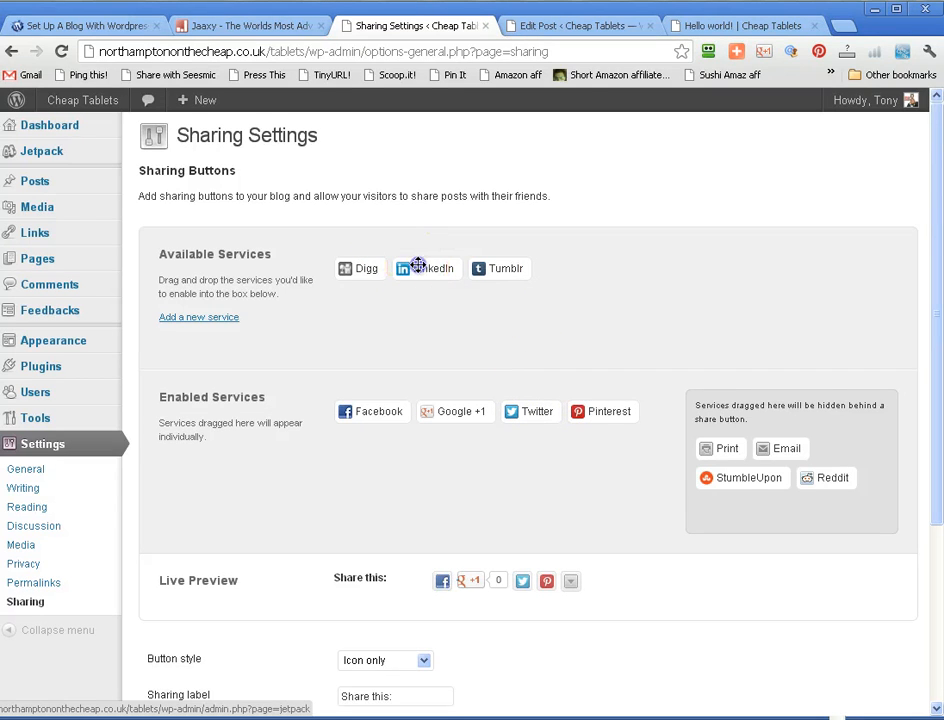
- Add Tumblr and Digg to the services hidden behind the share button, and review the remaining sharing options
left_click_drag(489, 267, 839, 444)
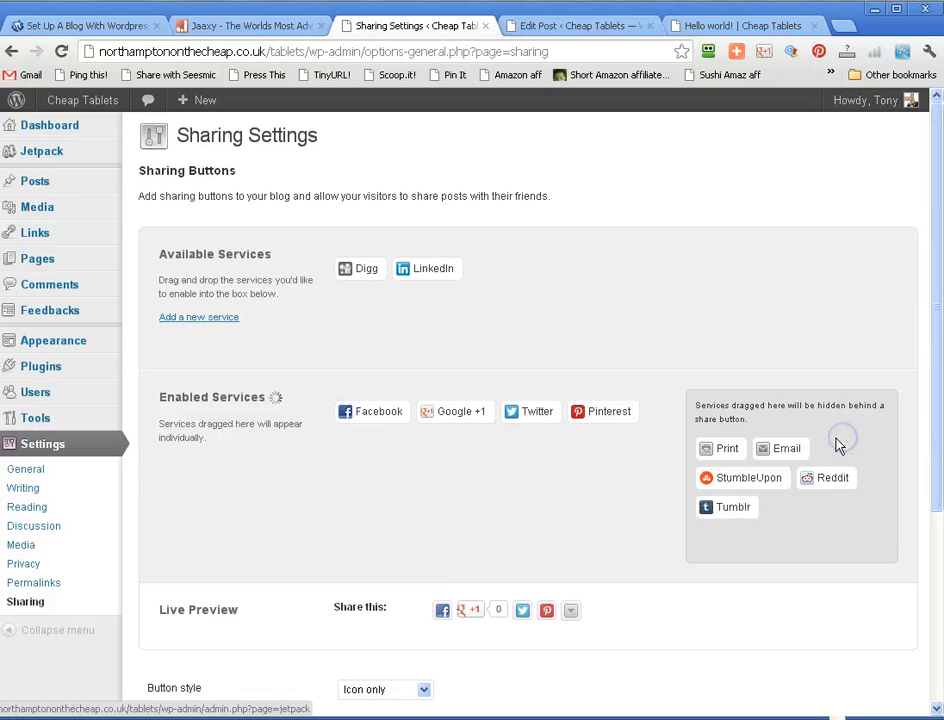
left_click_drag(418, 320, 808, 508)
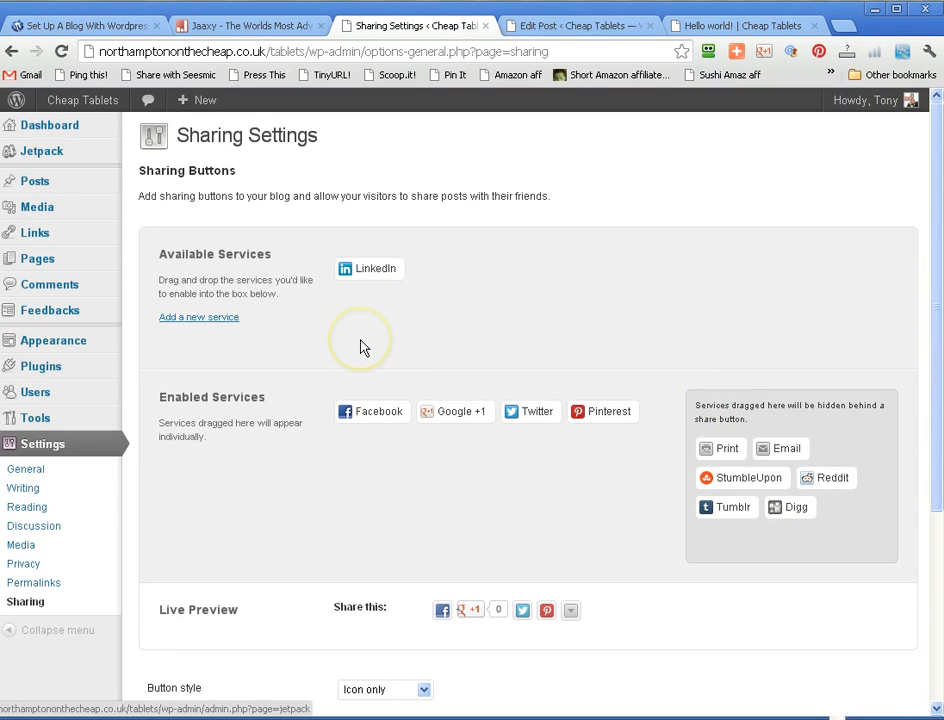
scroll(346, 350, "down", 2)
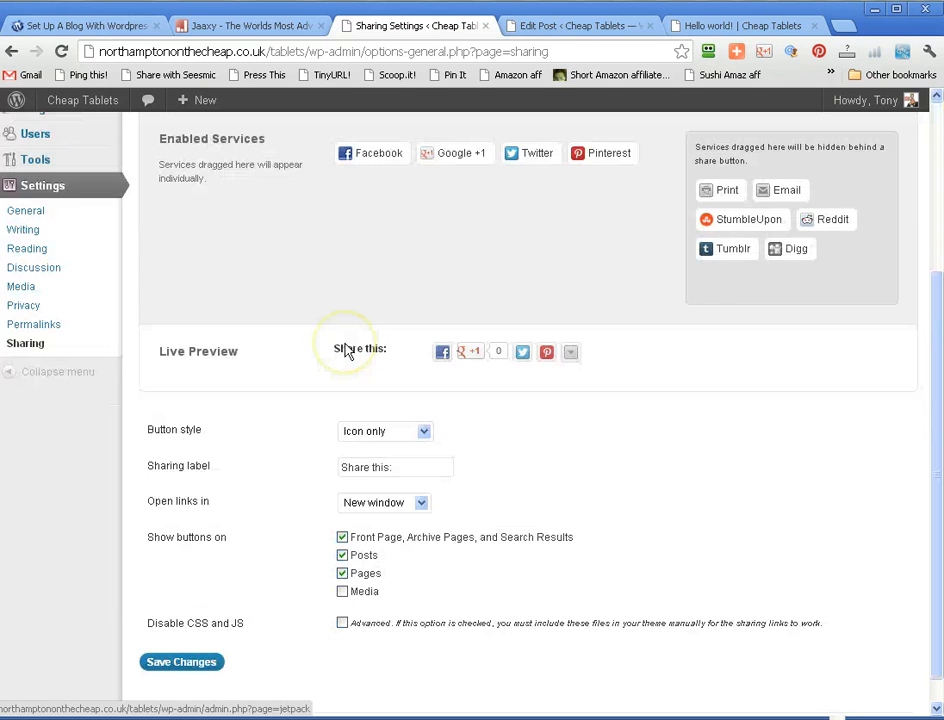
scroll(392, 352, "up", 2)
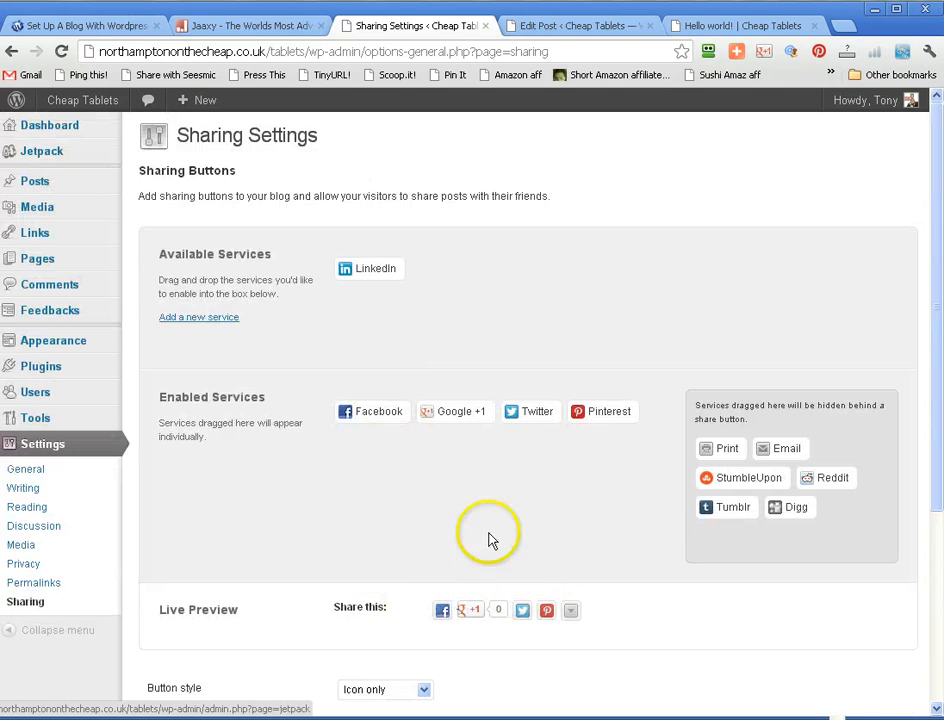
- Try the Icon + text, Text only and Official buttons styles for the sharing buttons in the live preview
left_click(938, 342)
left_click_drag(938, 342, 922, 459)
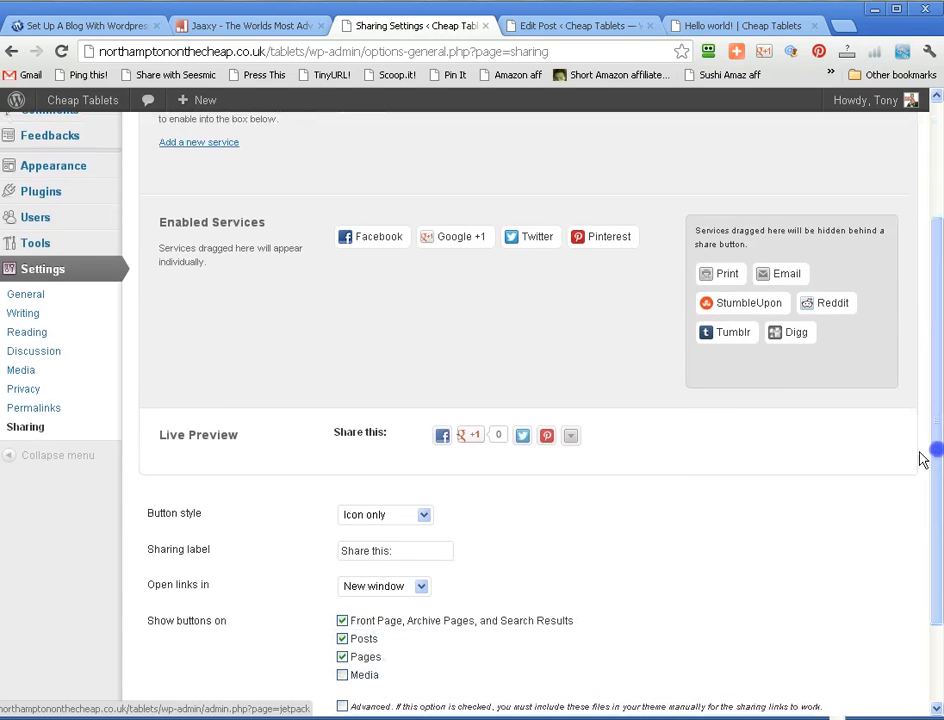
left_click(424, 514)
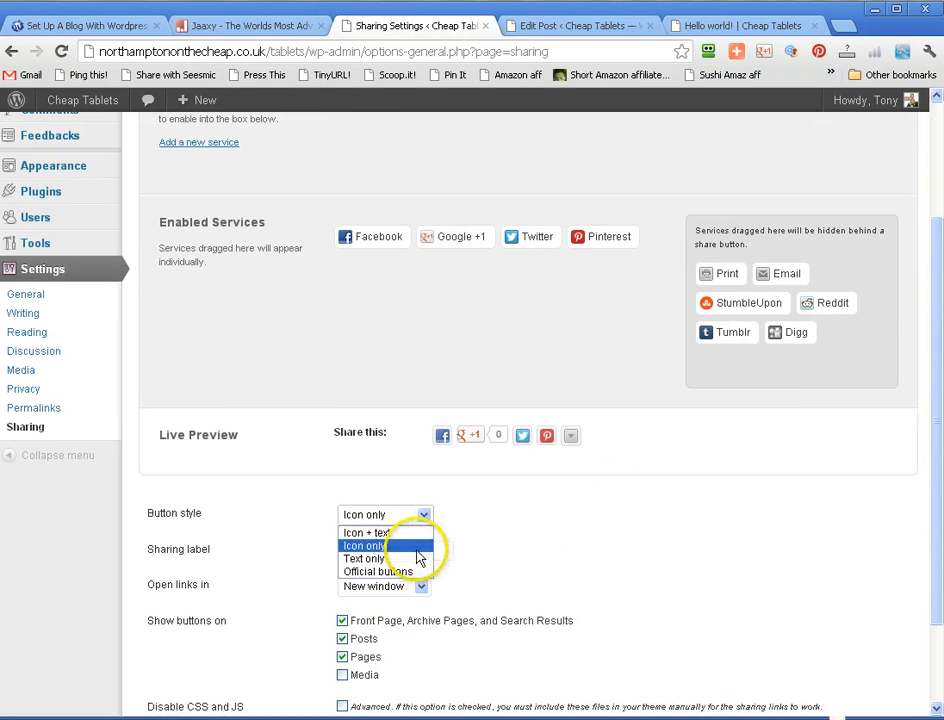
left_click(417, 536)
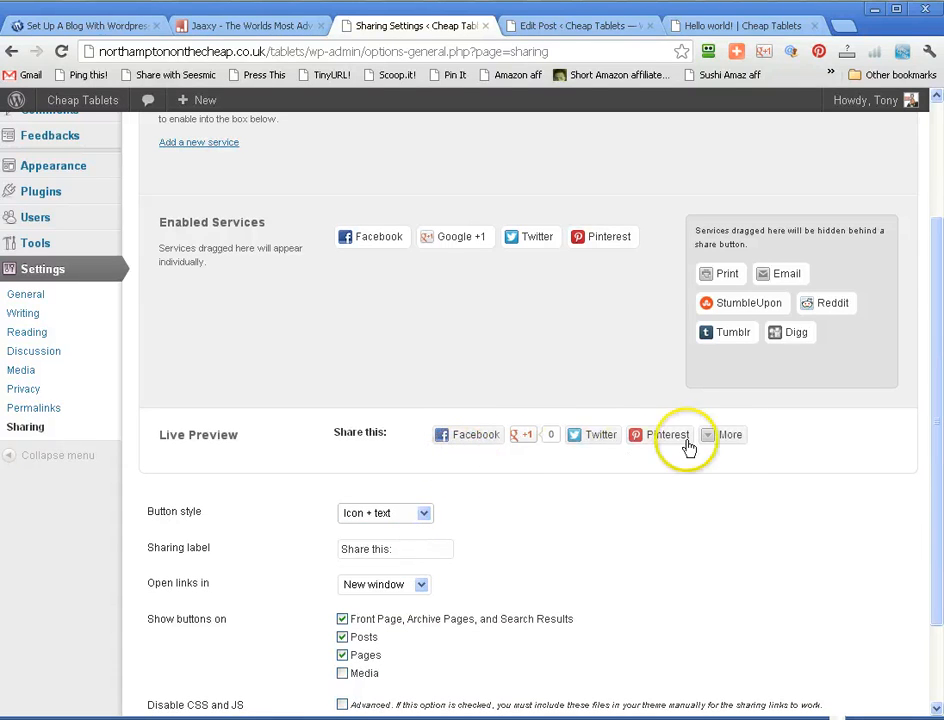
left_click(424, 514)
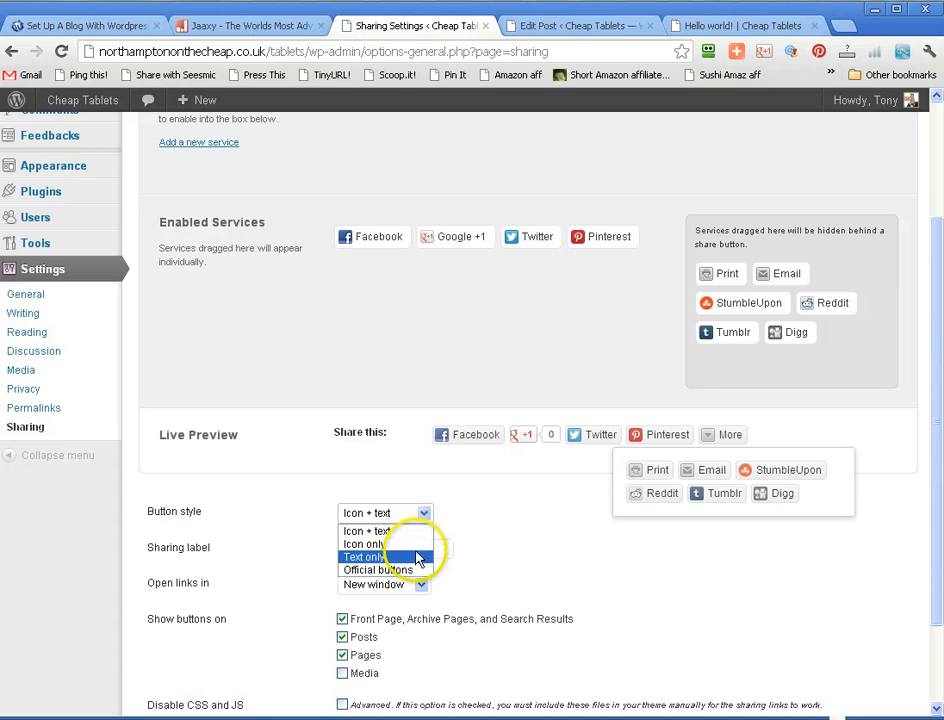
left_click(418, 557)
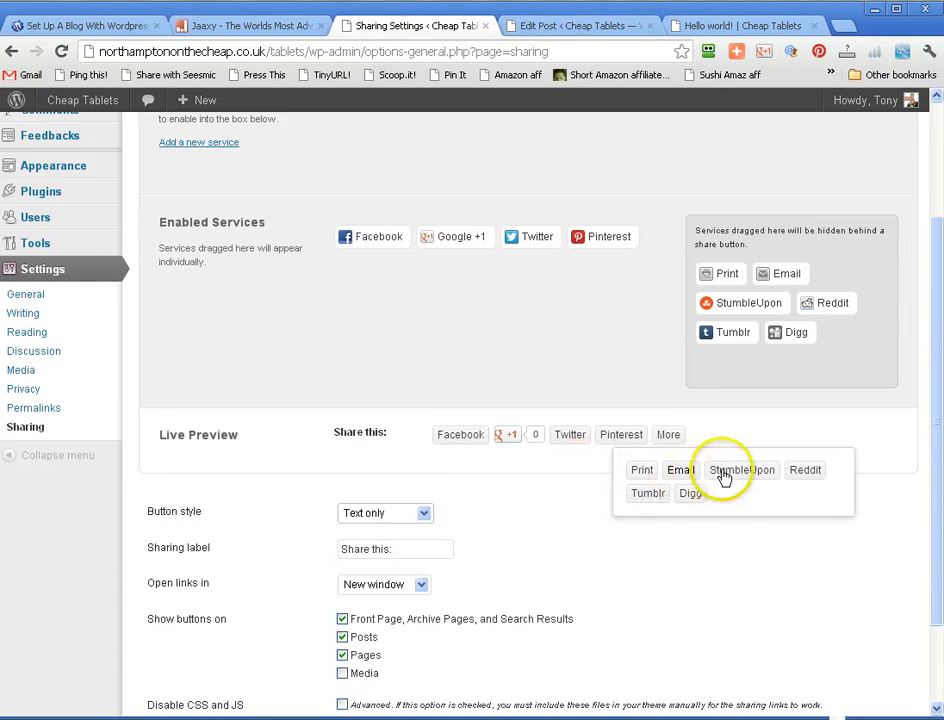
left_click(540, 497)
left_click(424, 513)
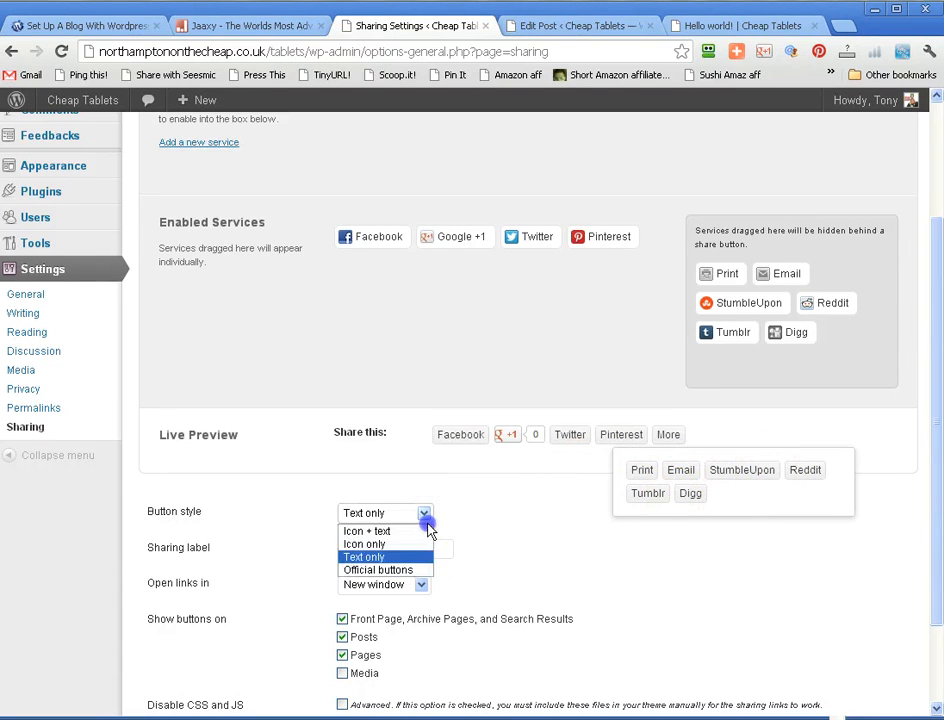
left_click(419, 569)
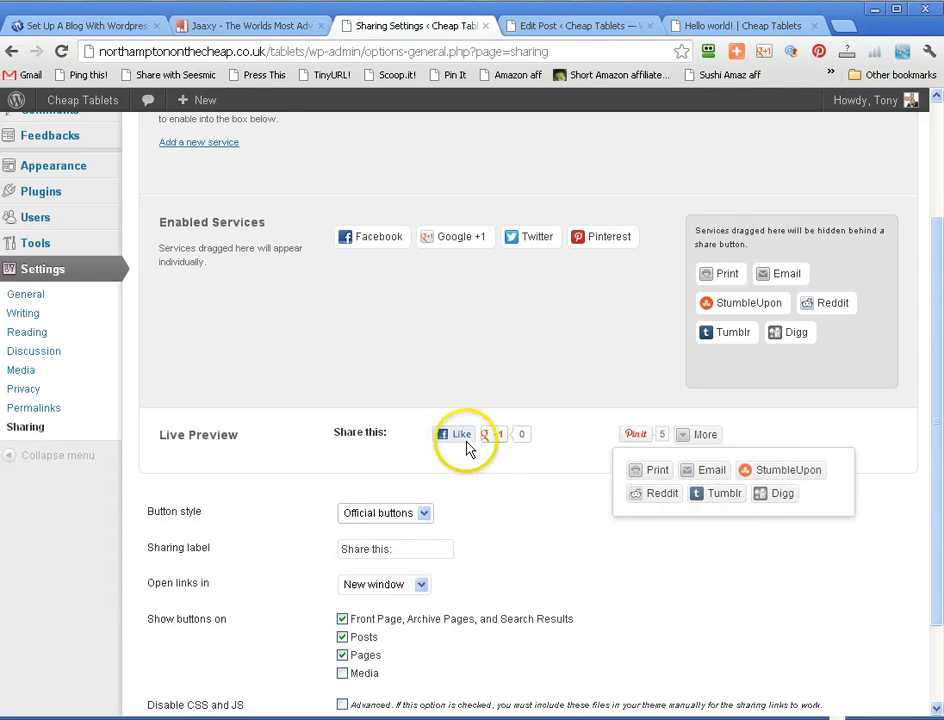
- Set the sharing button style to Icon + text
left_click(419, 515)
left_click(419, 532)
left_click(485, 501)
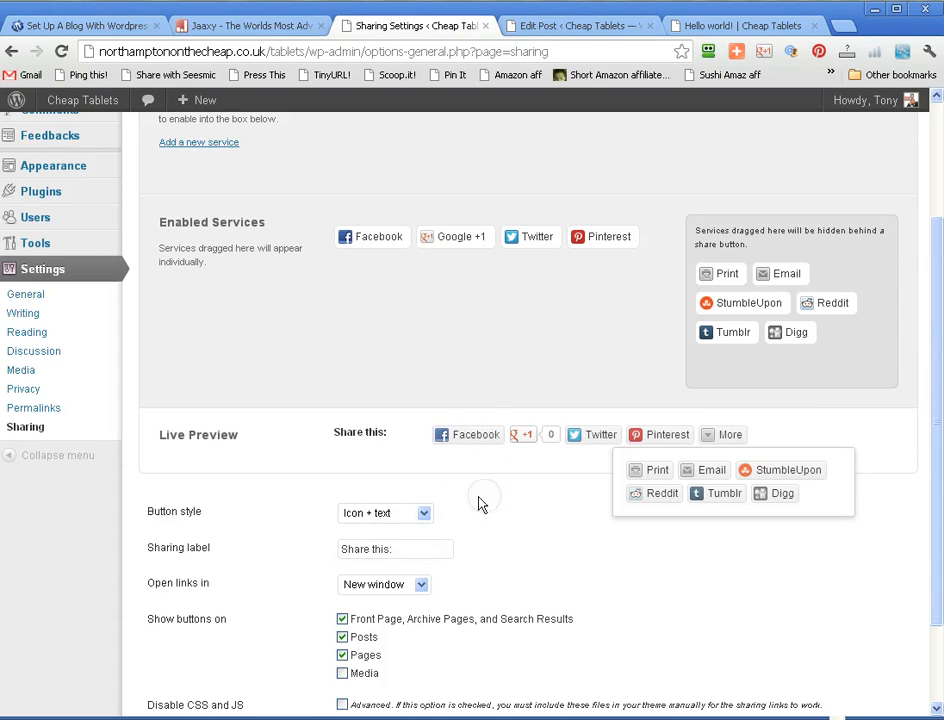
- Set sharing links to open in a new window and save the sharing settings
scroll(390, 468, "down", 2)
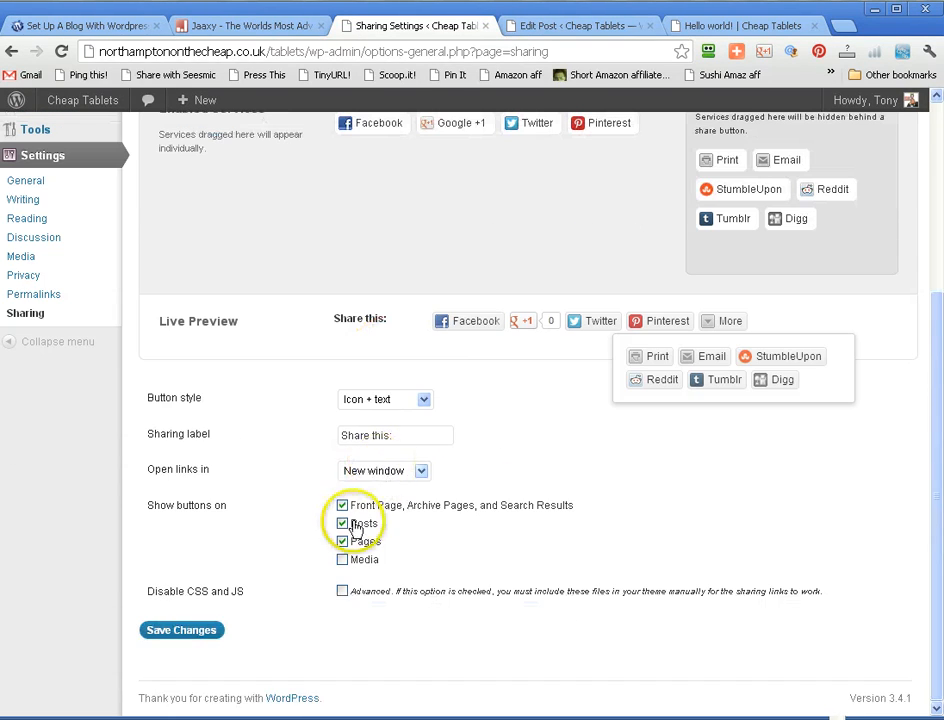
left_click(421, 471)
left_click(419, 497)
left_click(421, 472)
left_click(419, 486)
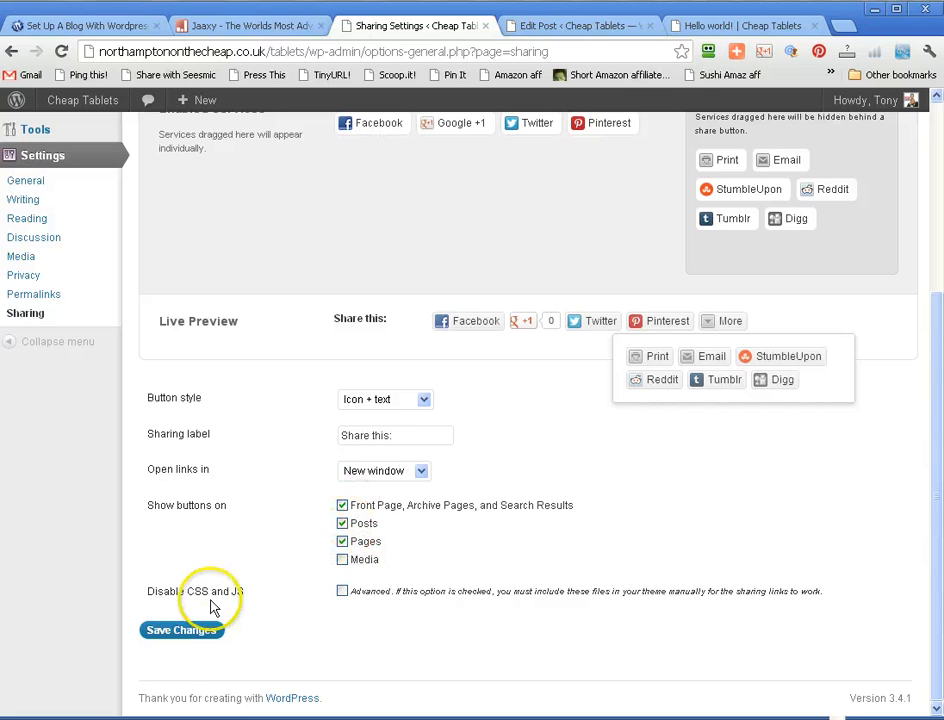
left_click(183, 632)
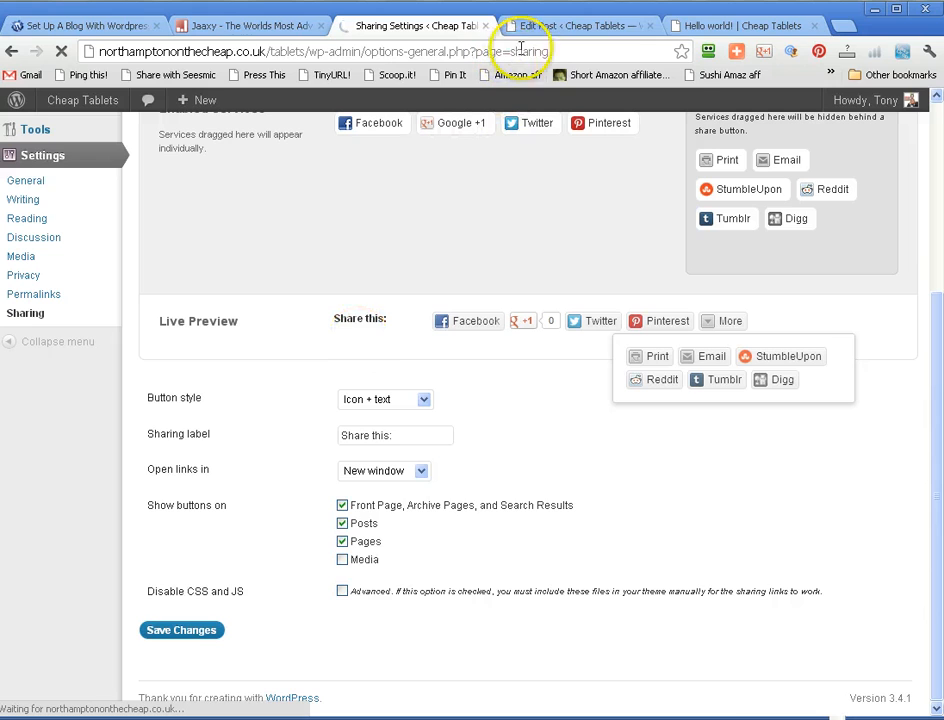
- Reload the published Hello world! post and check its share buttons, including the additional services behind More
left_click(718, 27)
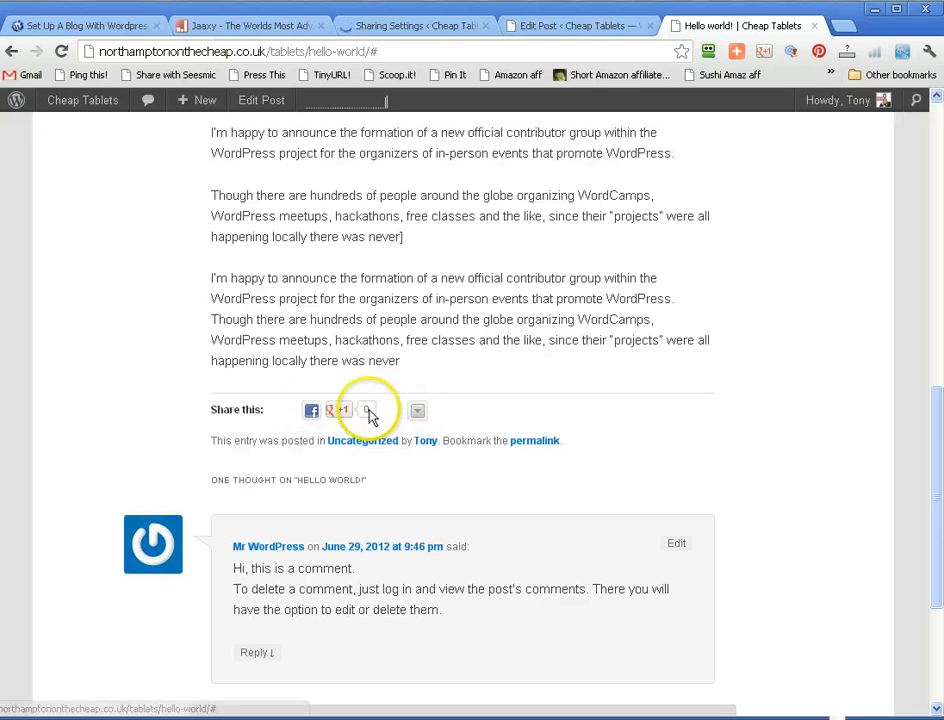
mouse_move(369, 413)
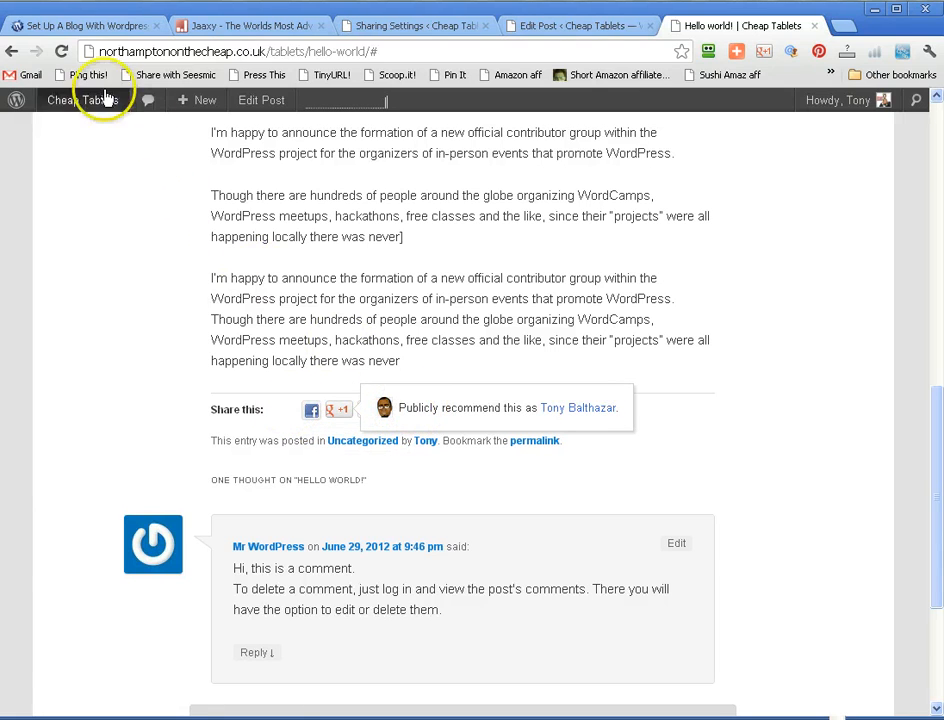
left_click(60, 53)
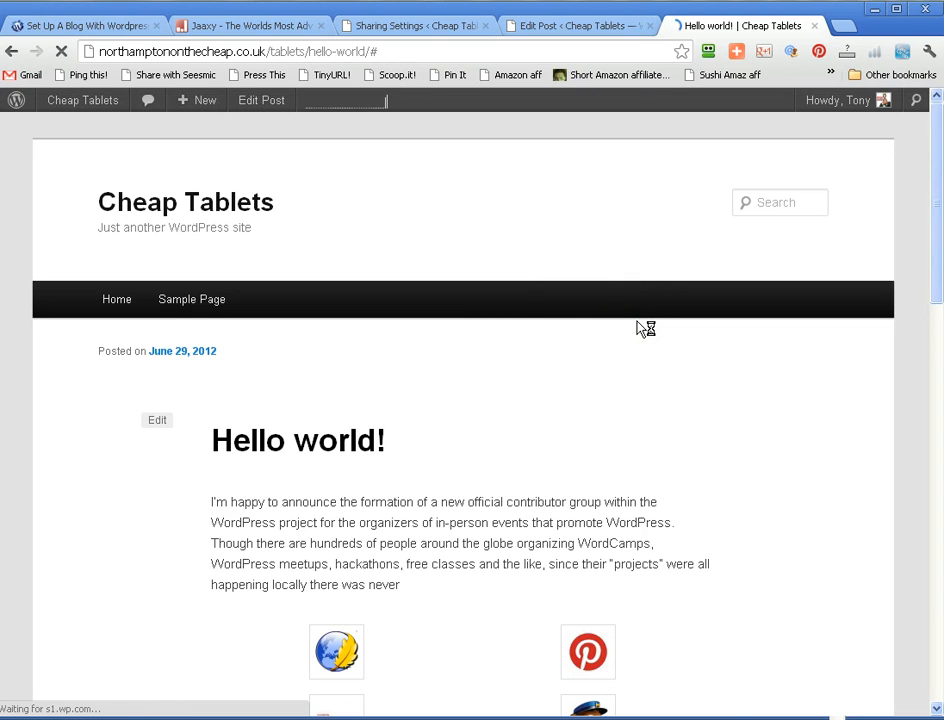
scroll(645, 328, "down", 5)
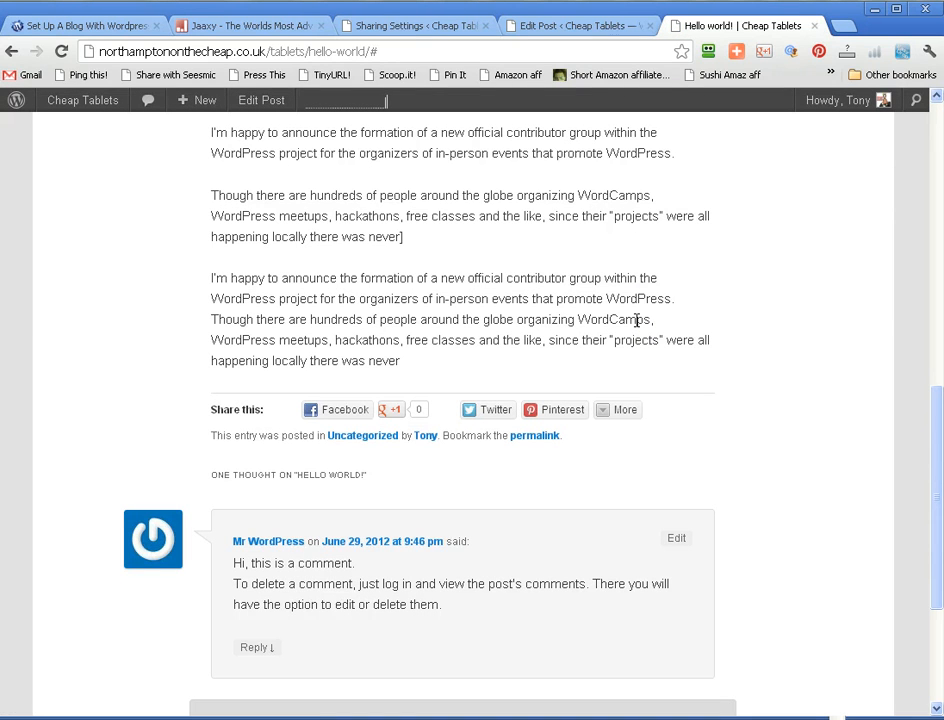
mouse_move(612, 415)
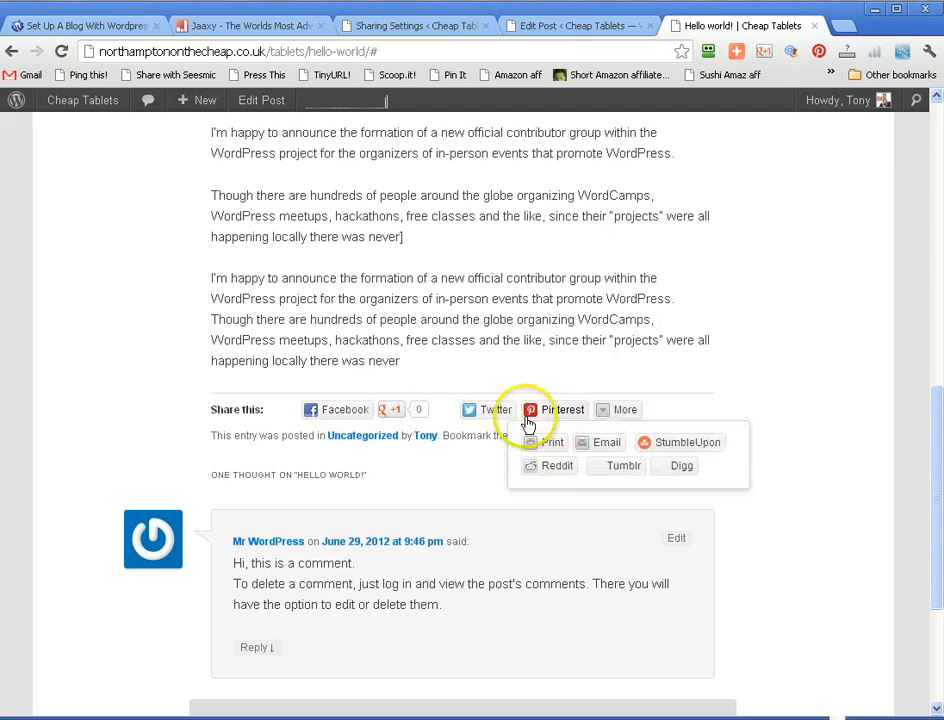
left_click(611, 417)
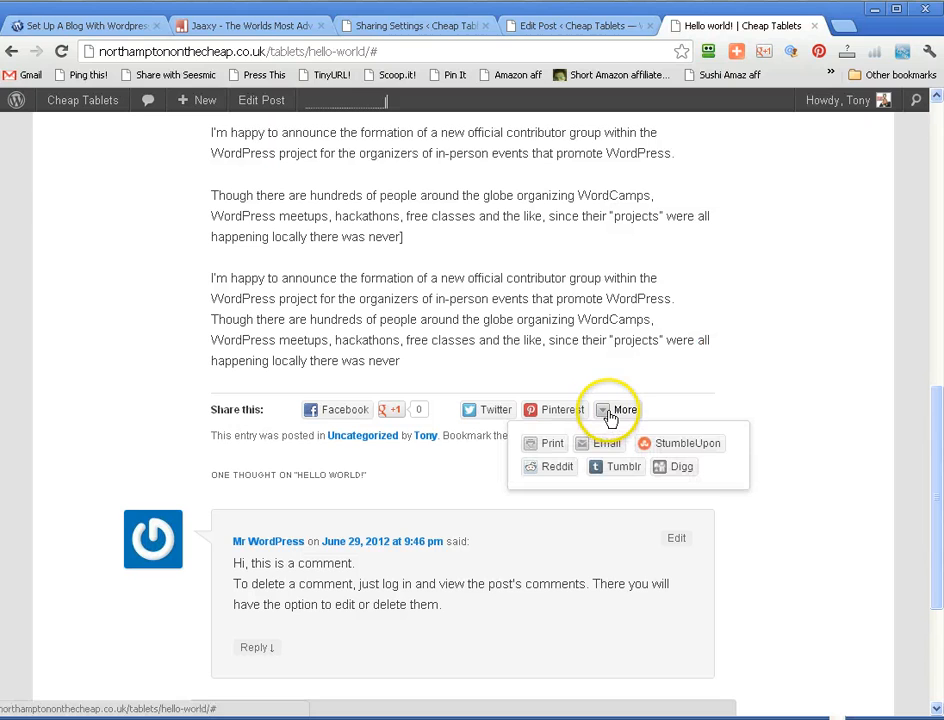
left_click(630, 367)
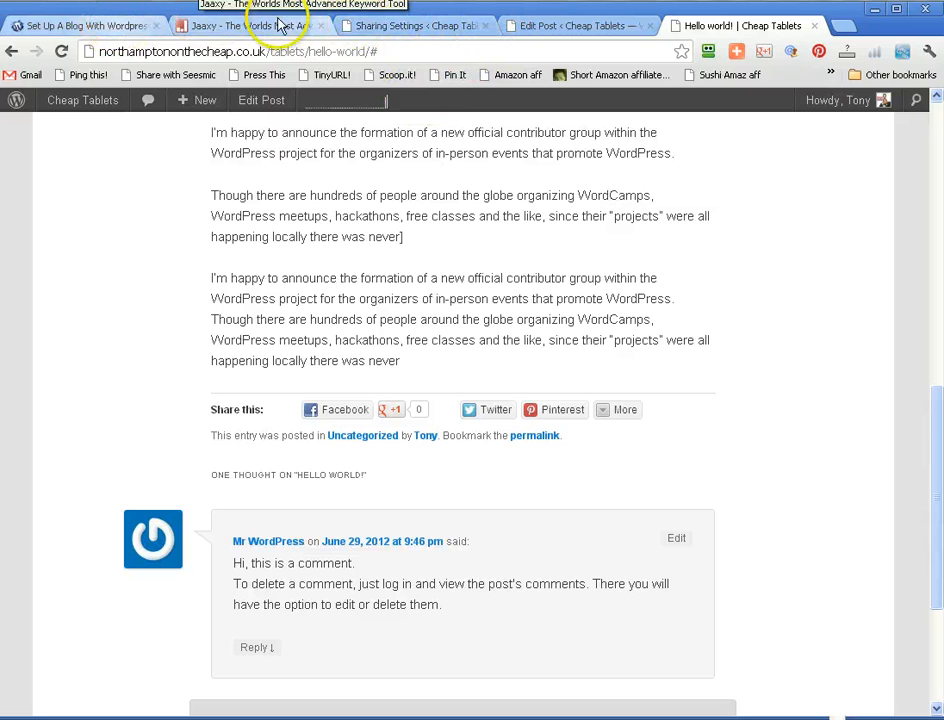
- Open the configuration of Jetpack's Spelling and Grammar module and review its proofreading options in the user profile
left_click(430, 26)
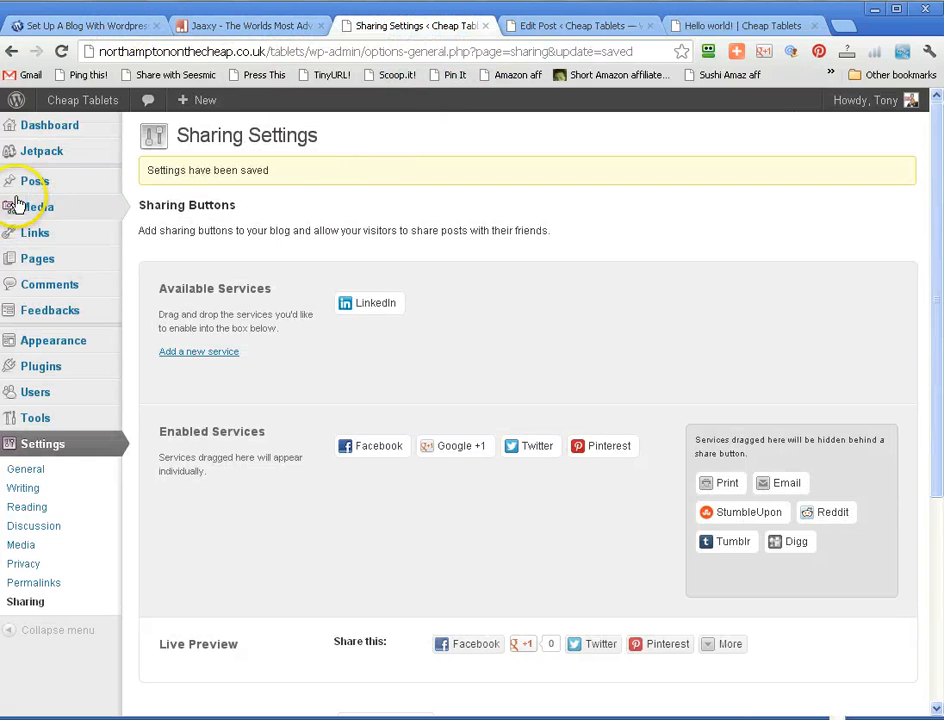
mouse_move(14, 160)
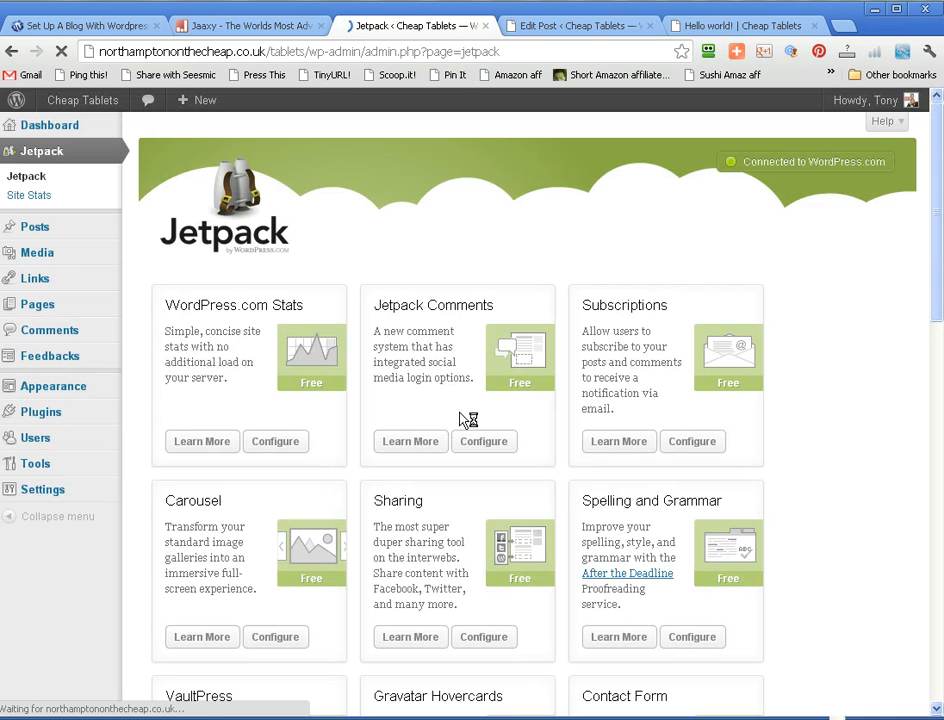
left_click_drag(933, 201, 915, 325)
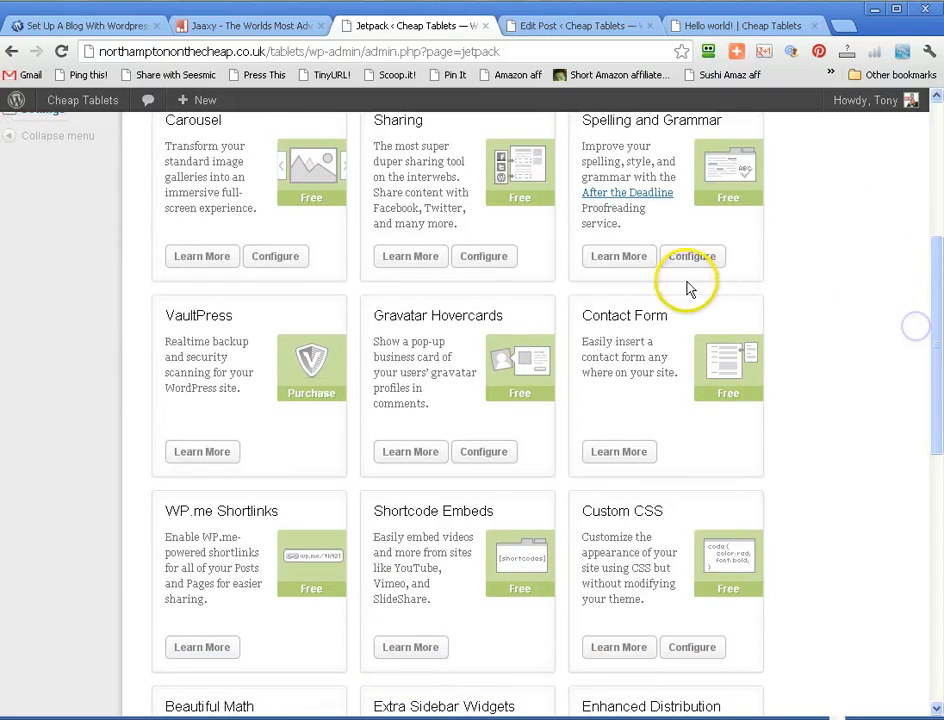
left_click(689, 259)
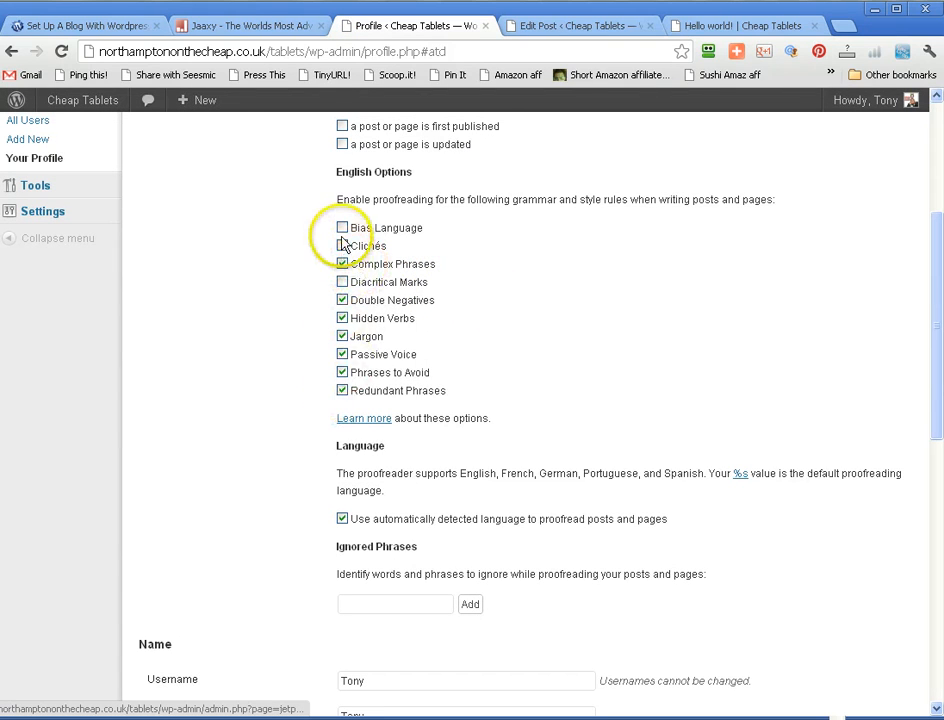
scroll(600, 360, "down", 3)
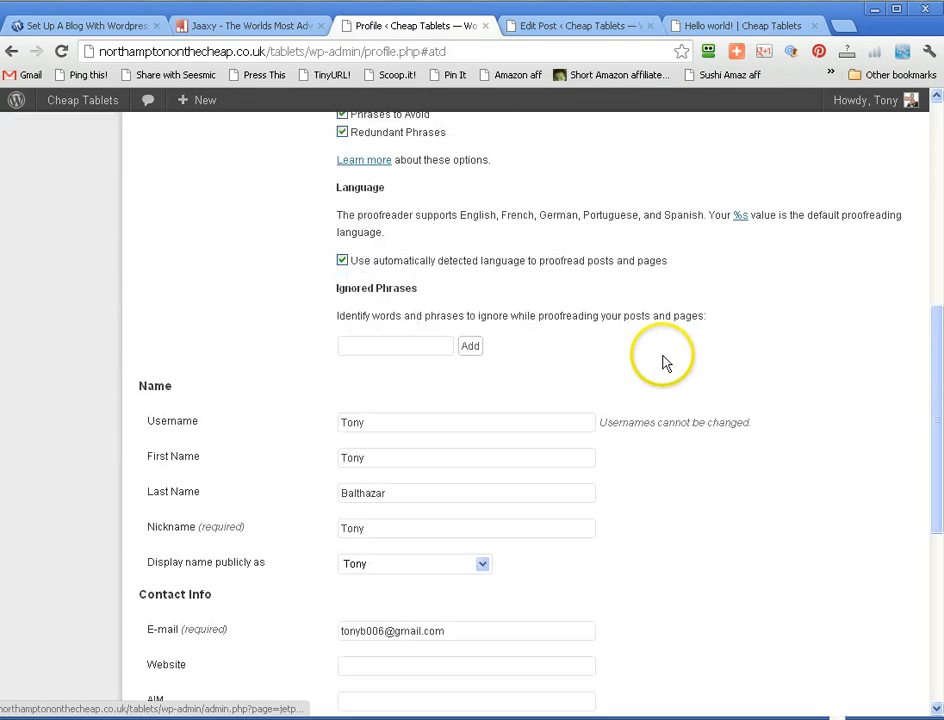
scroll(622, 378, "down", 3)
scroll(626, 375, "up", 10)
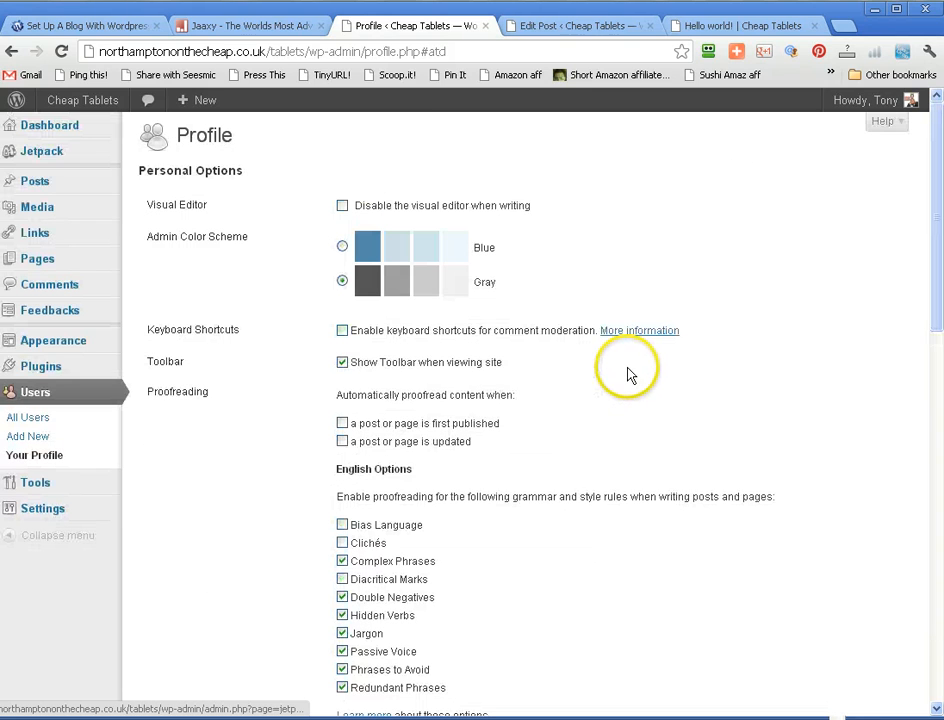
- Open the configuration of Jetpack's Gravatar Hovercards module and preview the hovercard on the Gravatar in Discussion Settings
mouse_move(114, 148)
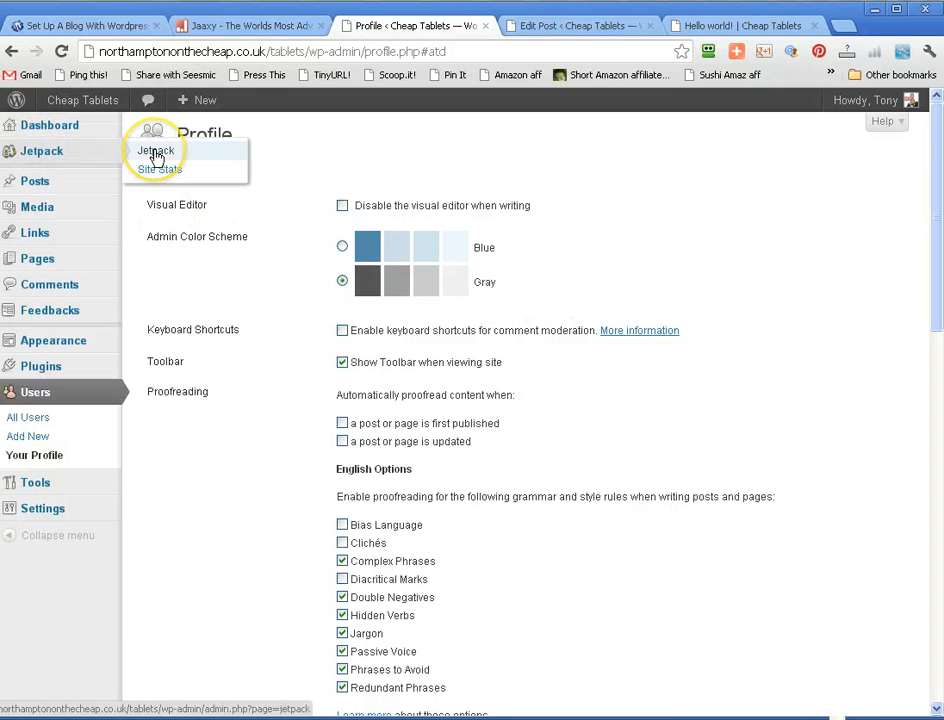
left_click(156, 155)
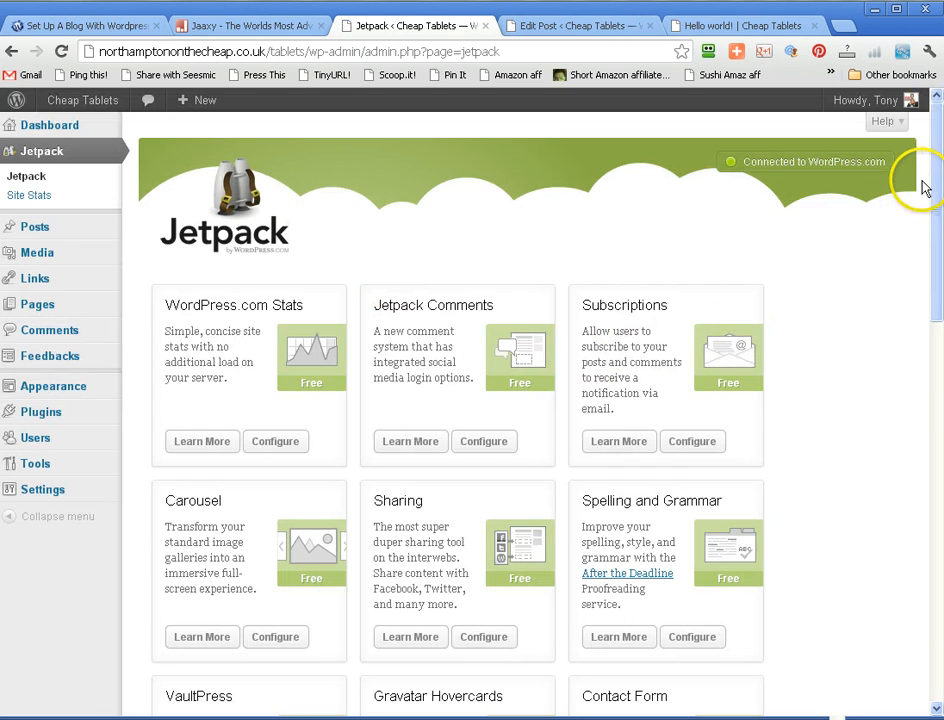
left_click_drag(931, 179, 927, 358)
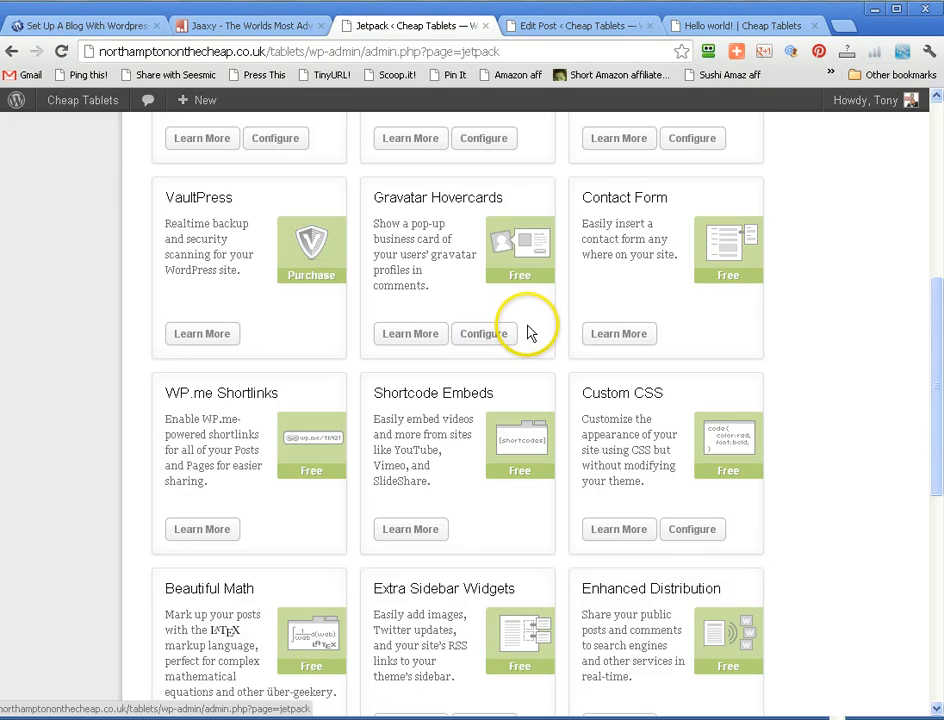
left_click(488, 335)
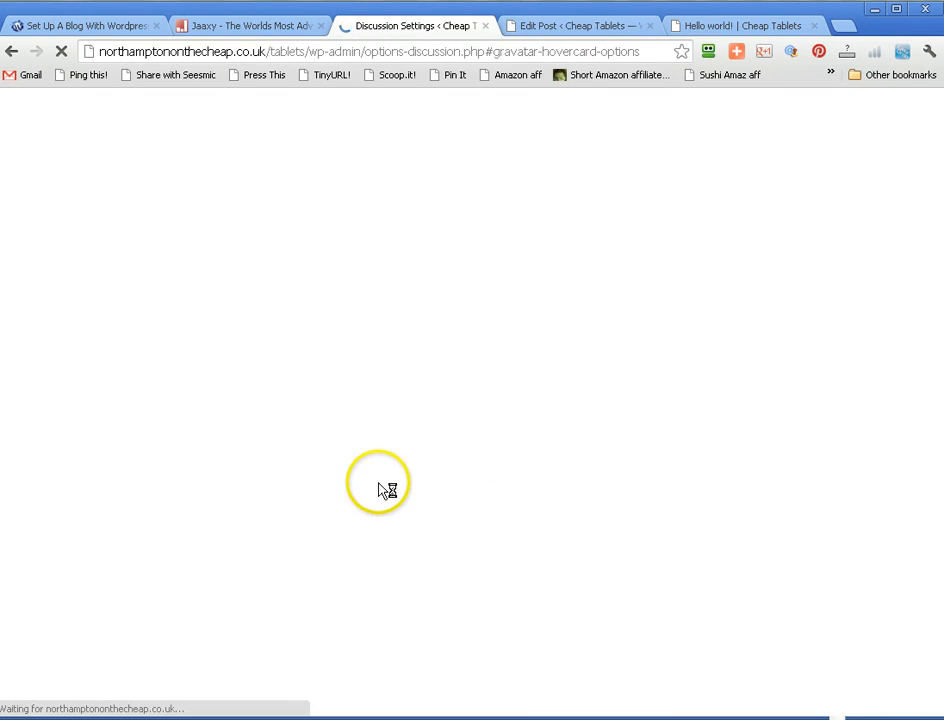
left_click(390, 514)
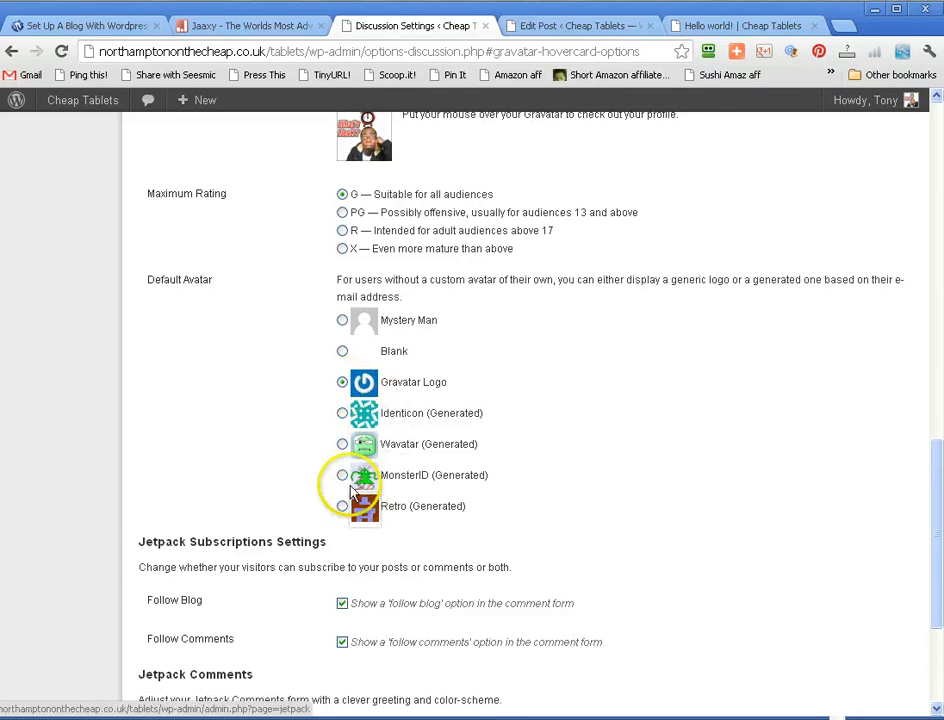
mouse_move(372, 360)
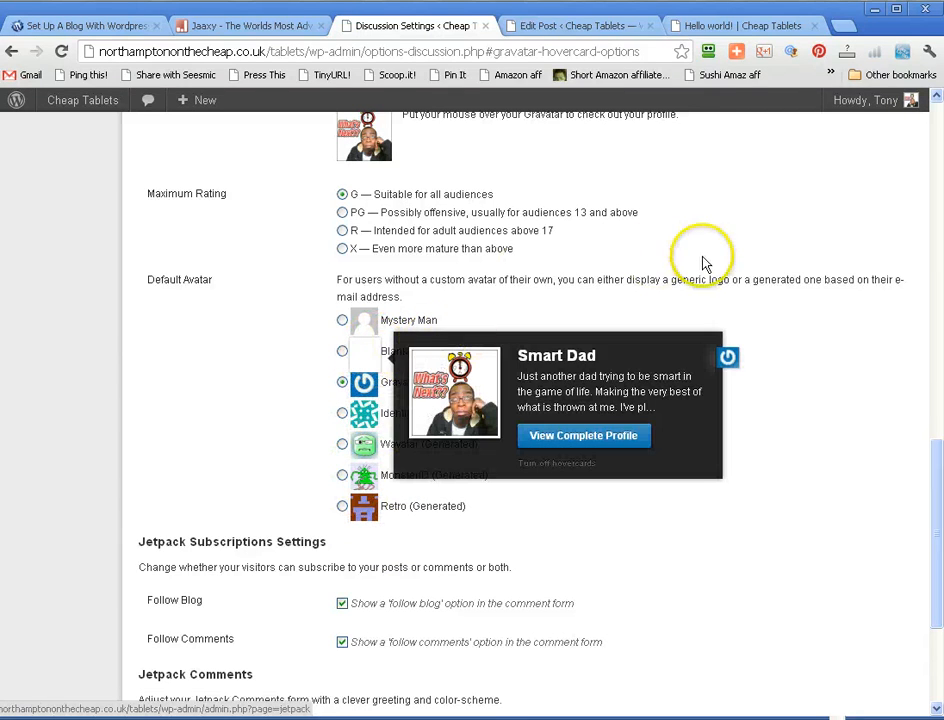
- Return to the Jetpack module overview and open more information about the Contact Form module
scroll(784, 245, "up", 10)
scroll(100, 175, "up", 2)
mouse_move(30, 160)
left_click(145, 156)
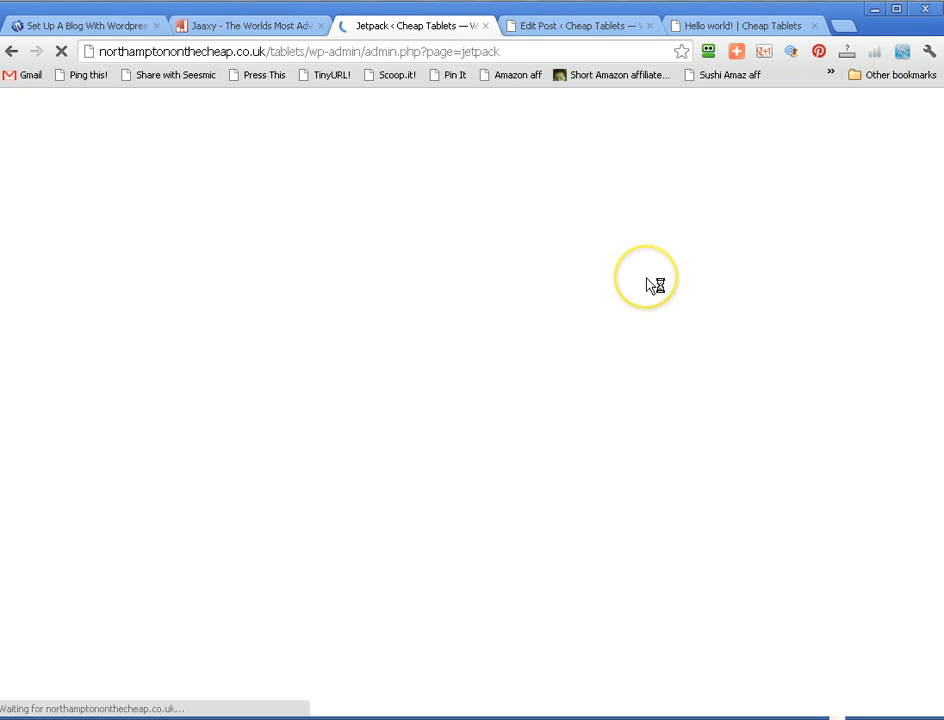
scroll(650, 287, "down", 3)
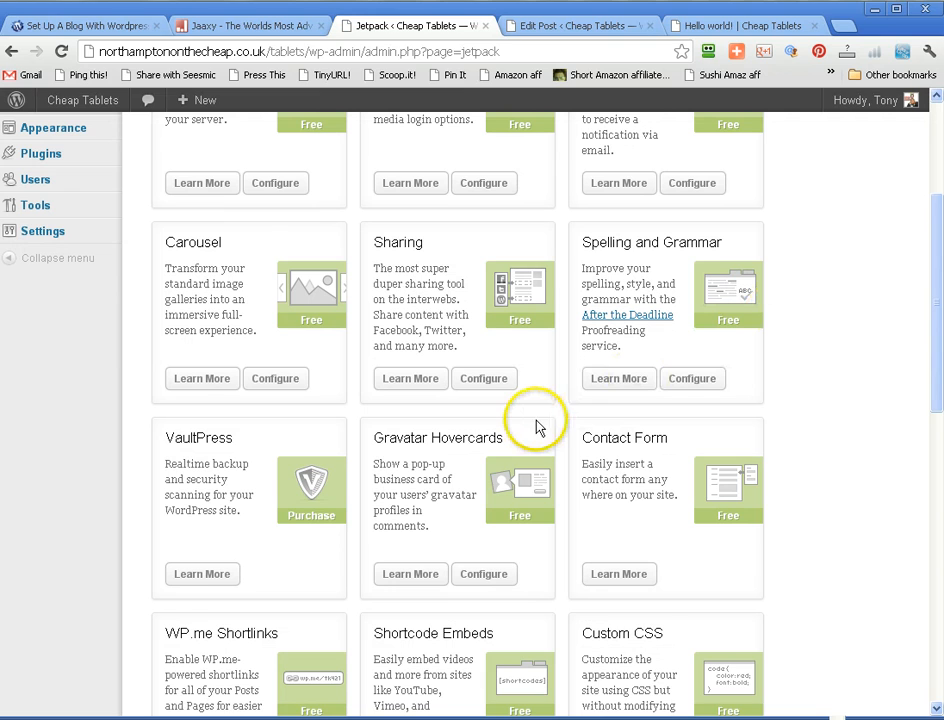
left_click(636, 574)
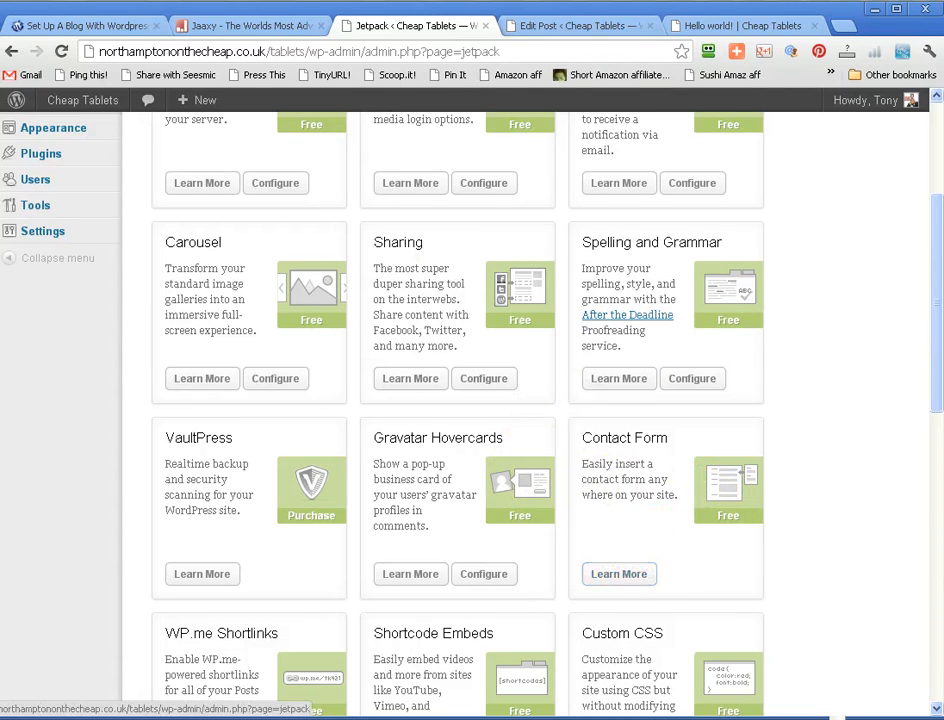
- Switch to the Hello world! post editor and locate the option for adding a custom form
left_click(570, 28)
scroll(396, 168, "up", 4)
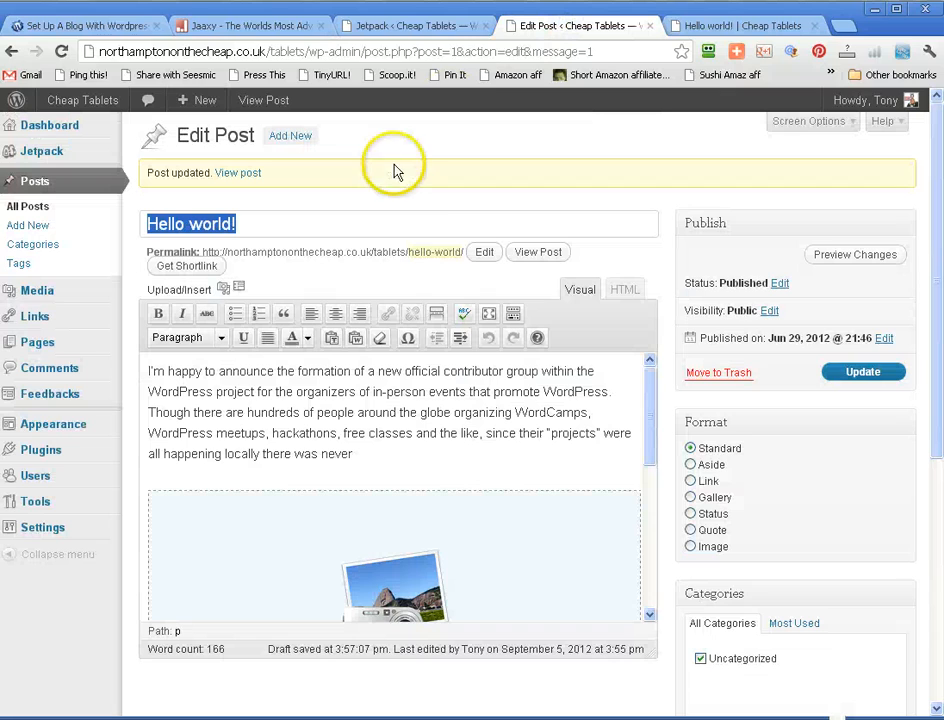
left_click(355, 283)
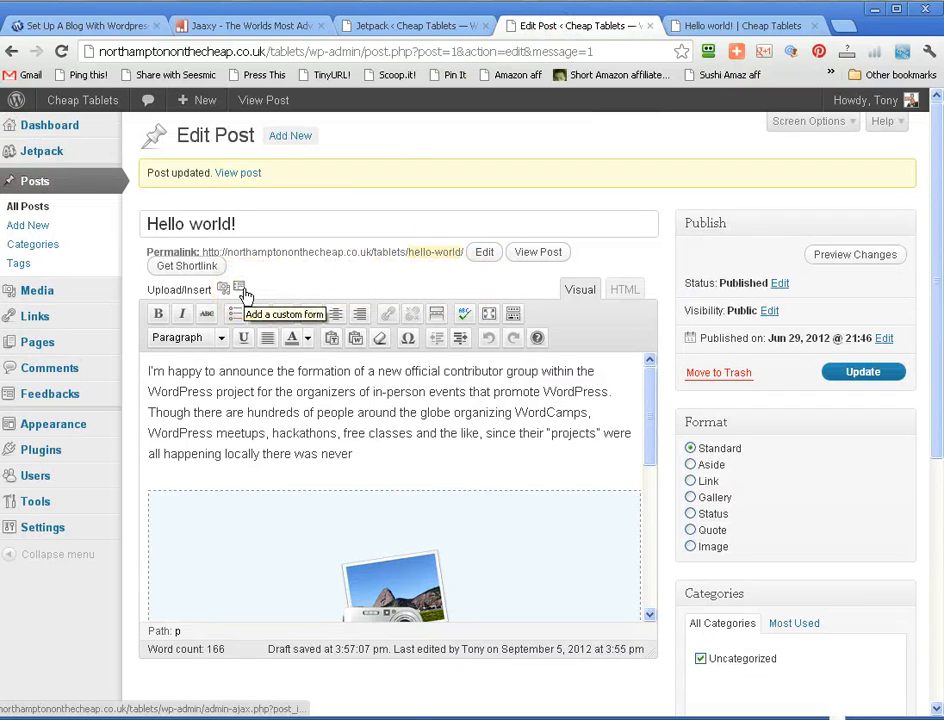
- Insert a blank line after the short "I'm happy to announce" paragraph below the gallery and open the custom form builder
left_click_drag(648, 405, 636, 528)
left_click(618, 440)
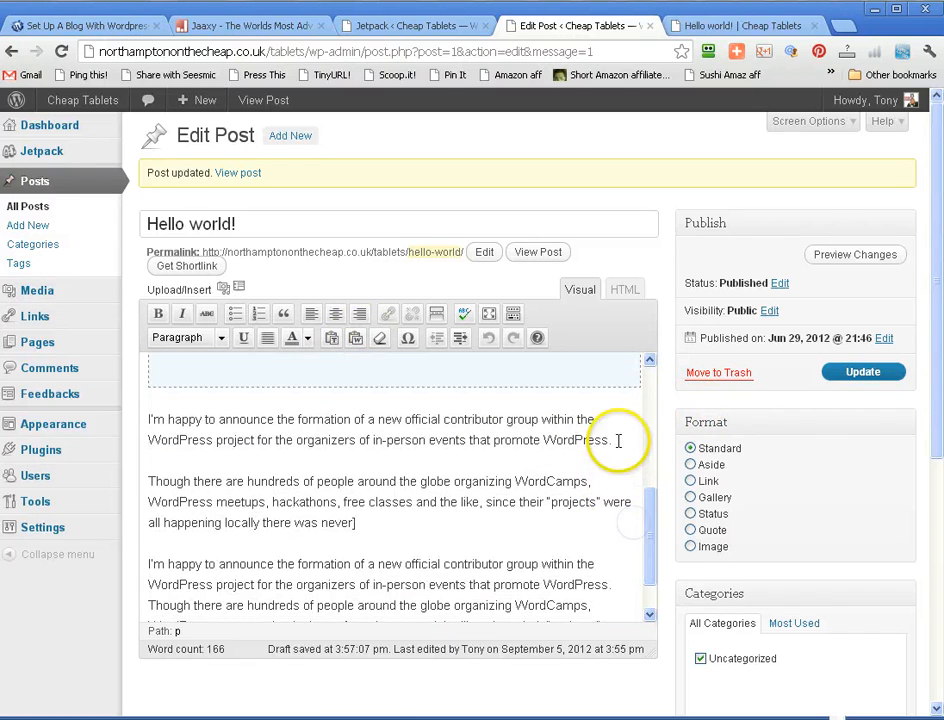
key("Return")
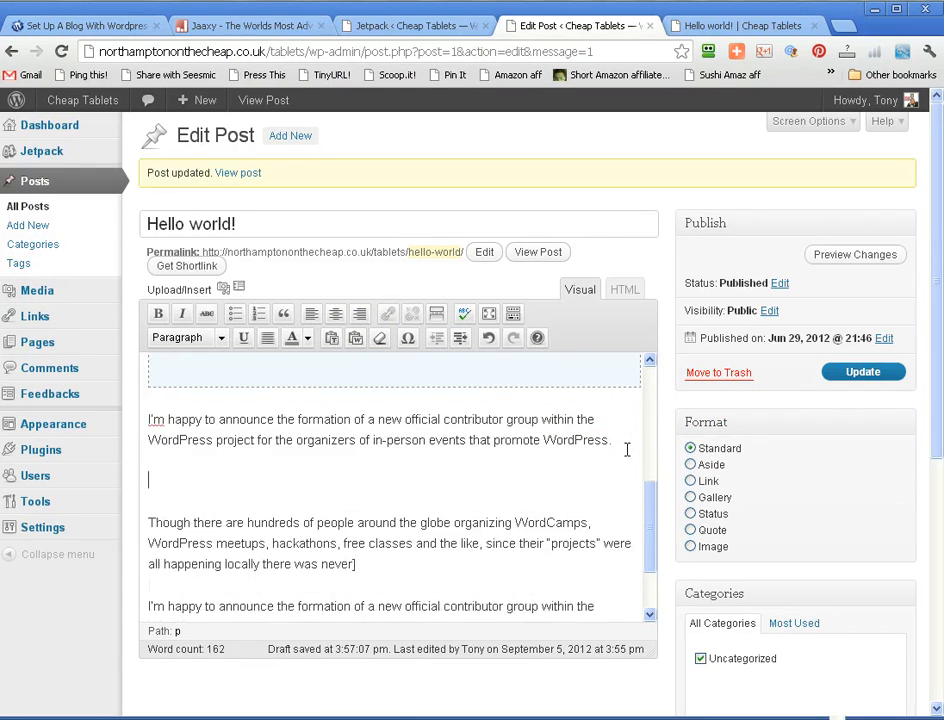
left_click(240, 291)
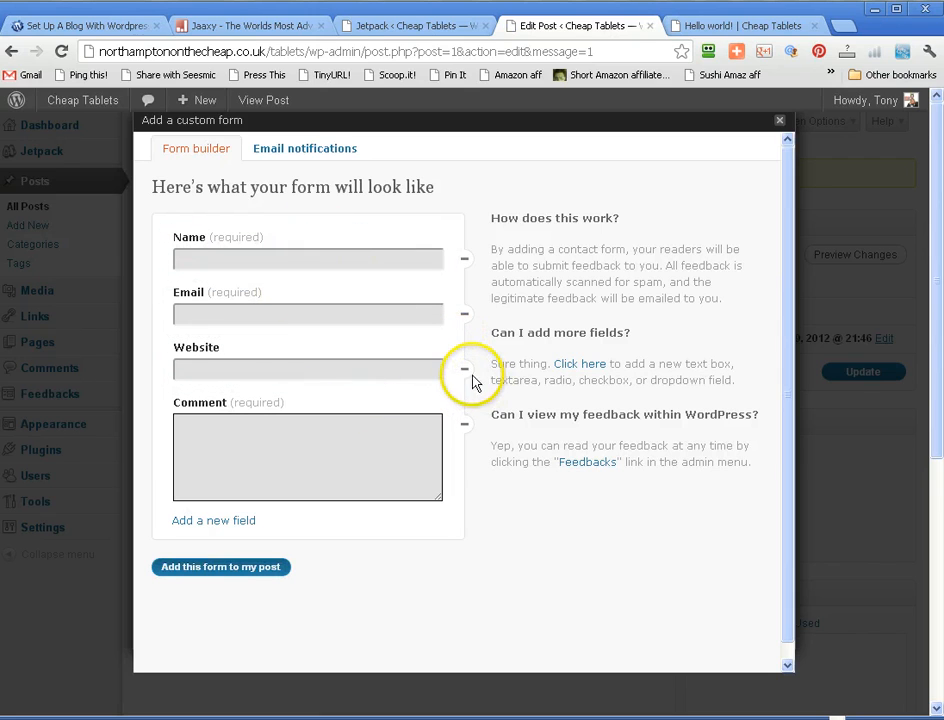
- Replace the form's Website field with a text field labelled "What size shoe?", positioned directly below Name
left_click(464, 373)
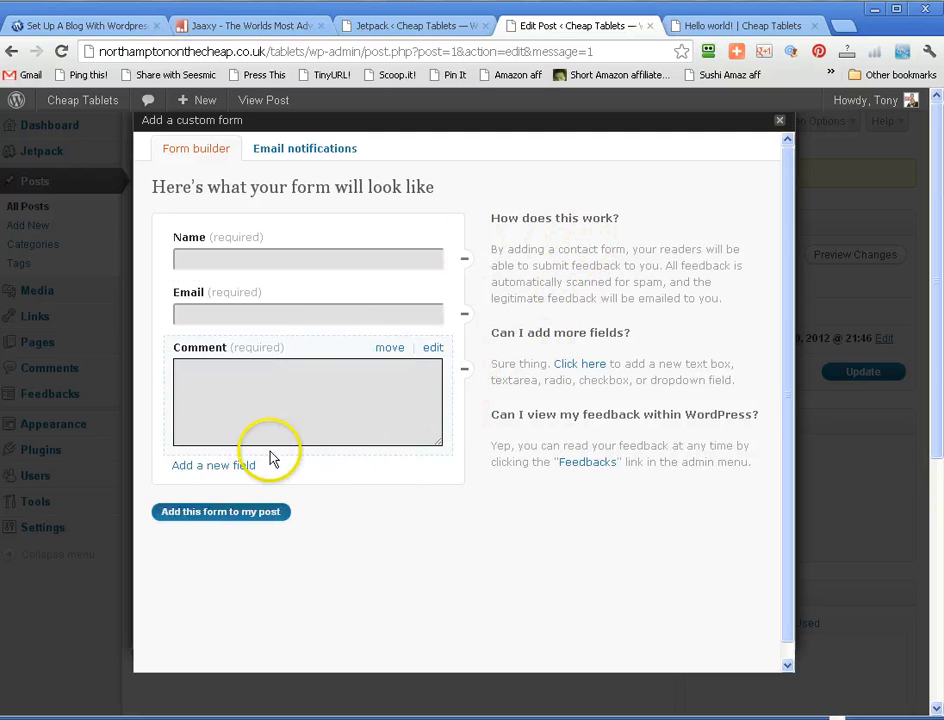
left_click(240, 466)
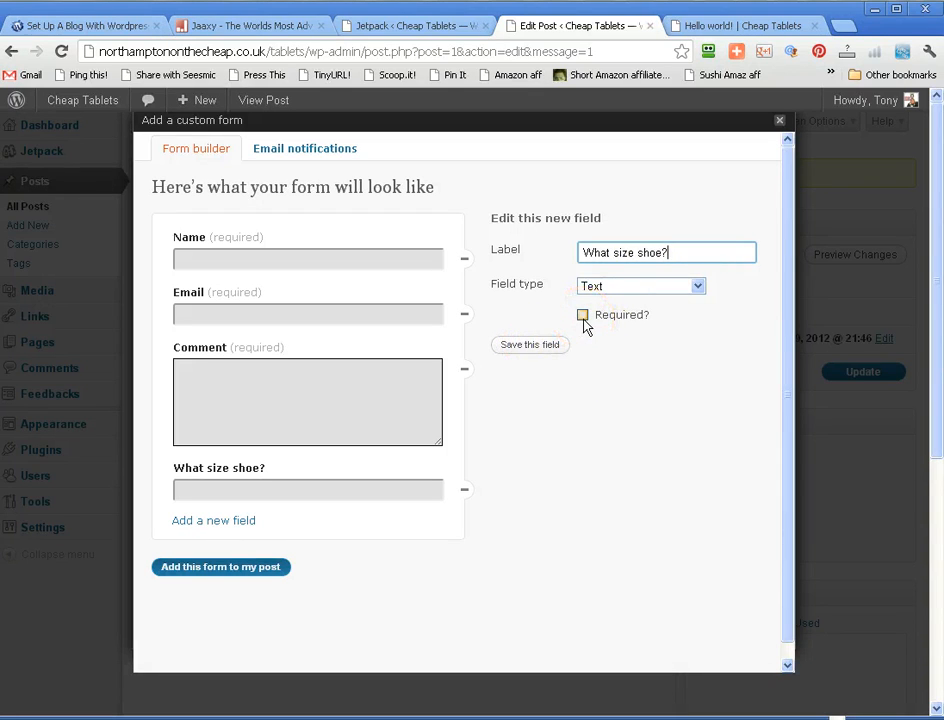
left_click(518, 346)
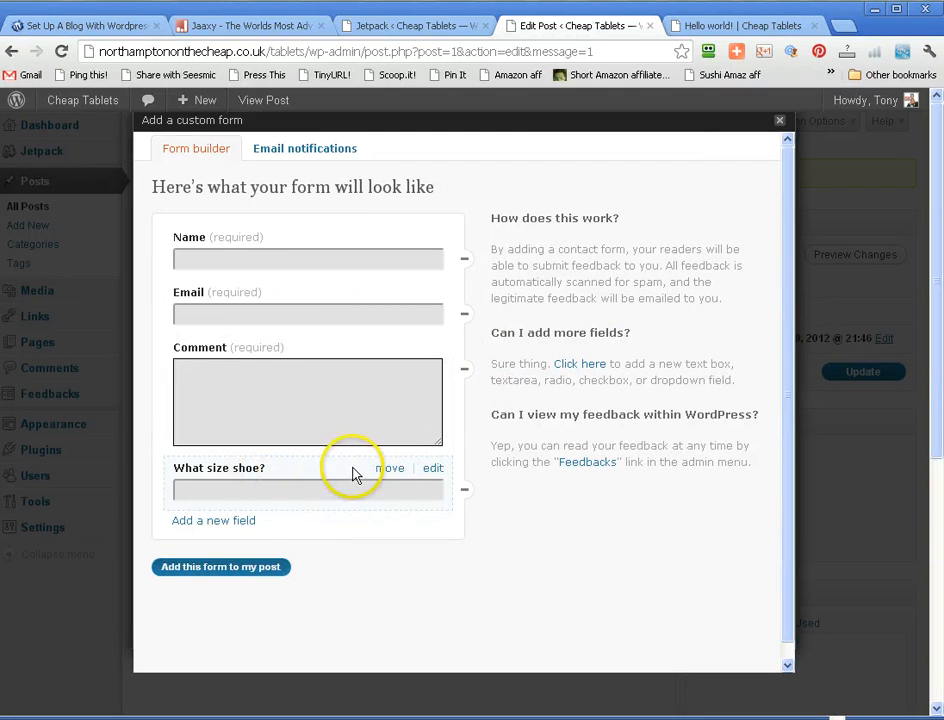
left_click_drag(381, 464, 380, 290)
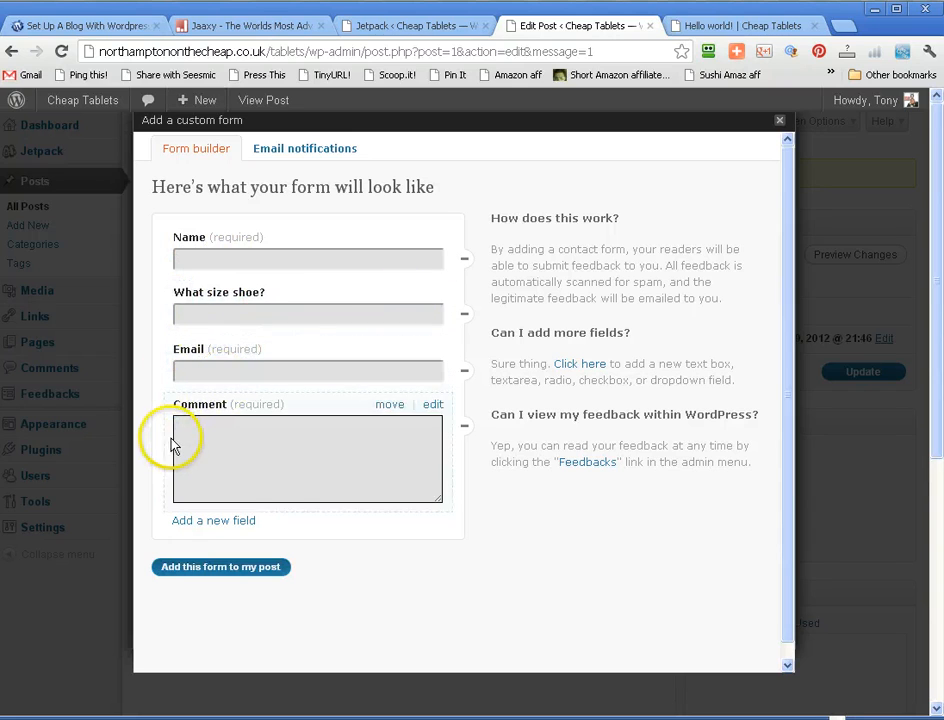
- Add the custom form to the post and update the post
left_click(193, 567)
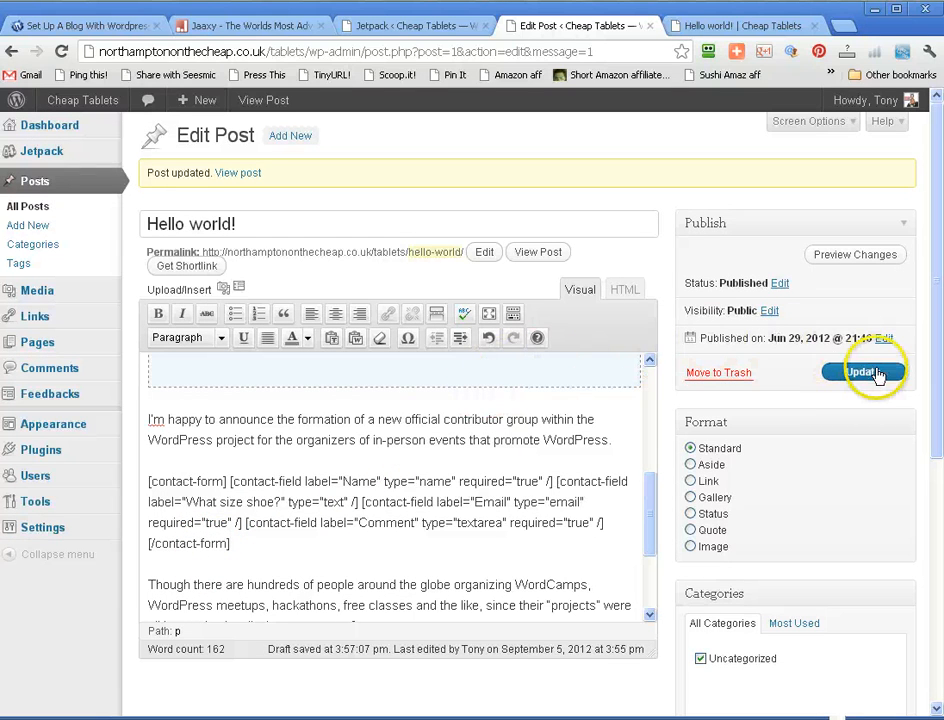
left_click(866, 378)
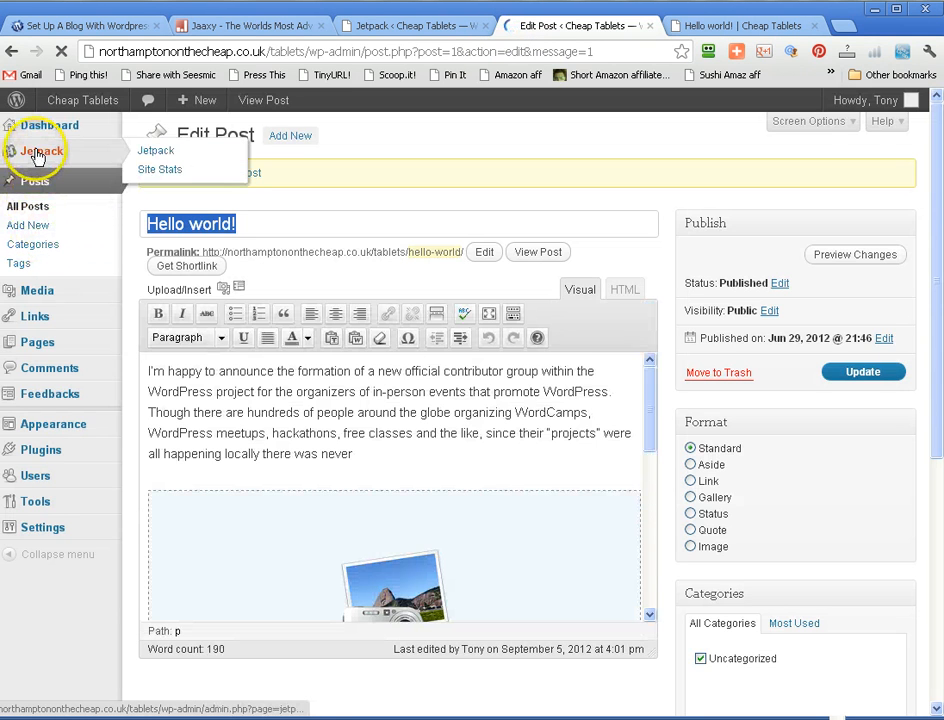
- Return to the Jetpack module overview and look at the modules listed after Contact Form, such as WP.me Shortlinks
left_click(37, 155)
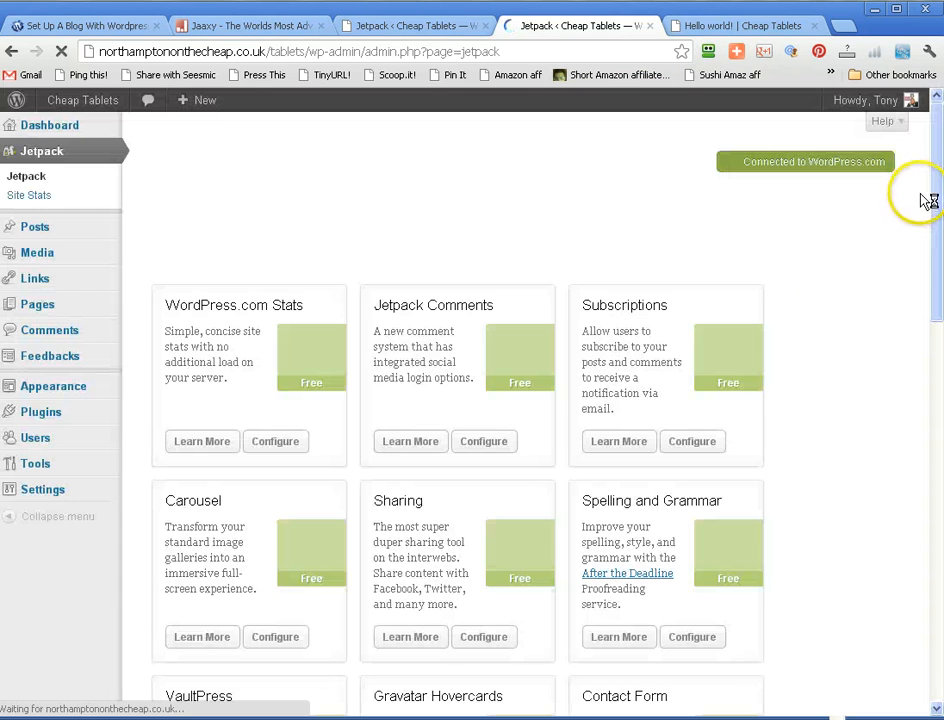
left_click_drag(936, 193, 940, 371)
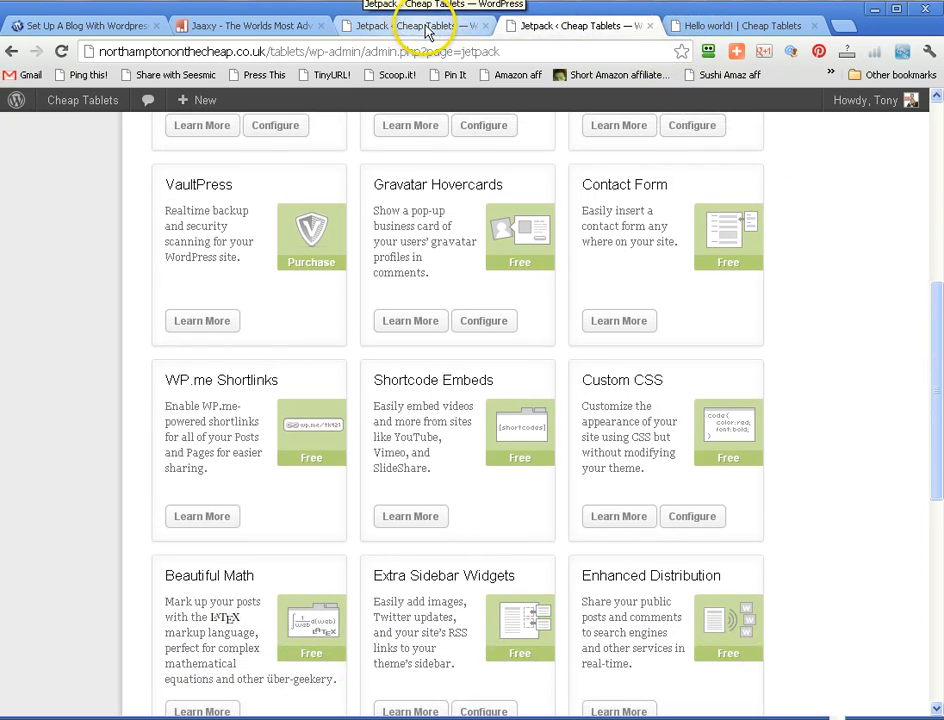
left_click(426, 31)
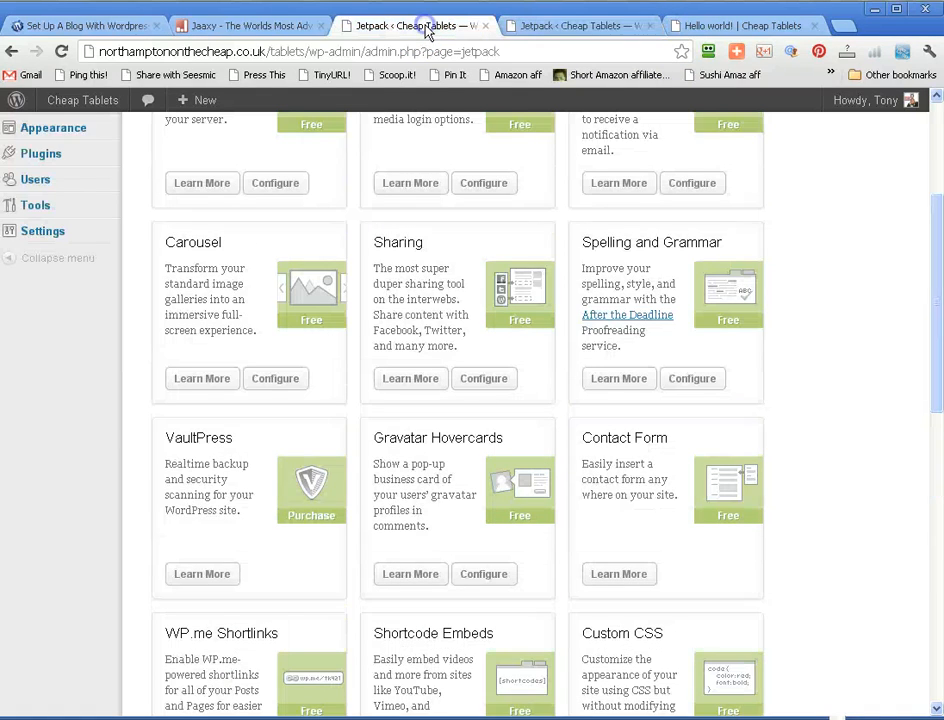
left_click(538, 26)
left_click(432, 30)
left_click(566, 30)
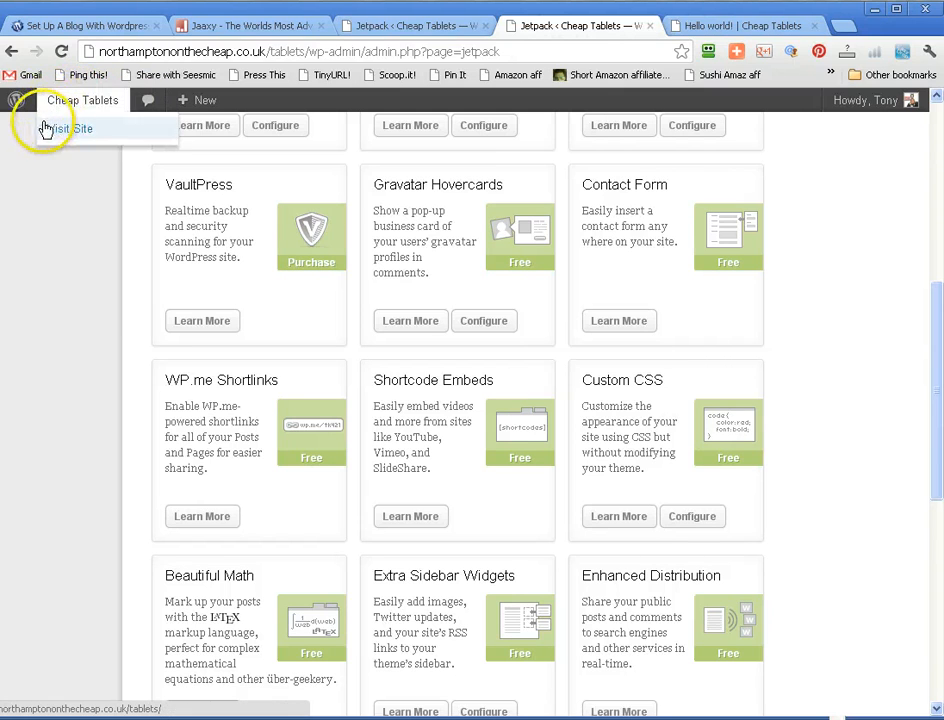
- Go through the site's dashboard to the list of all posts and open the Hello world! post for editing
left_click(55, 129)
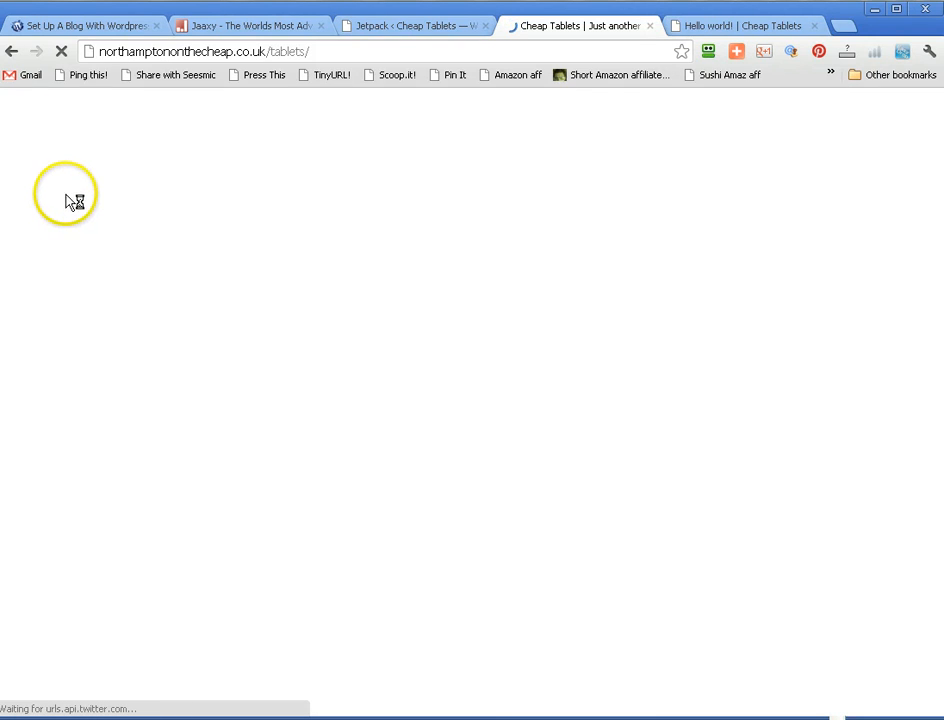
mouse_move(80, 100)
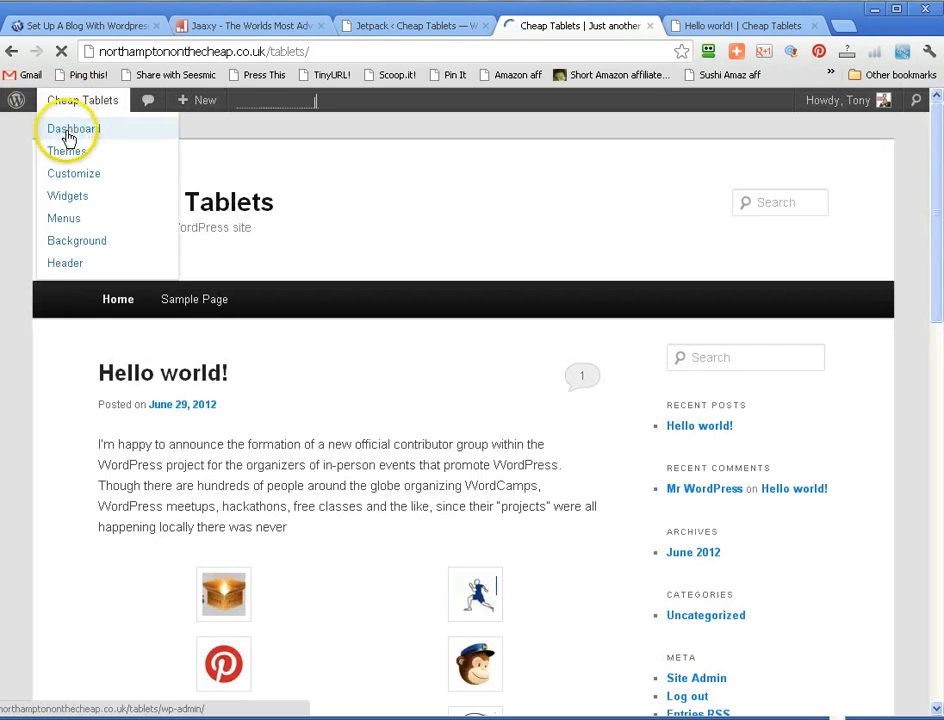
left_click(68, 133)
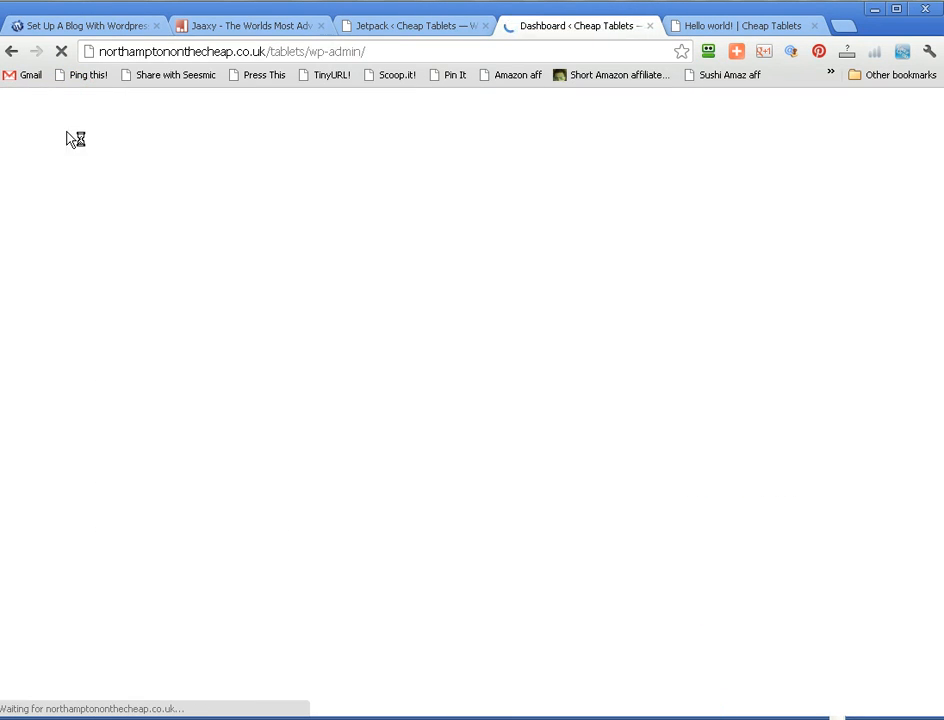
mouse_move(35, 230)
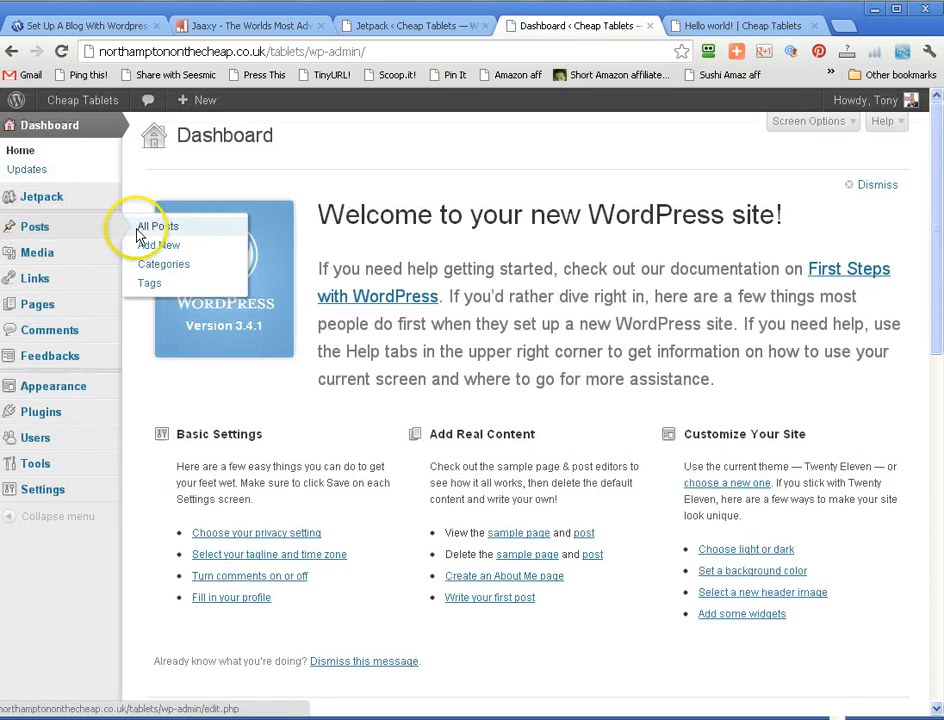
left_click(163, 229)
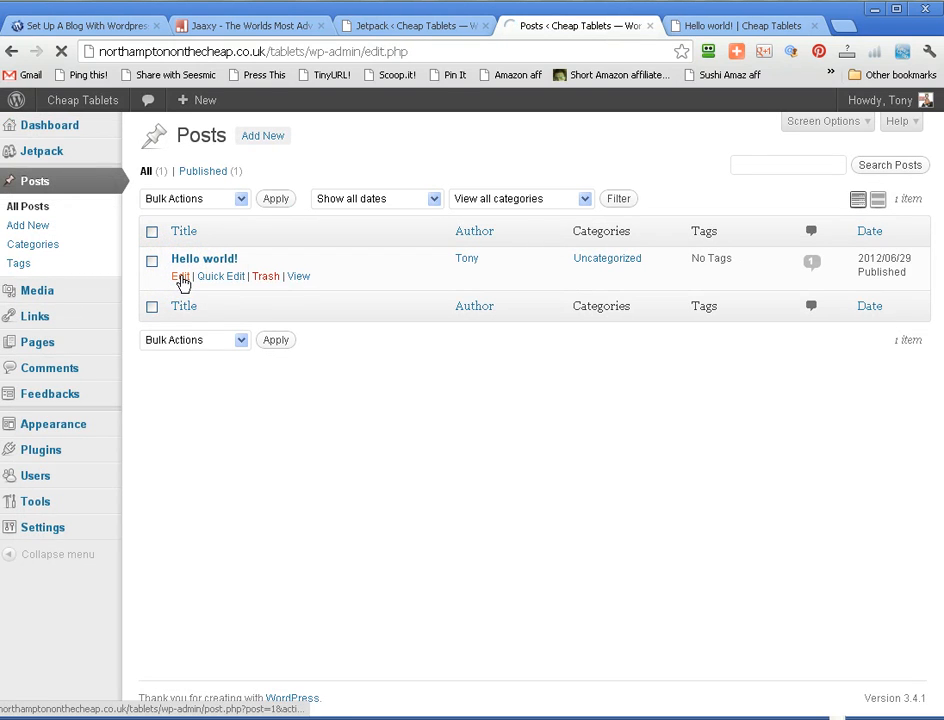
left_click(181, 278)
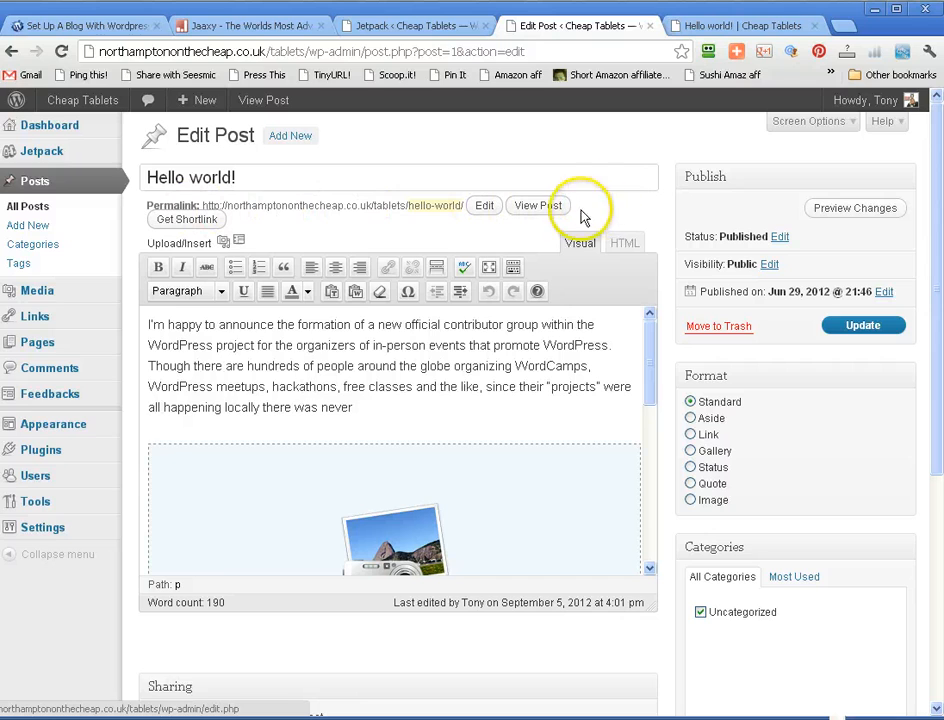
- Collapse the admin menu, then display the Hello world! post's shortlink and dismiss it
left_click(30, 556)
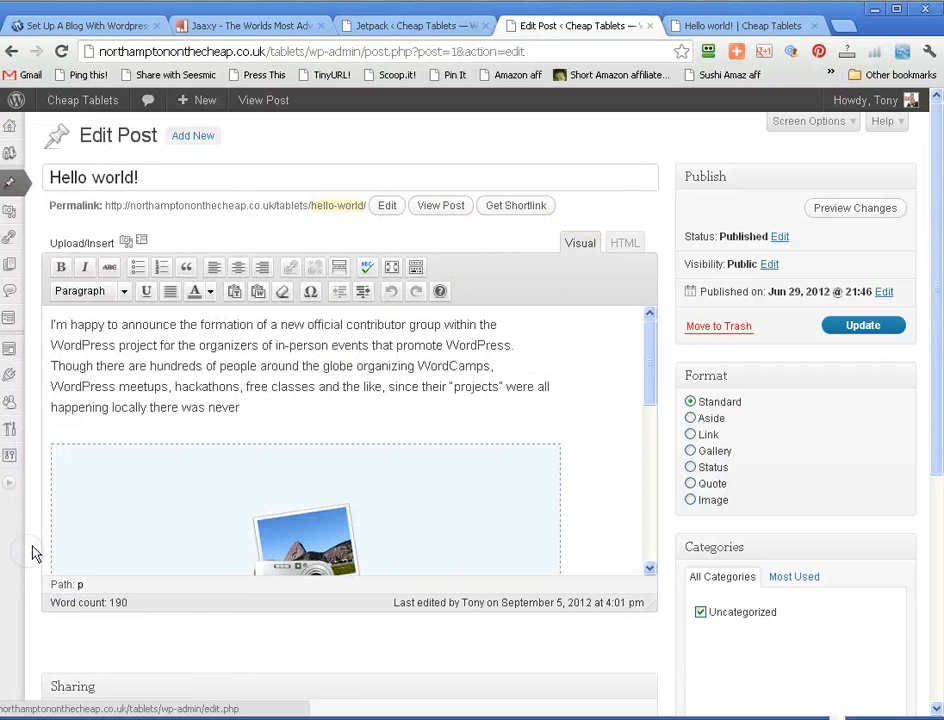
left_click(501, 212)
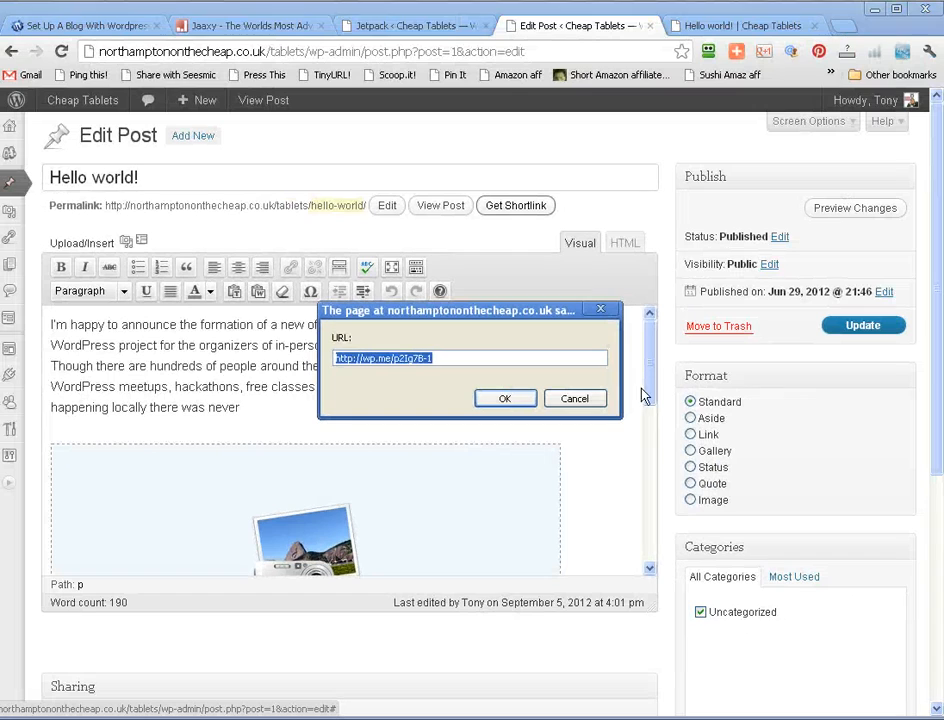
left_click(570, 399)
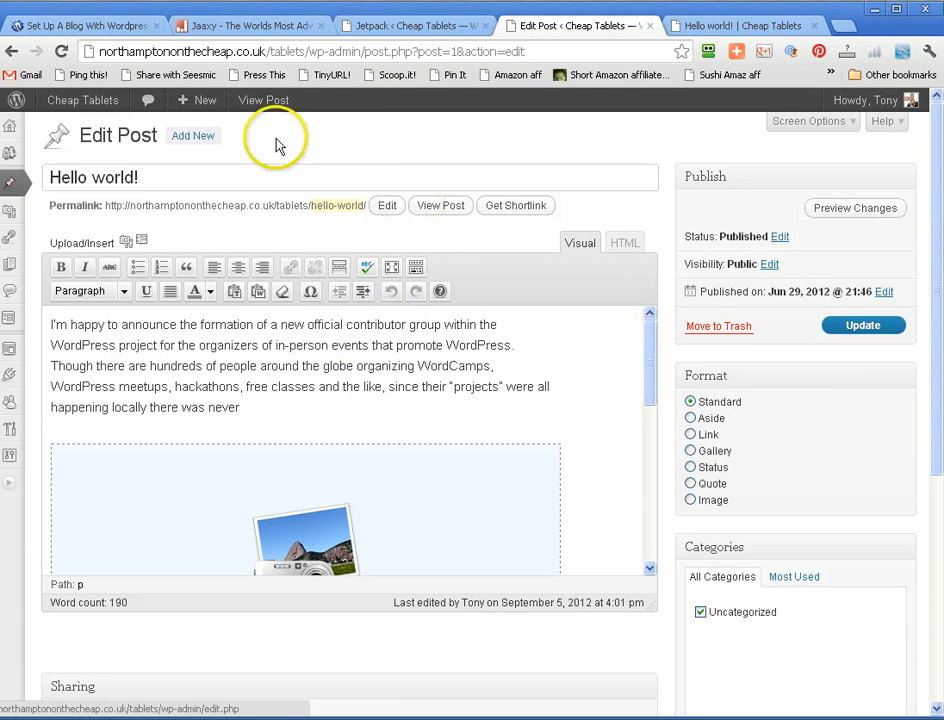
left_click(400, 24)
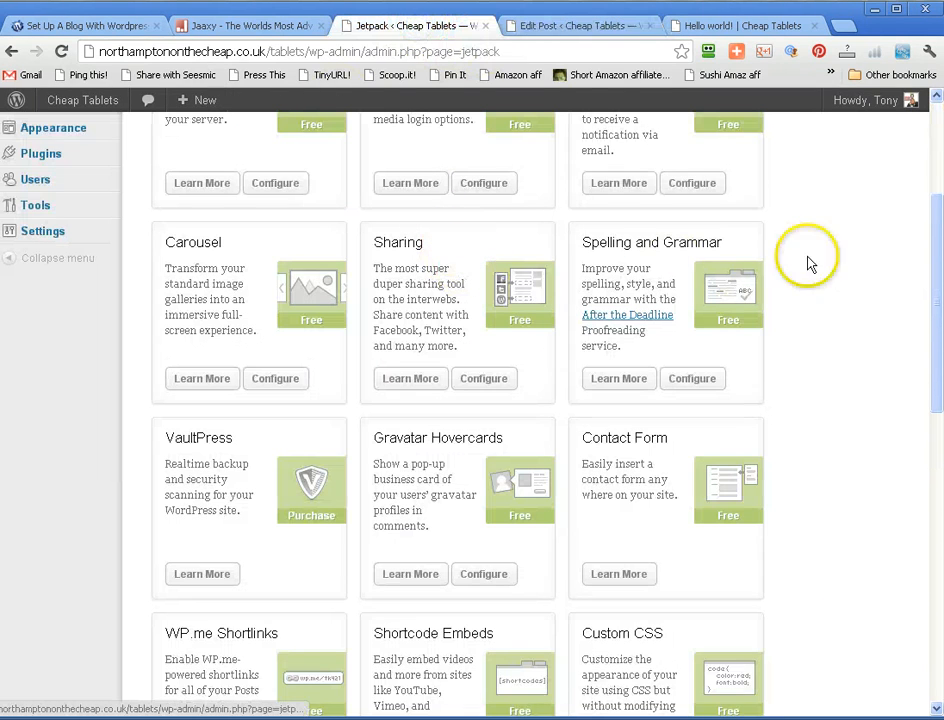
left_click_drag(936, 217, 936, 362)
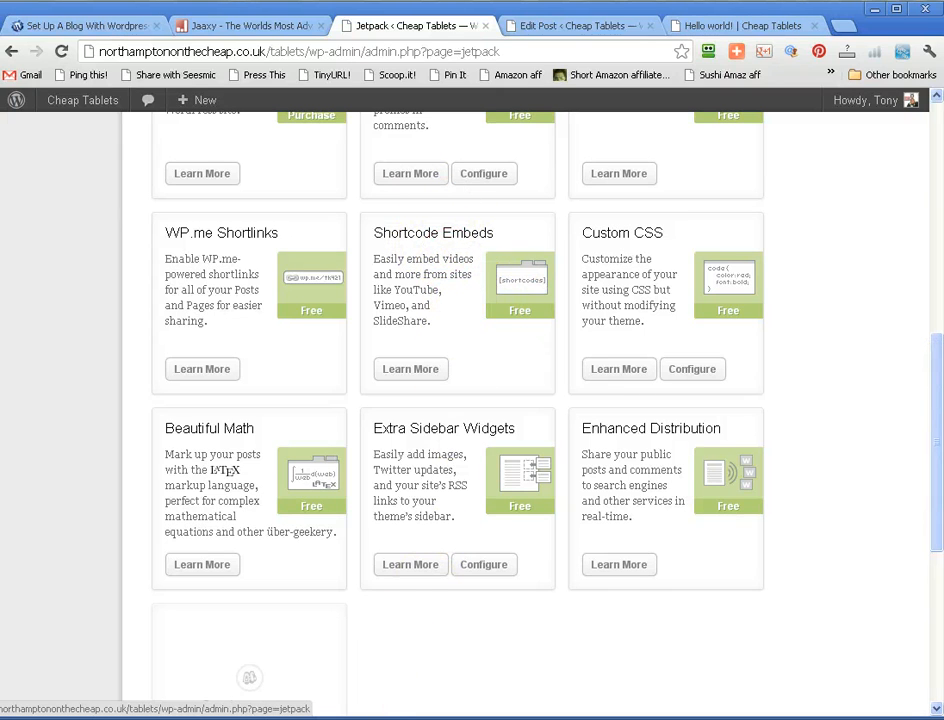
key("alt+Tab")
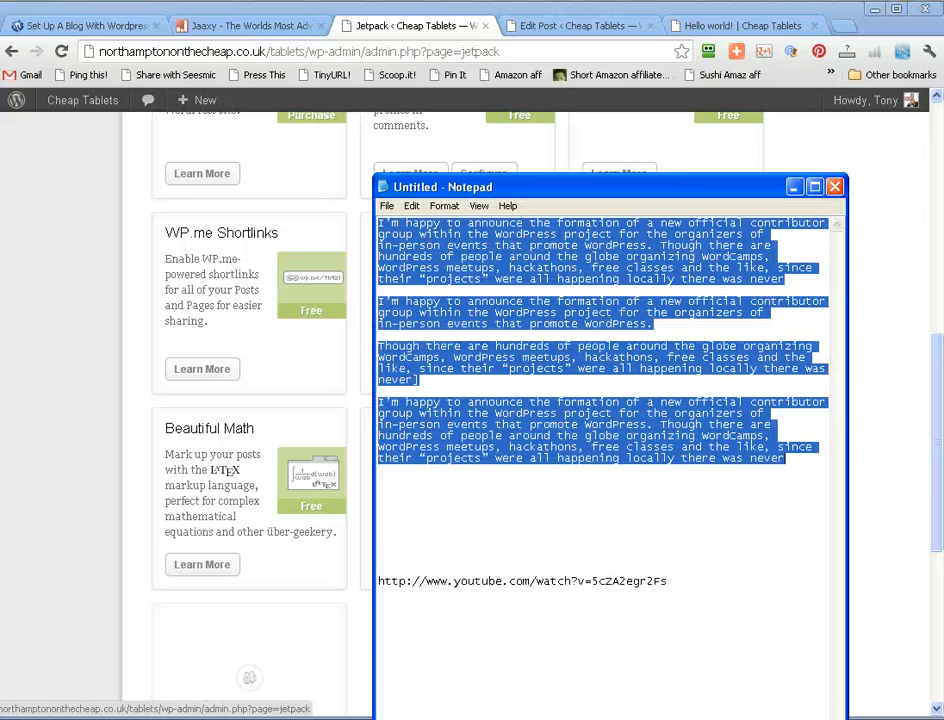
left_click_drag(676, 590, 594, 590)
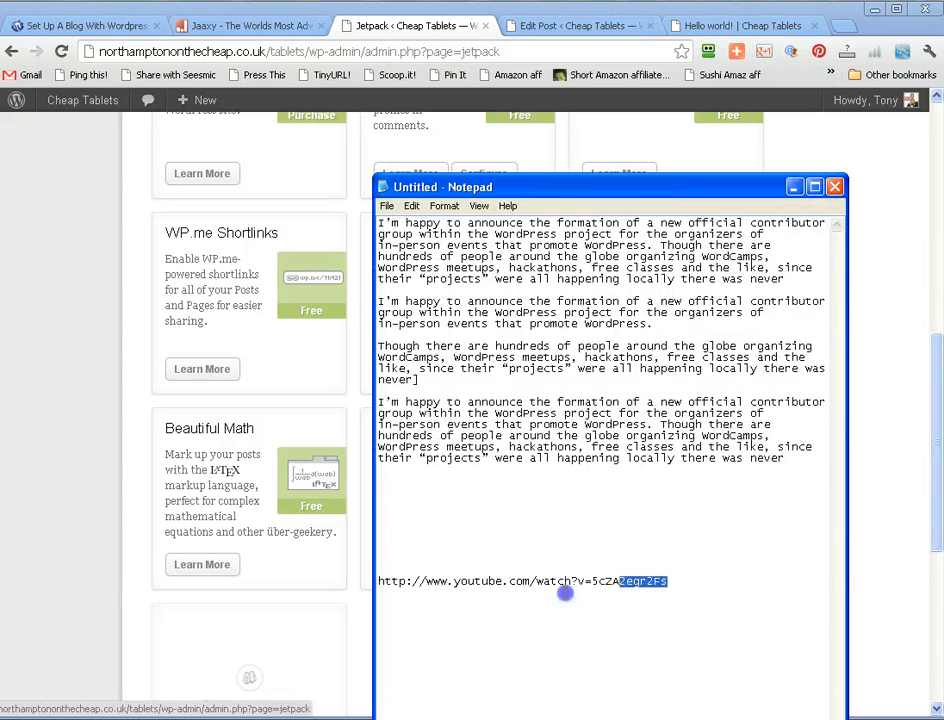
right_click(383, 580)
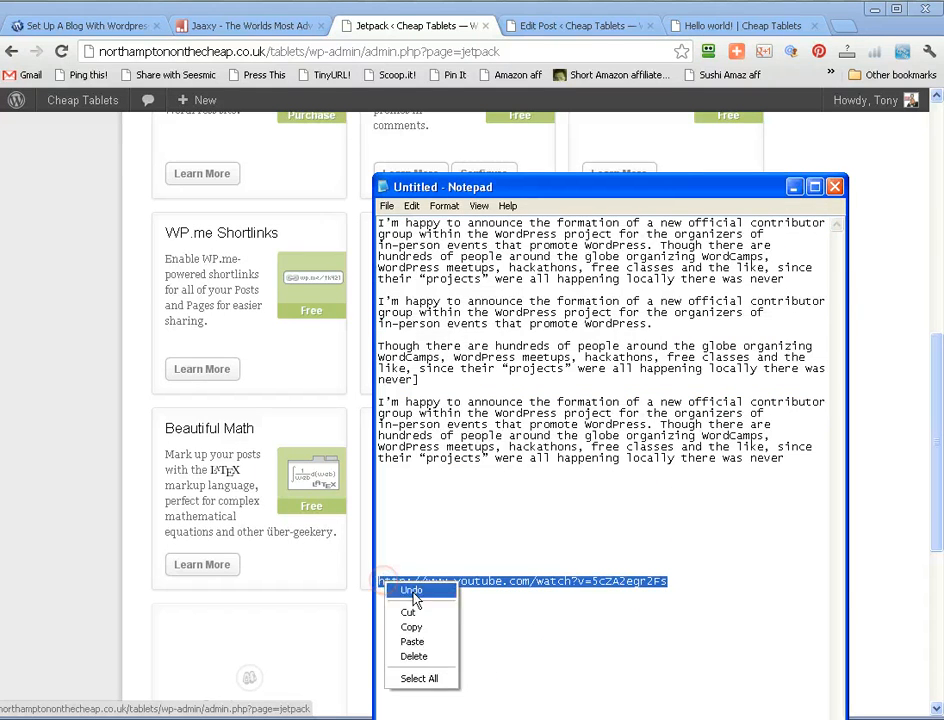
left_click(418, 623)
- Switch back to the Jetpack overview in the browser and open more information about the Shortcode Embeds module
left_click(323, 650)
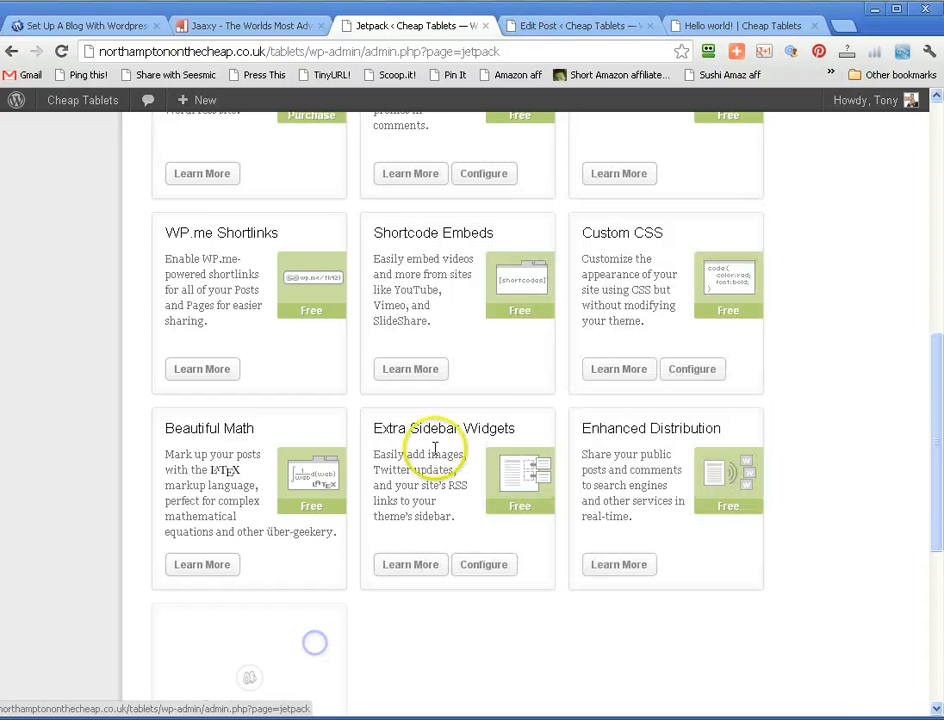
left_click(406, 376)
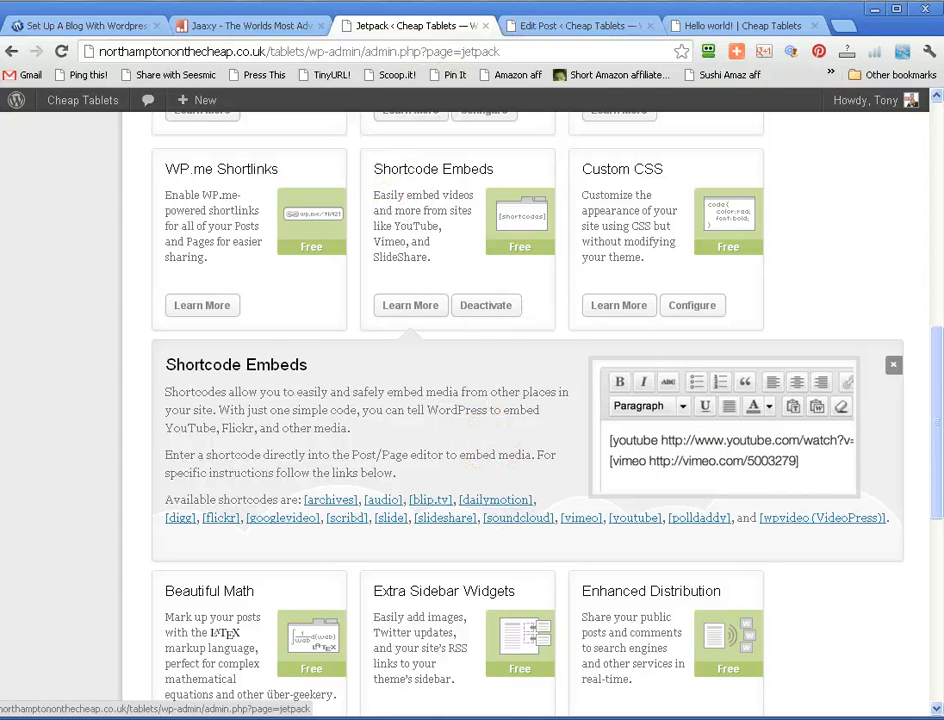
- Paste the copied YouTube URL on its own line after the "Though there are hundreds" paragraph in the Hello world! post
left_click(565, 28)
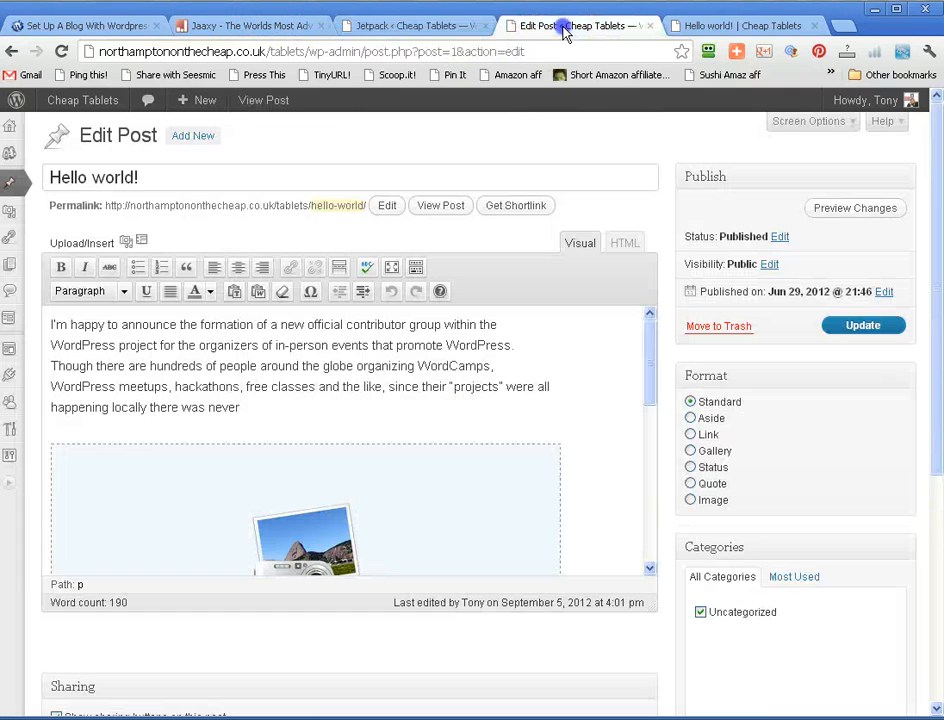
left_click_drag(650, 362, 651, 493)
left_click(533, 422)
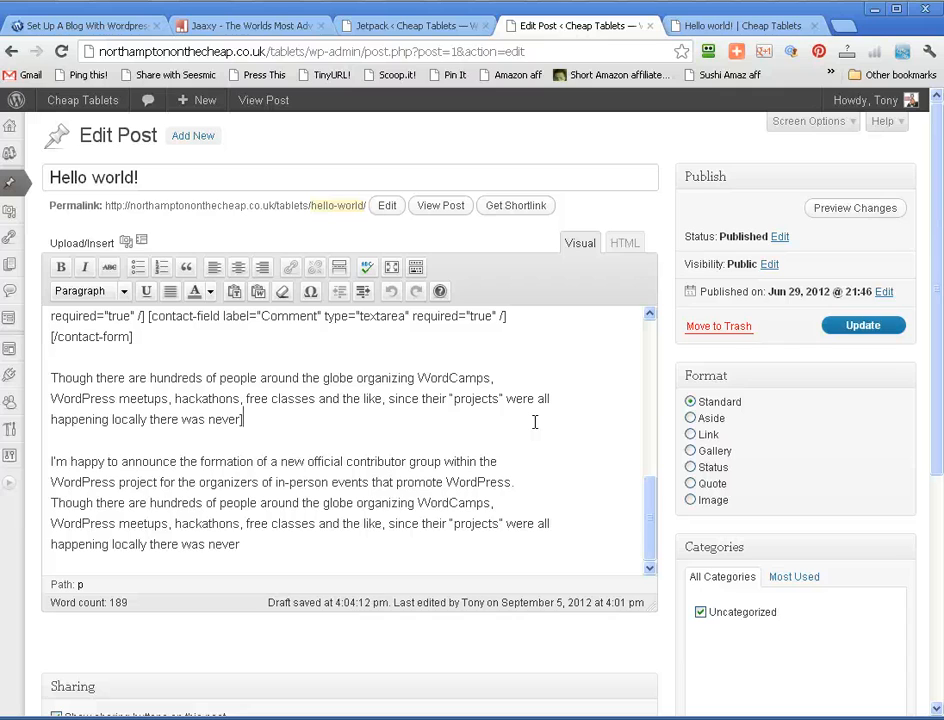
key("Return")
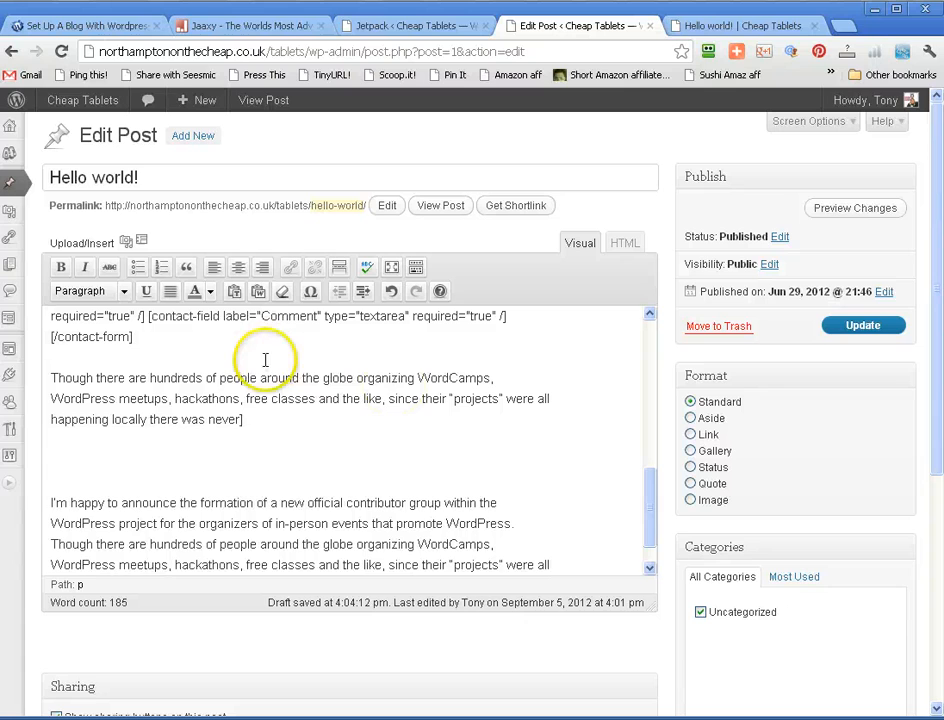
key("ctrl+v")
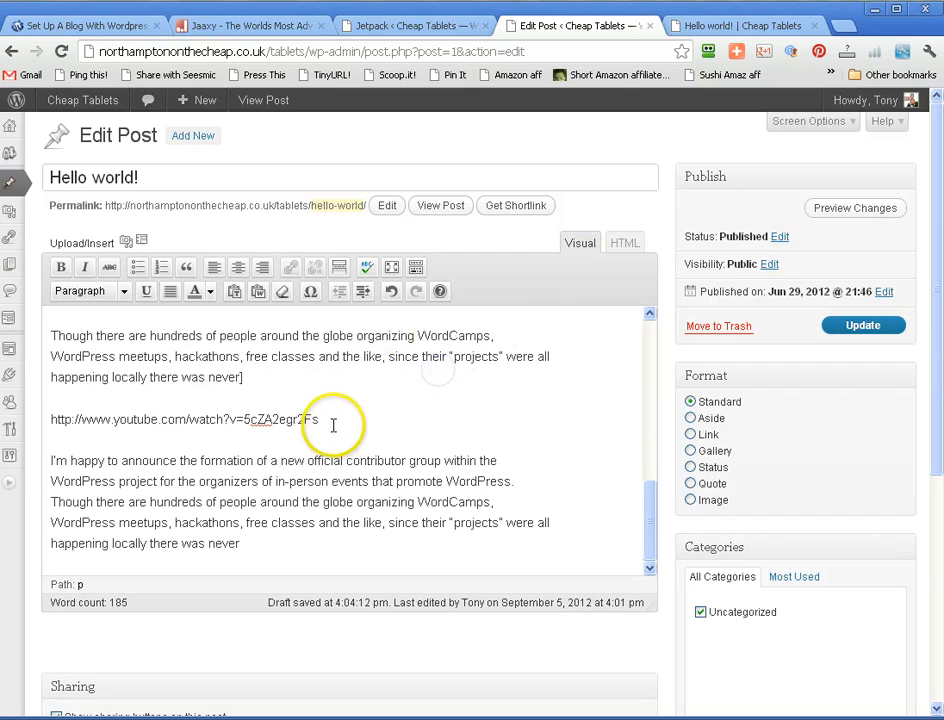
- Delete the stray closing bracket above the YouTube URL, update the post and switch to the published Hello world! page
left_click(224, 397)
left_click(256, 373)
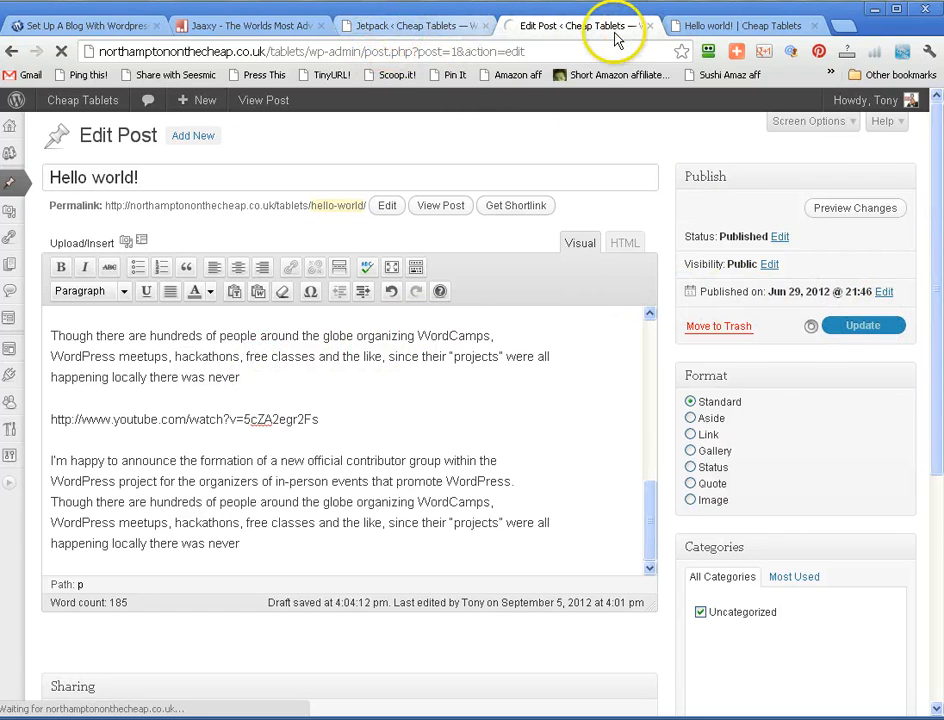
left_click(727, 30)
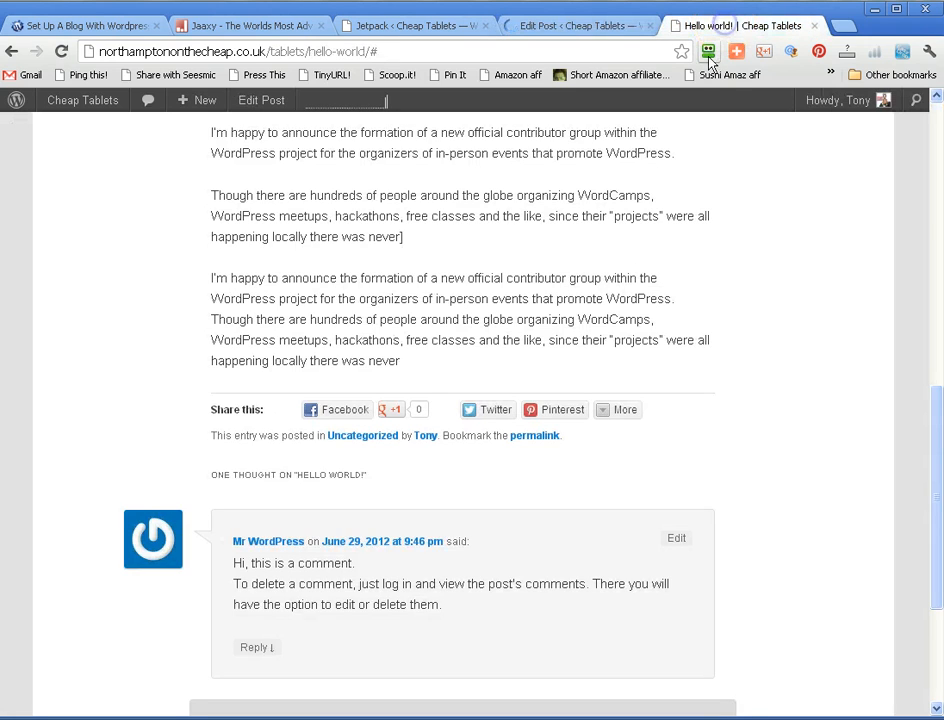
- Reload the published Hello world! page and check the post content below the image gallery for the embedded video
key("F5")
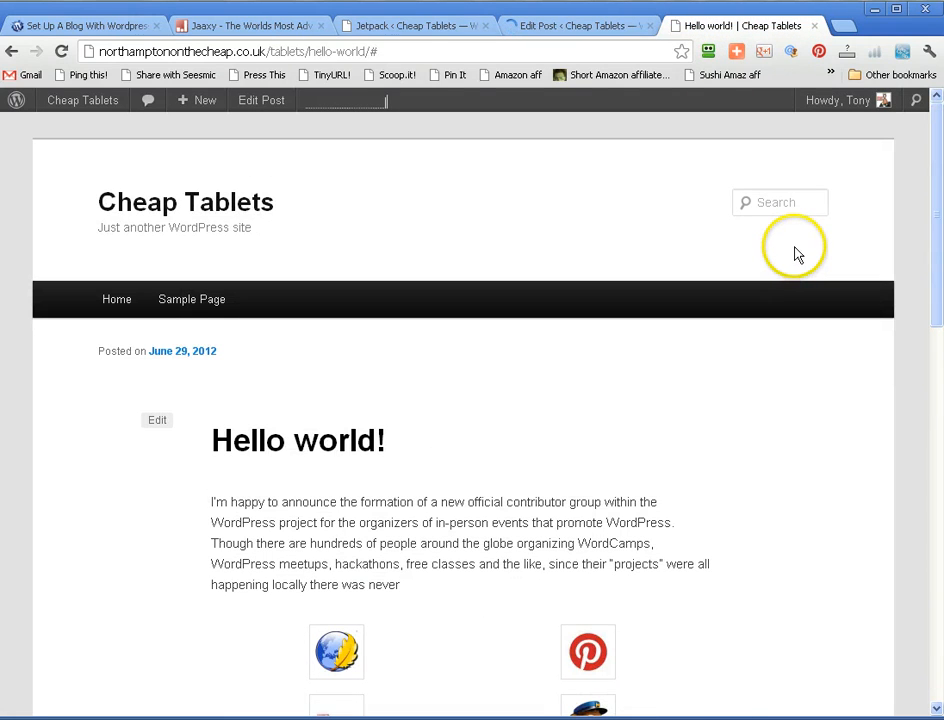
scroll(795, 247, "down", 8)
scroll(796, 248, "up", 8)
scroll(796, 248, "down", 3)
scroll(797, 254, "down", 3)
scroll(797, 255, "up", 3)
left_click(562, 355)
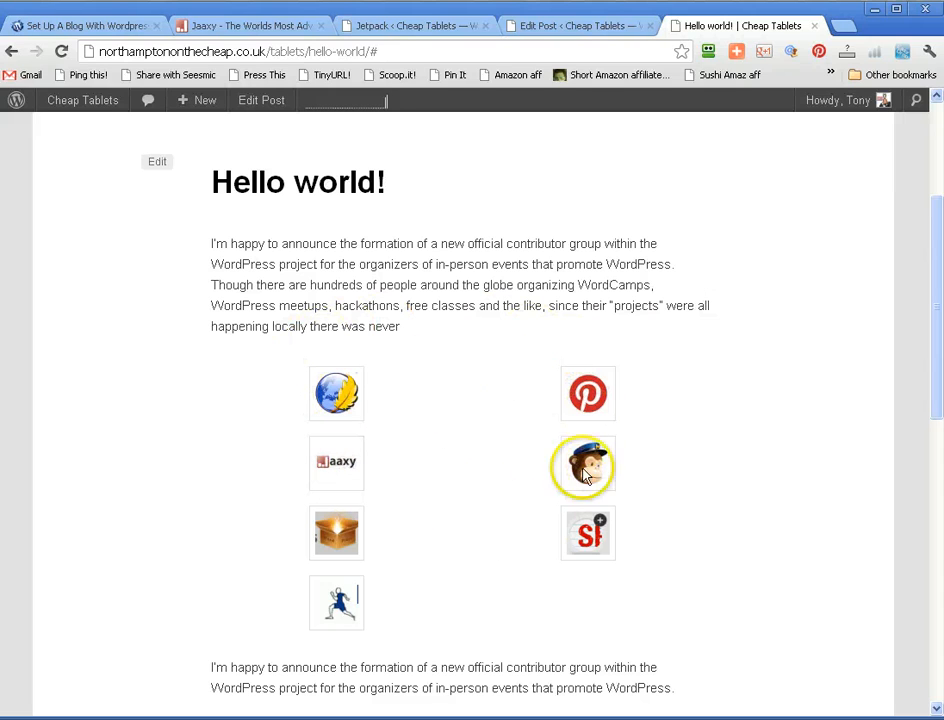
left_click_drag(936, 238, 936, 286)
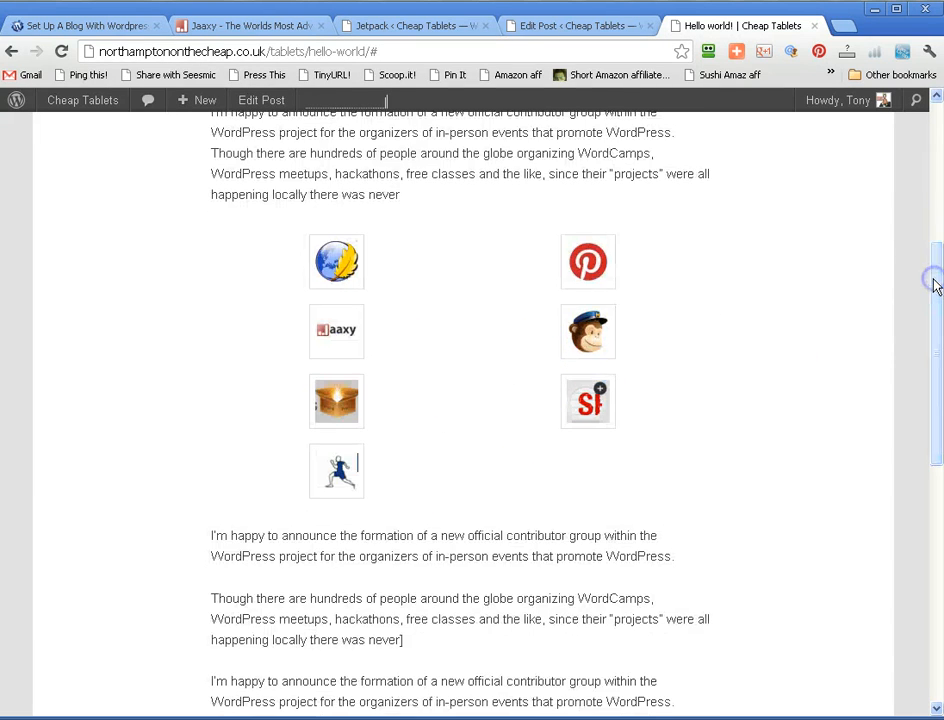
- Reload the Hello world! page and submit its contact form with shoe size 7 and the comment "there you go"
left_click(61, 51)
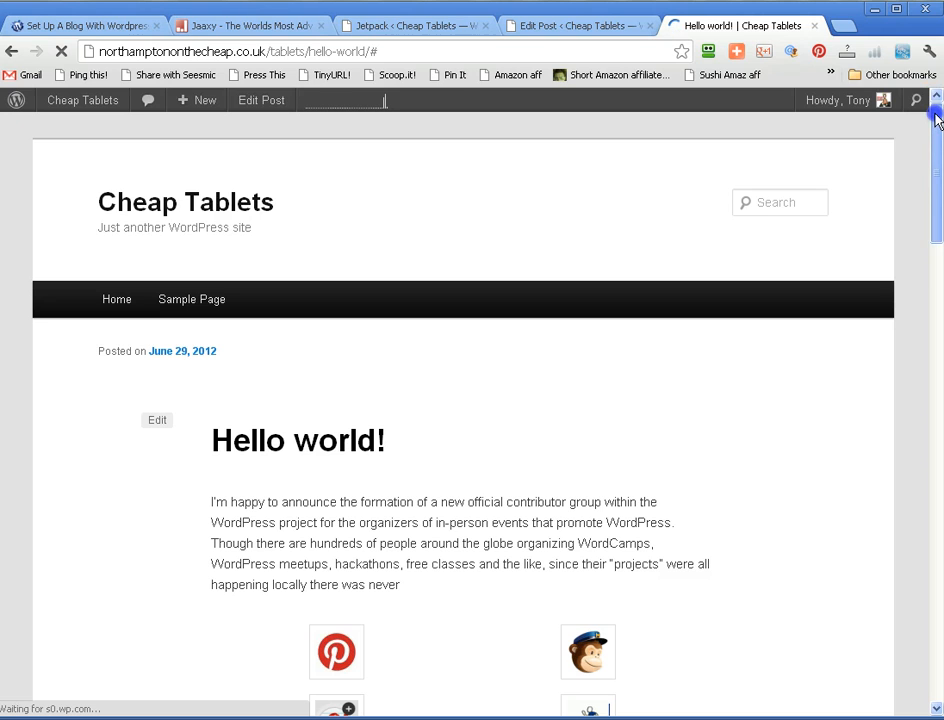
left_click_drag(940, 116, 936, 307)
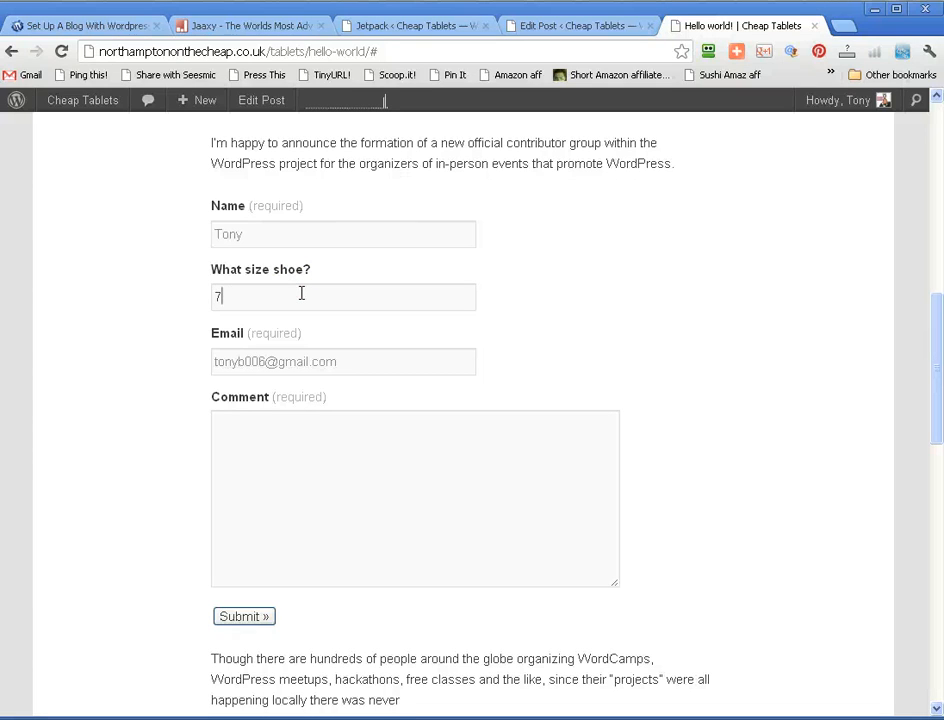
left_click(267, 459)
left_click(228, 617)
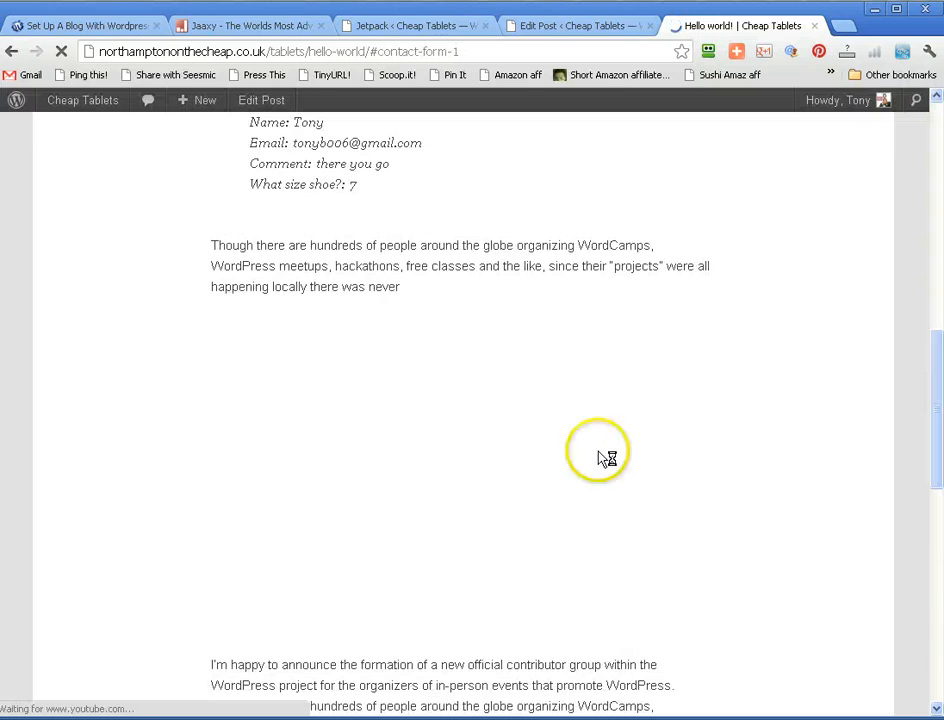
- Review the submitted contact form message and briefly play the embedded Jaaxy Keyword Tool Review video below it
left_click_drag(936, 478, 933, 413)
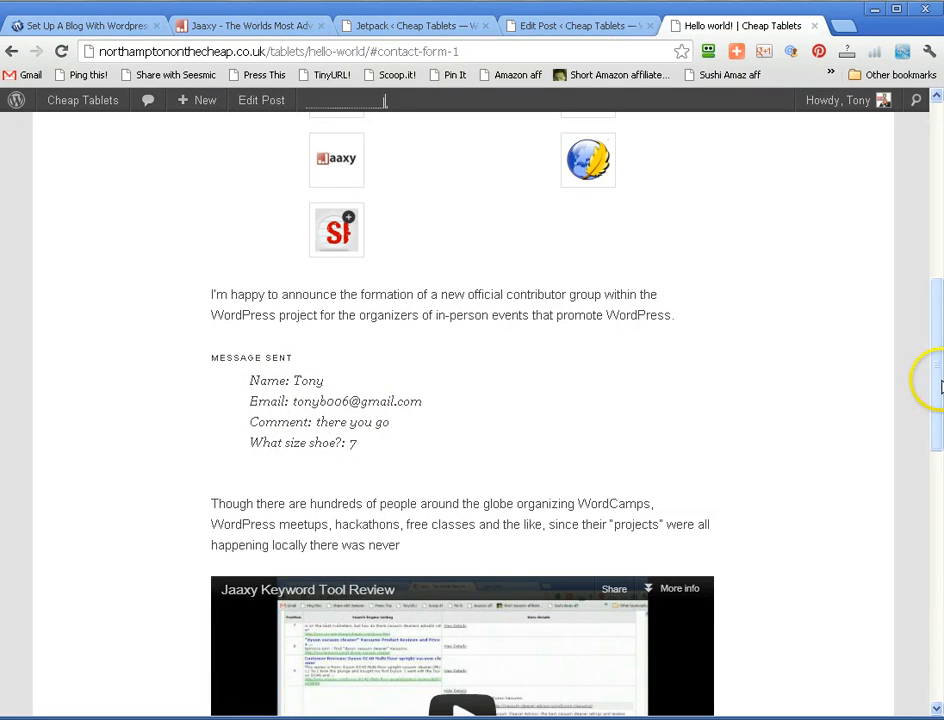
left_click_drag(938, 388, 938, 457)
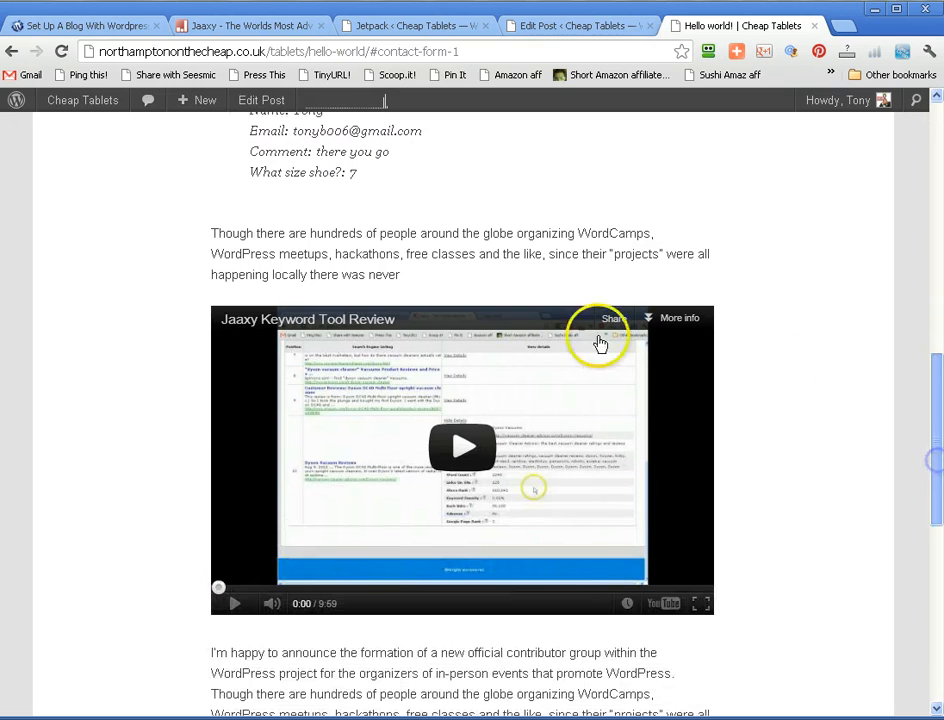
left_click(445, 442)
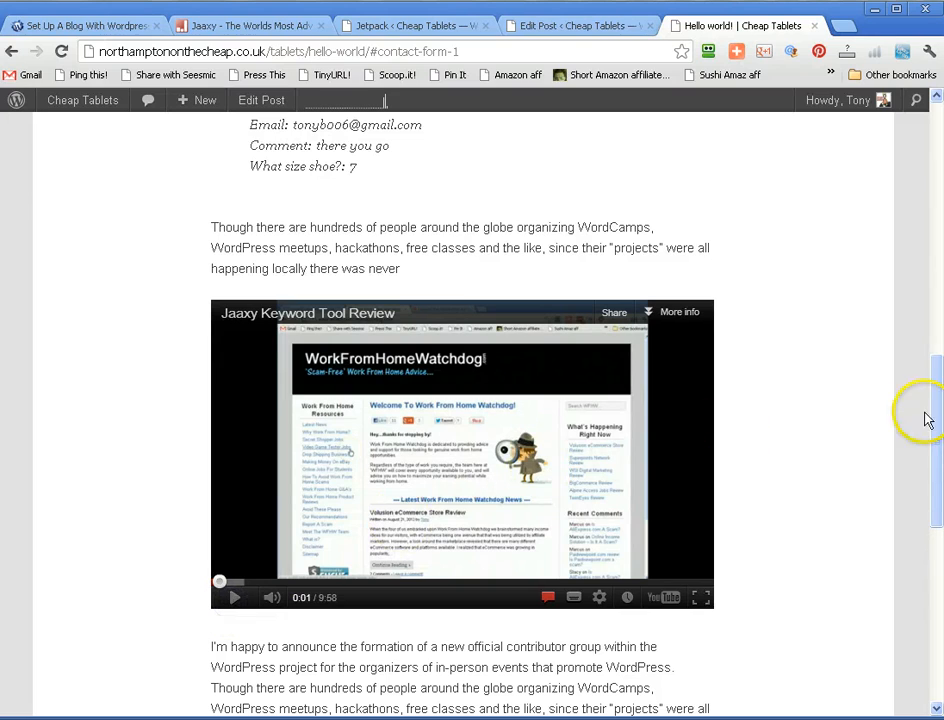
left_click_drag(933, 423, 933, 406)
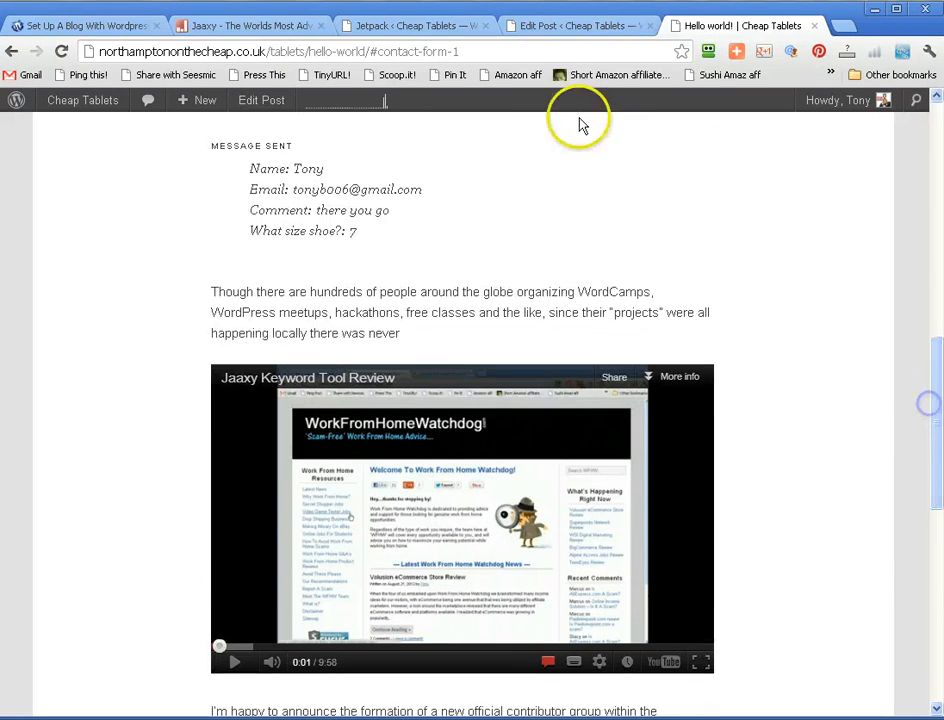
- Switch to the Hello world! post editor and review the contact form shortcode and YouTube URL in the content
left_click(582, 25)
left_click_drag(650, 388, 649, 514)
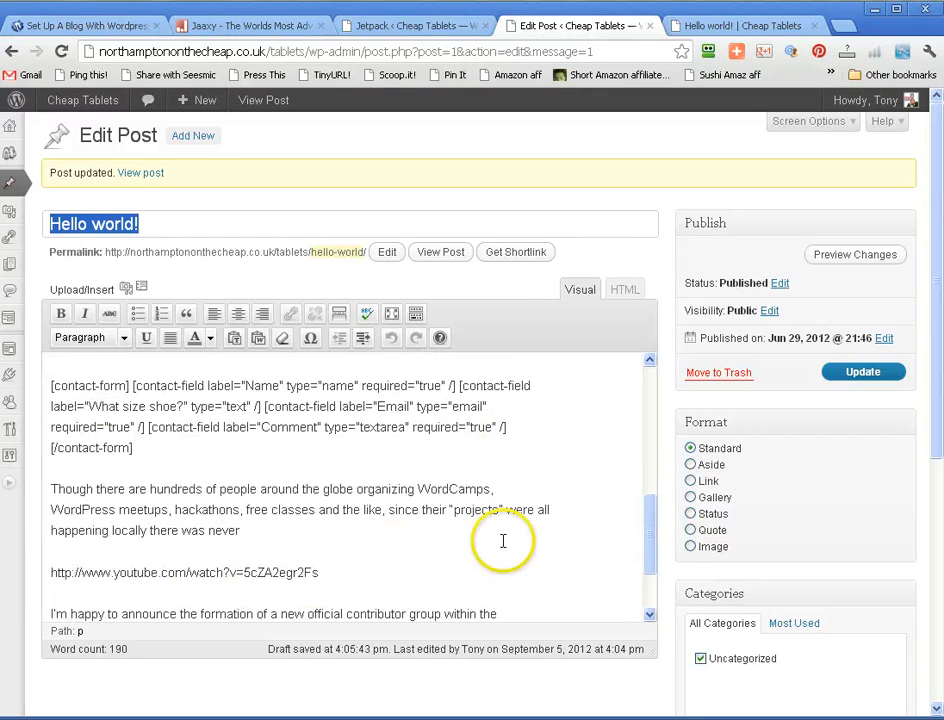
left_click_drag(644, 520, 646, 558)
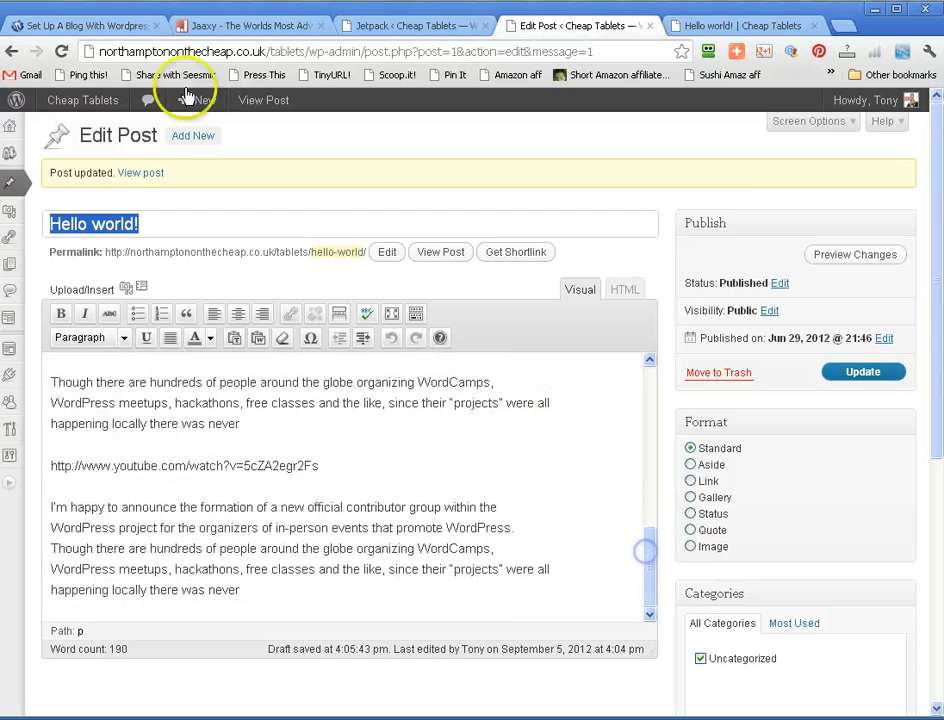
- Return to the Jetpack overview, close the Shortcode Embeds details, and view and close the Beautiful Math module's information
left_click(402, 22)
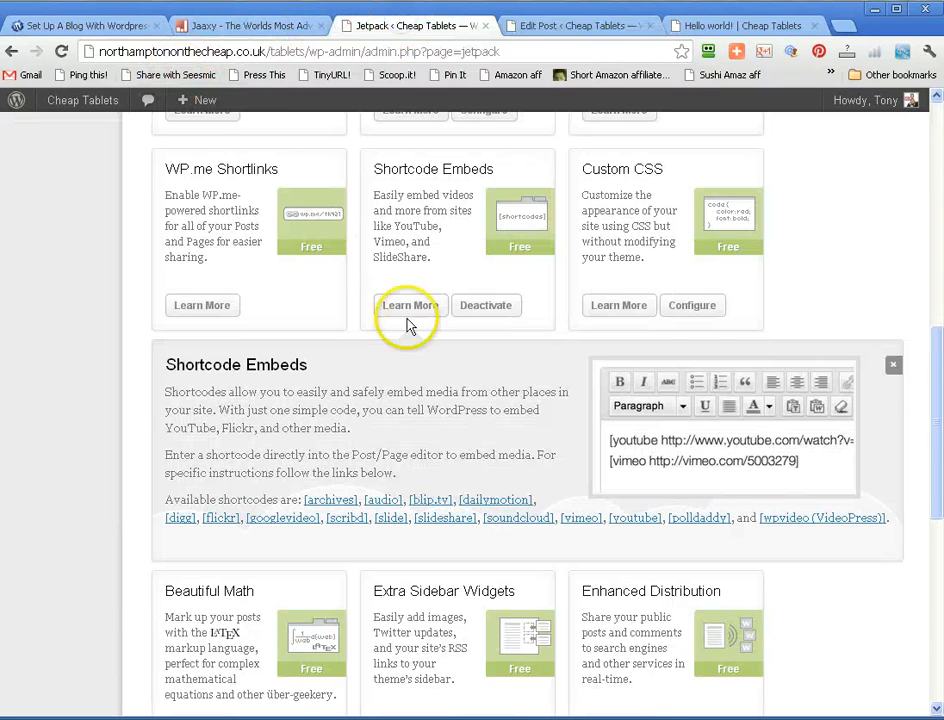
left_click(893, 364)
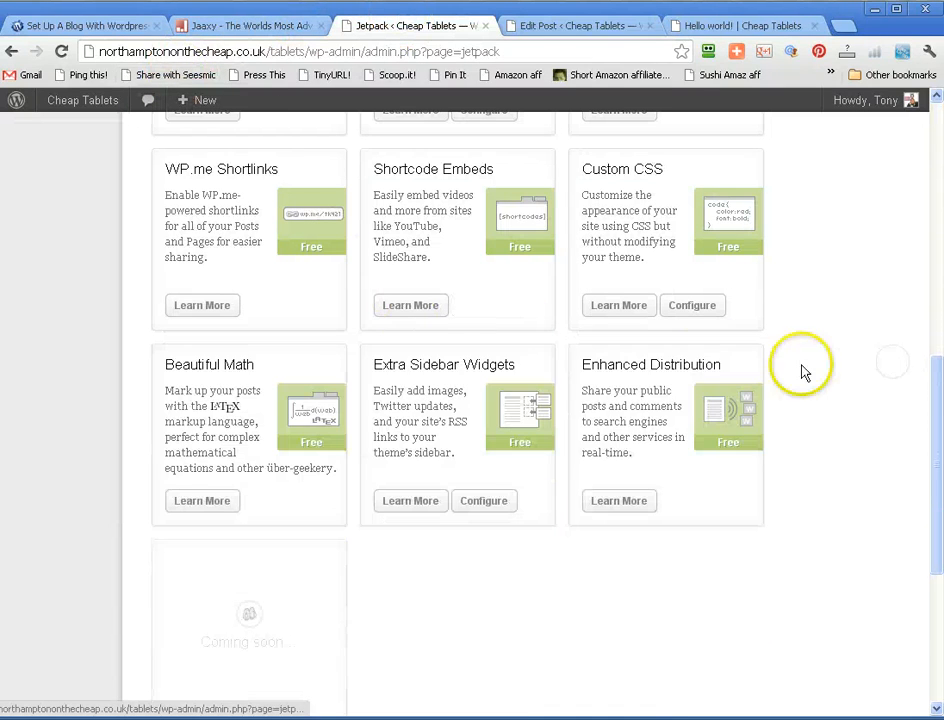
left_click(202, 501)
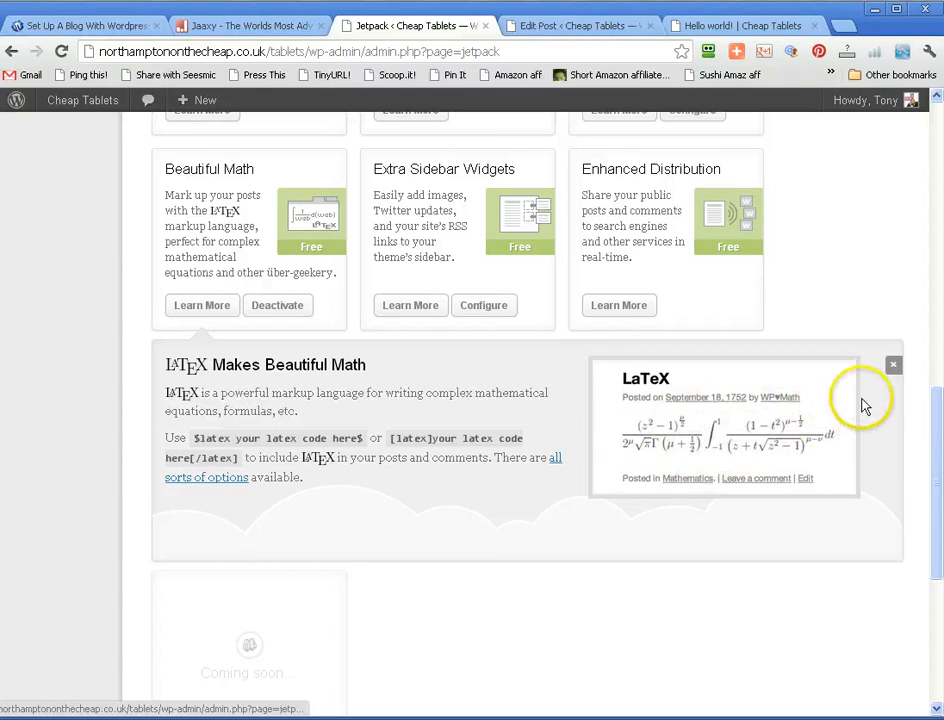
left_click(893, 364)
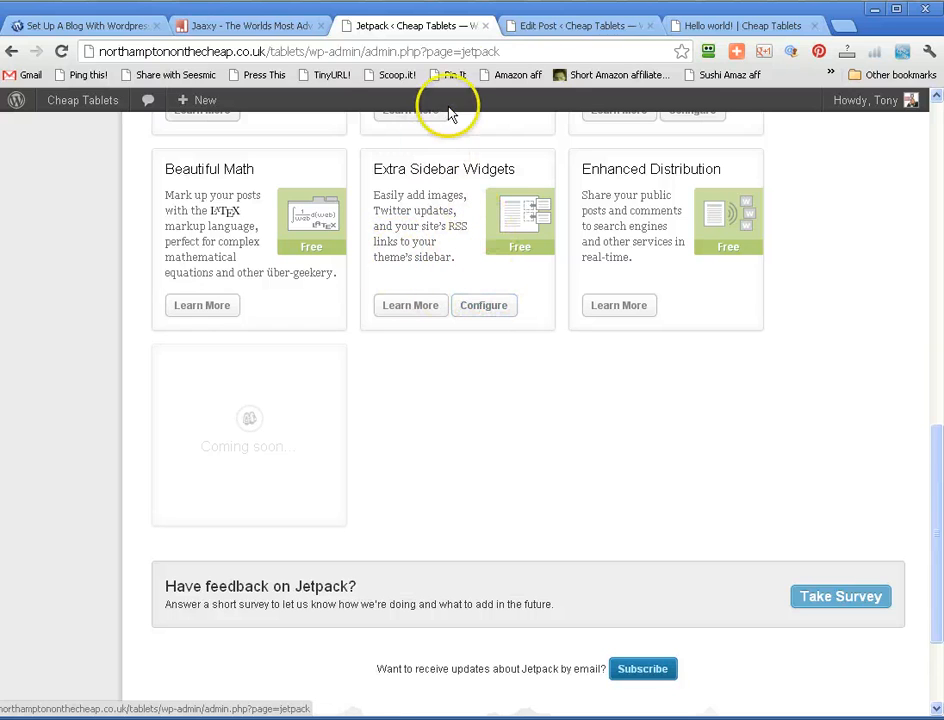
- From the Hello world! post editor, expand the collapsed admin menu and open the site's Widgets page
left_click(531, 30)
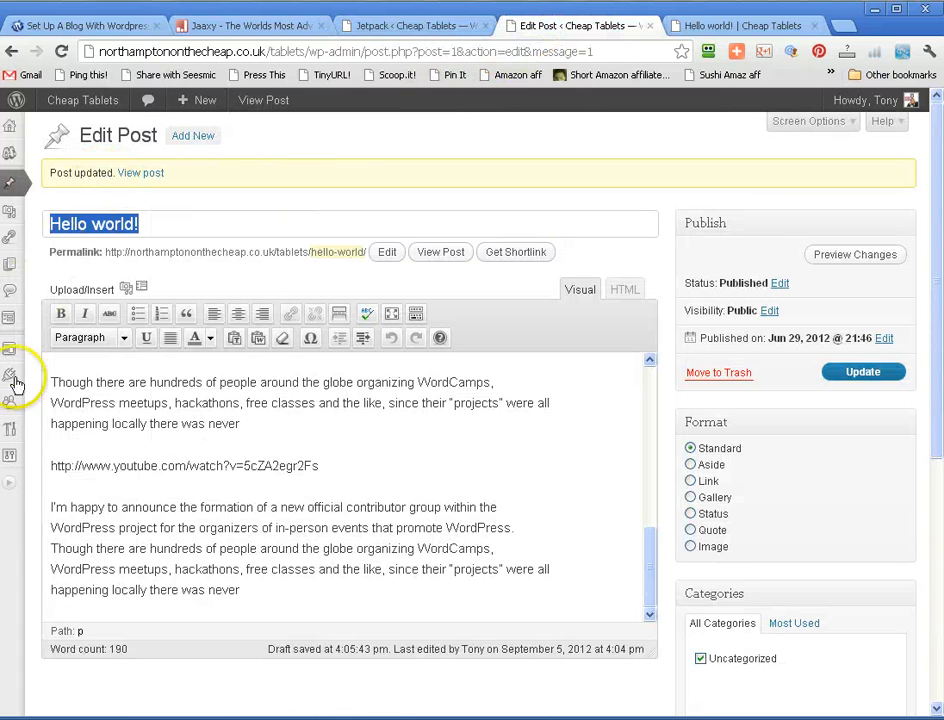
left_click(10, 484)
mouse_move(40, 316)
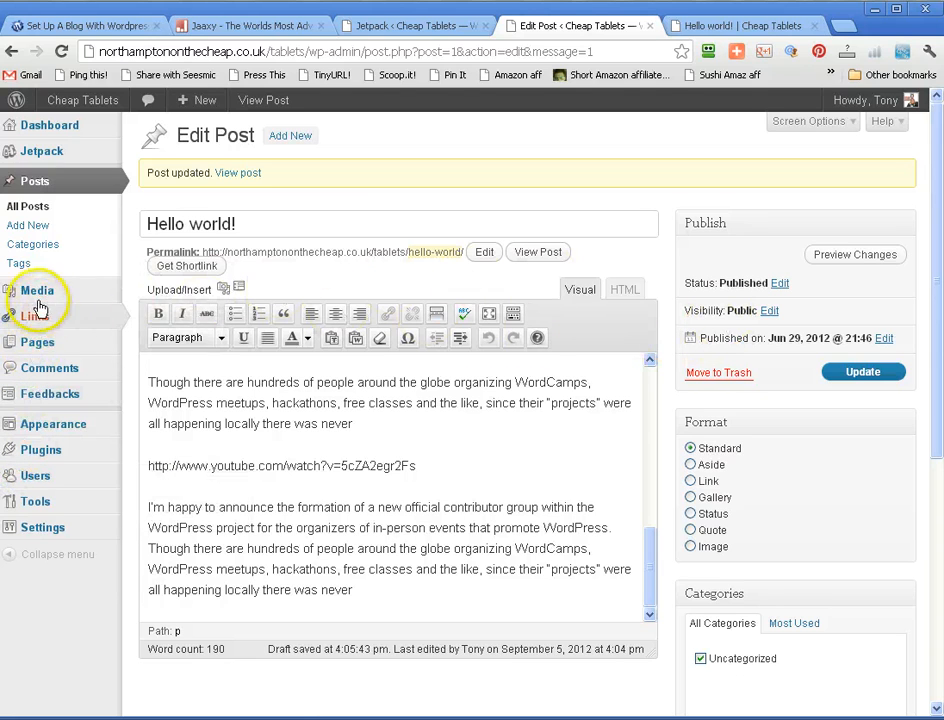
mouse_move(55, 424)
left_click(160, 443)
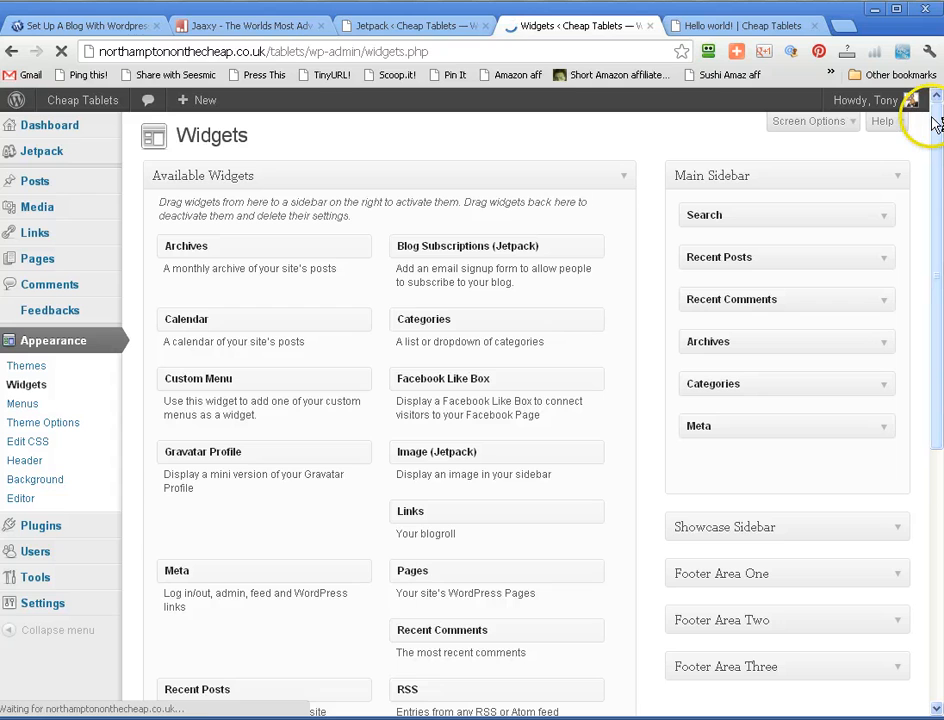
- Collapse the admin menu and examine the available Jetpack widgets and the sidebar areas, including the Showcase Sidebar
left_click_drag(935, 158, 931, 320)
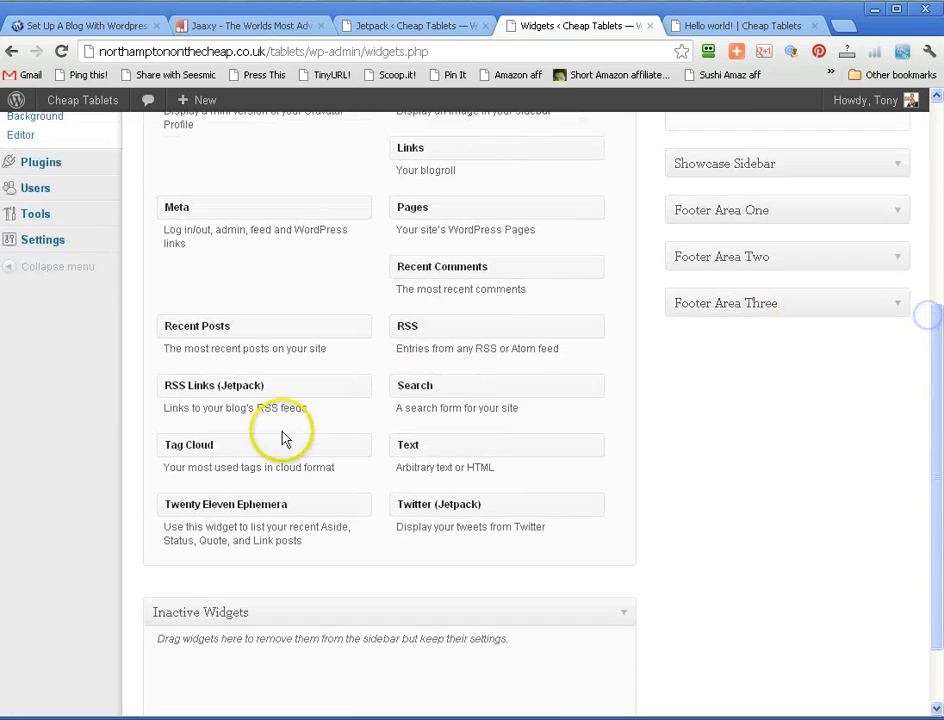
left_click(87, 268)
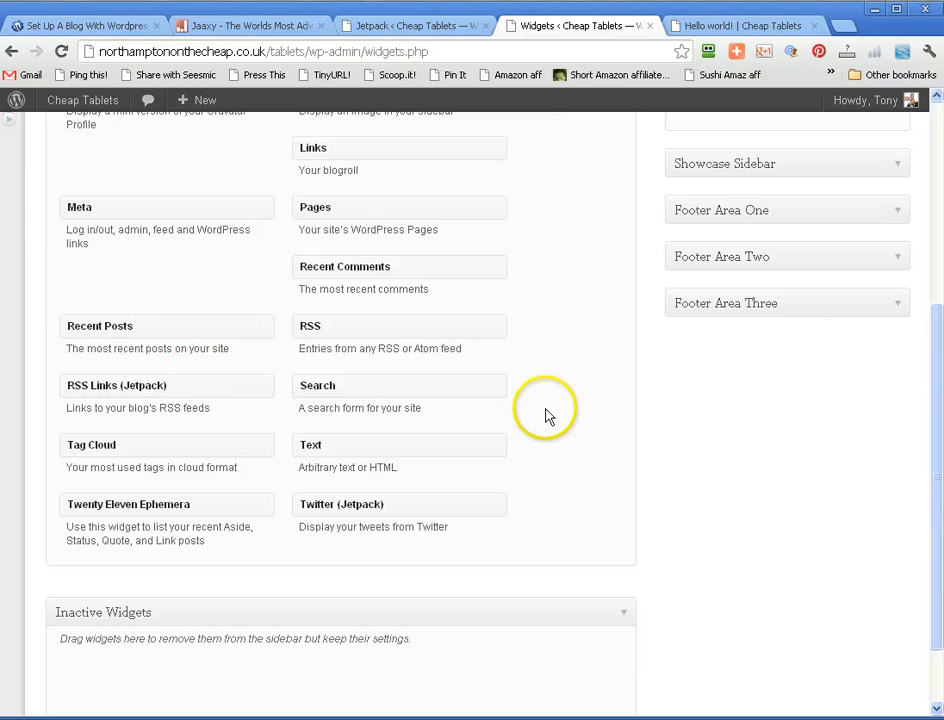
scroll(546, 417, "down", 2)
scroll(546, 417, "up", 5)
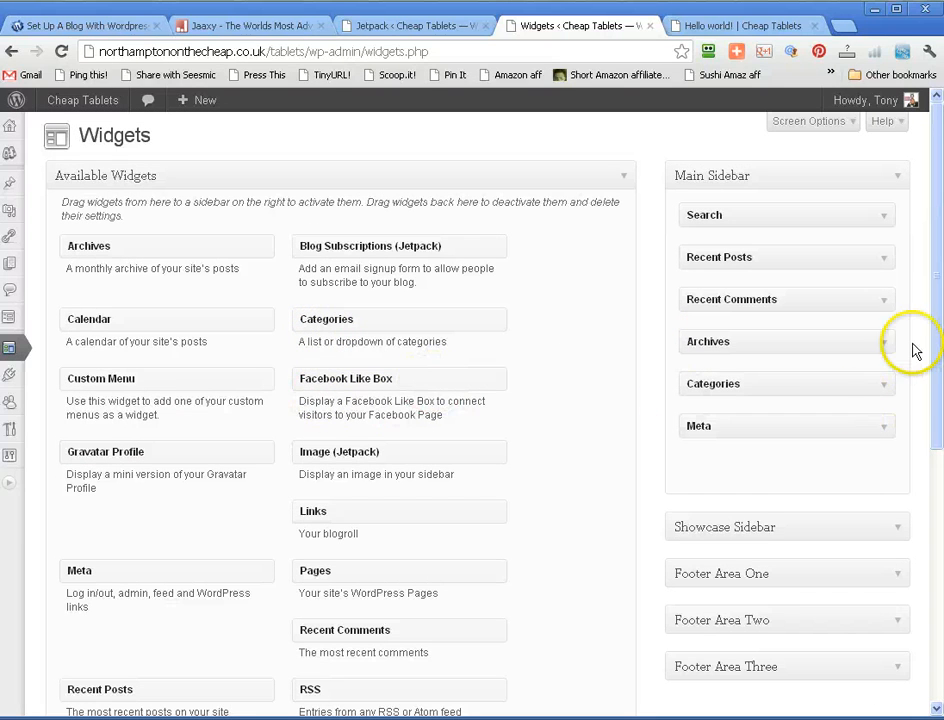
left_click_drag(933, 316, 934, 405)
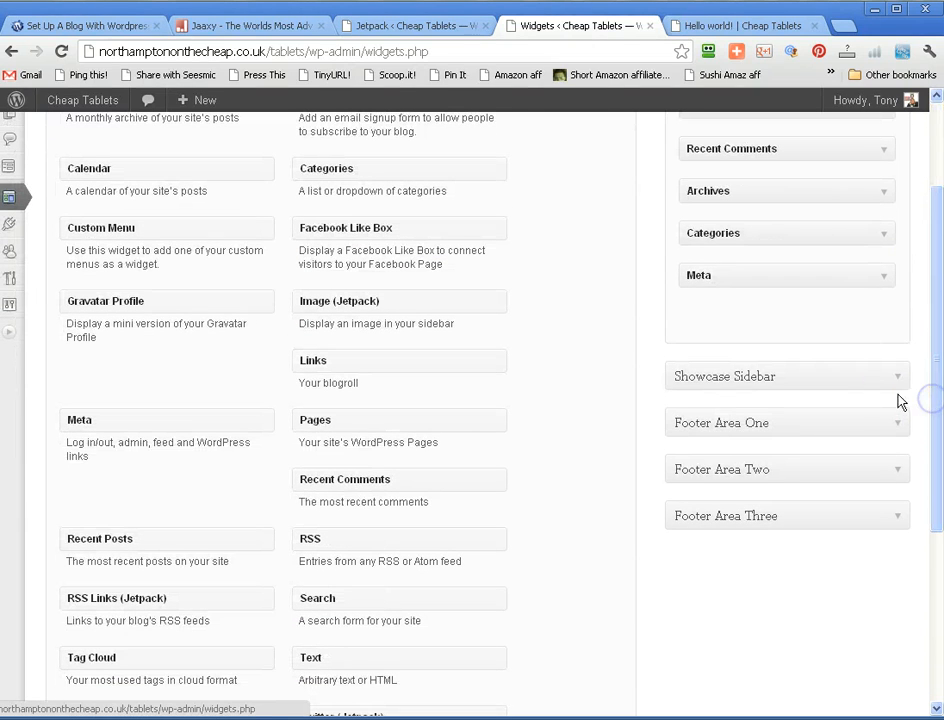
left_click(894, 378)
left_click(895, 380)
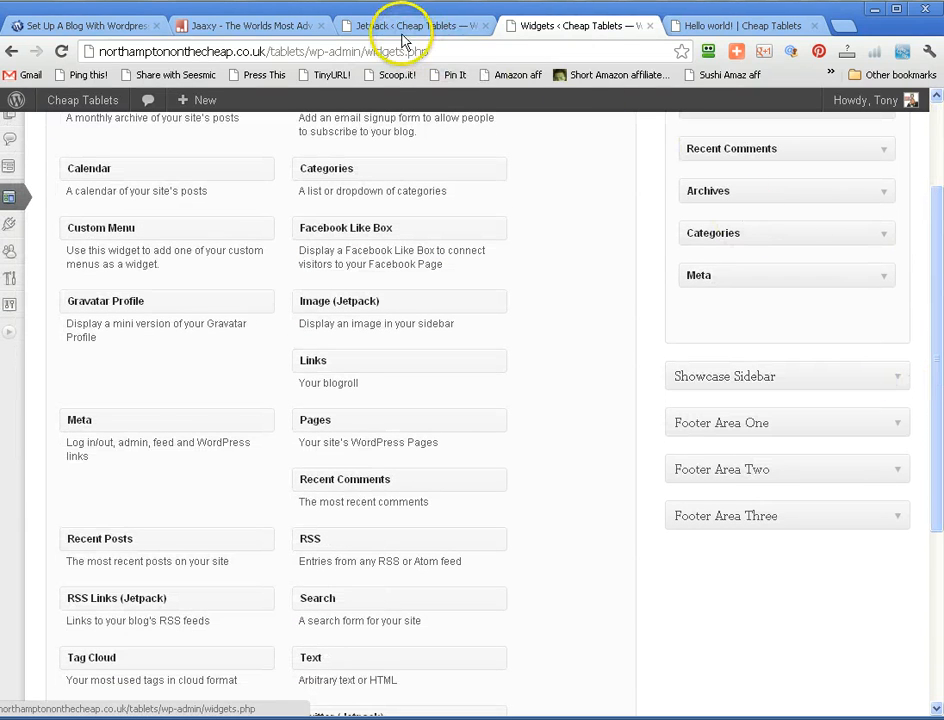
- Return to the Jetpack overview, view and close the Enhanced Distribution module's information, and look back over the modules
left_click(399, 28)
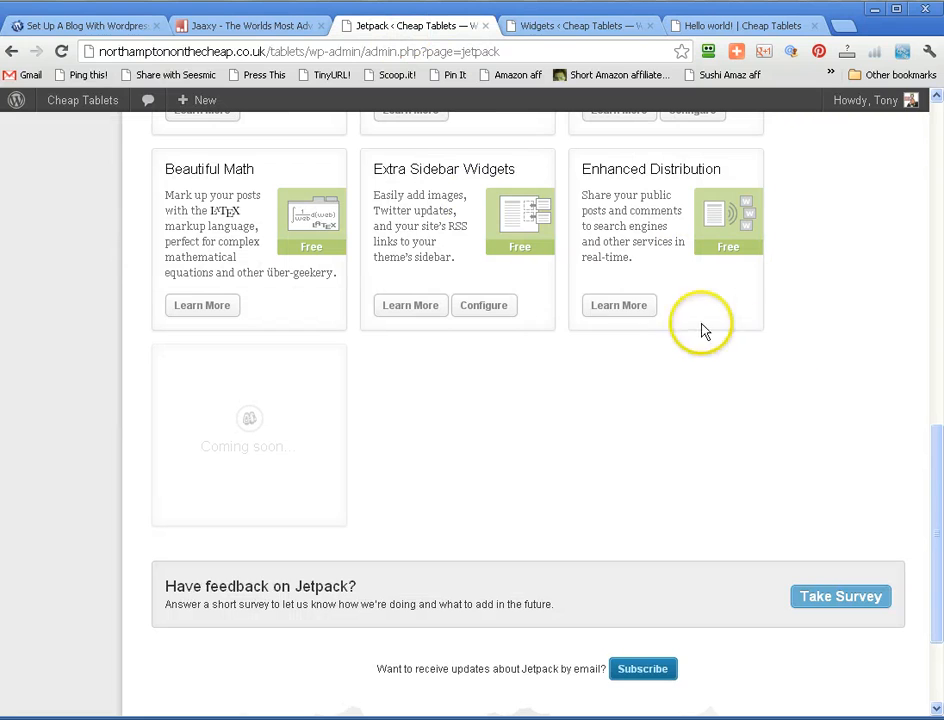
left_click(613, 312)
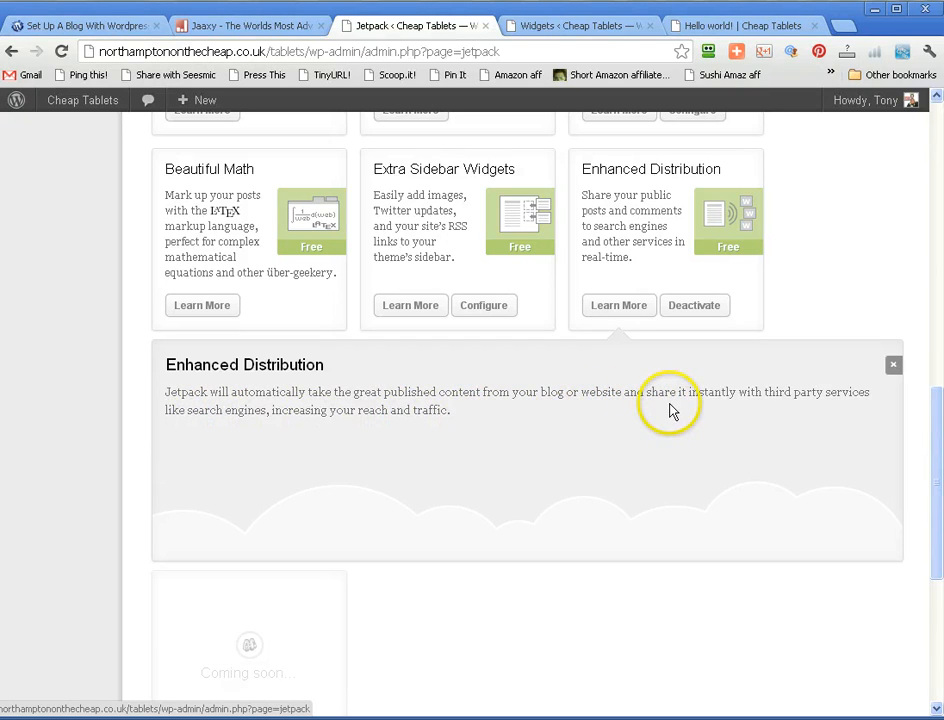
left_click(892, 366)
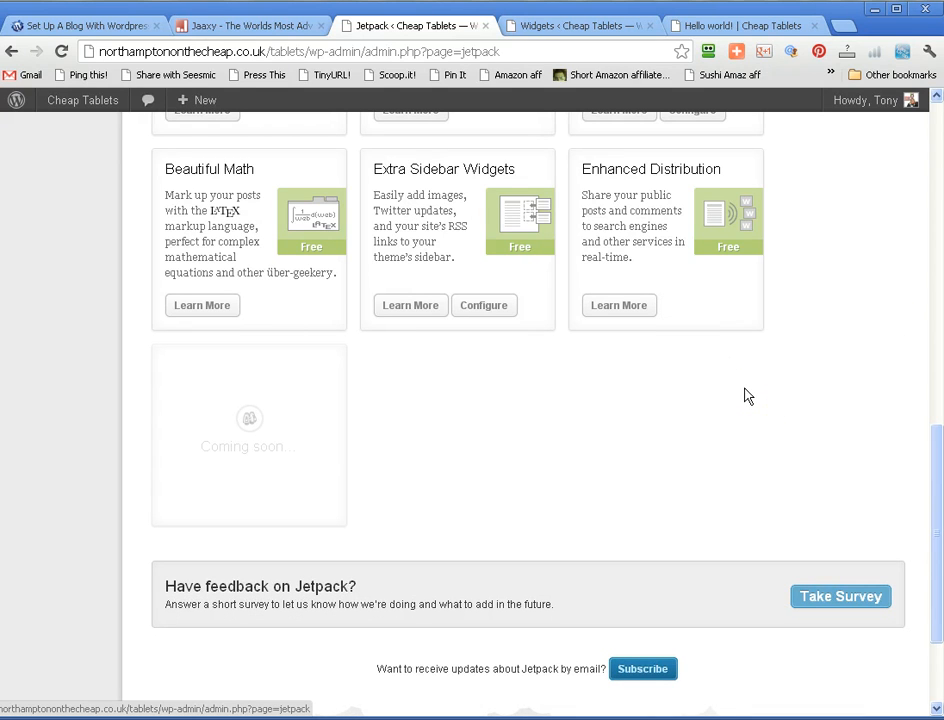
scroll(744, 396, "up", 3)
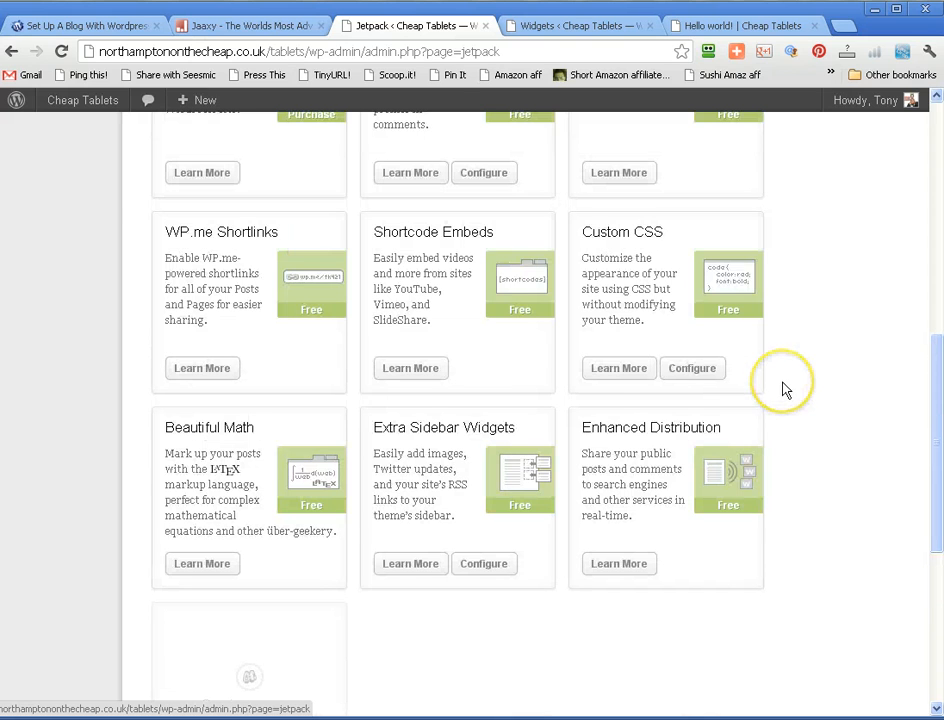
scroll(785, 390, "up", 12)
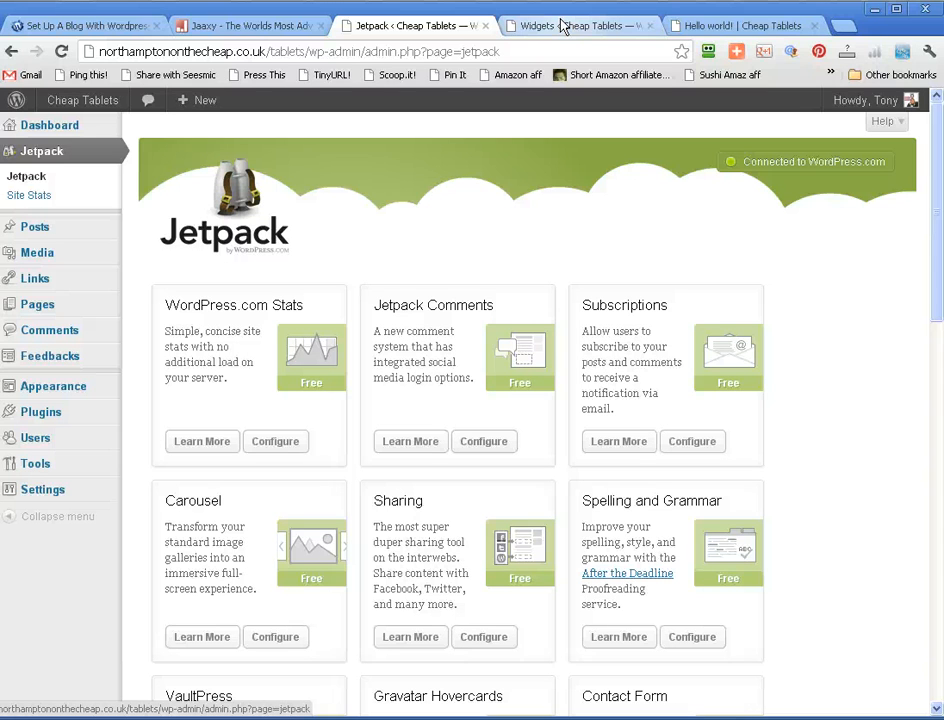
- Review the published Hello world! page, including its gallery, sent message, embedded video, sharing buttons and comment form
left_click(700, 25)
scroll(729, 311, "up", 3)
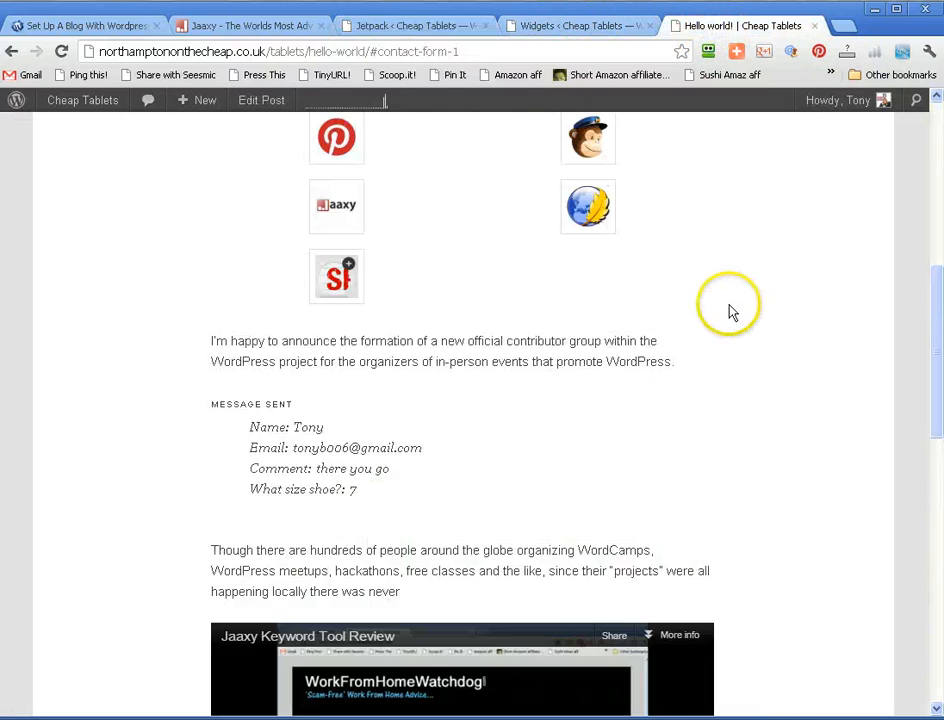
scroll(729, 311, "down", 10)
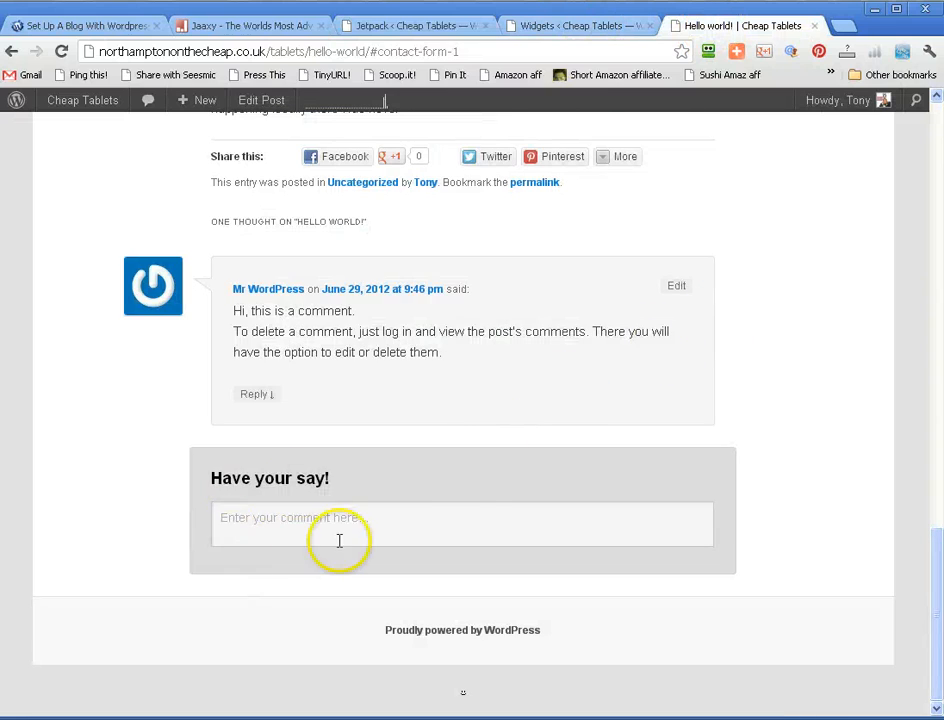
scroll(398, 411, "up", 5)
scroll(405, 427, "up", 10)
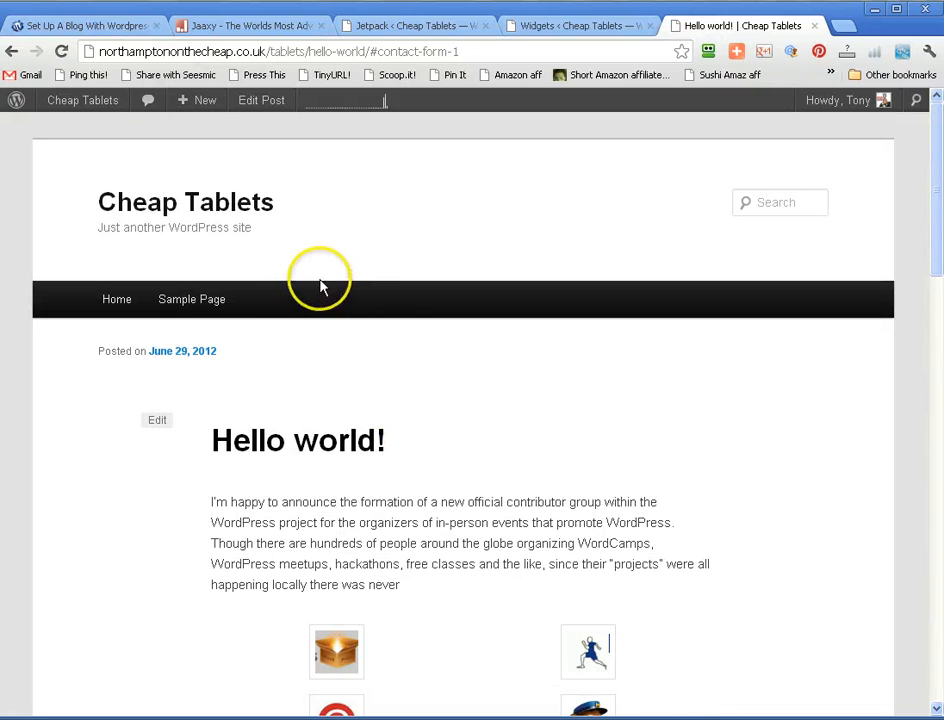
- Switch back to the Jetpack overview and open the site's Settings
left_click(463, 37)
mouse_move(62, 398)
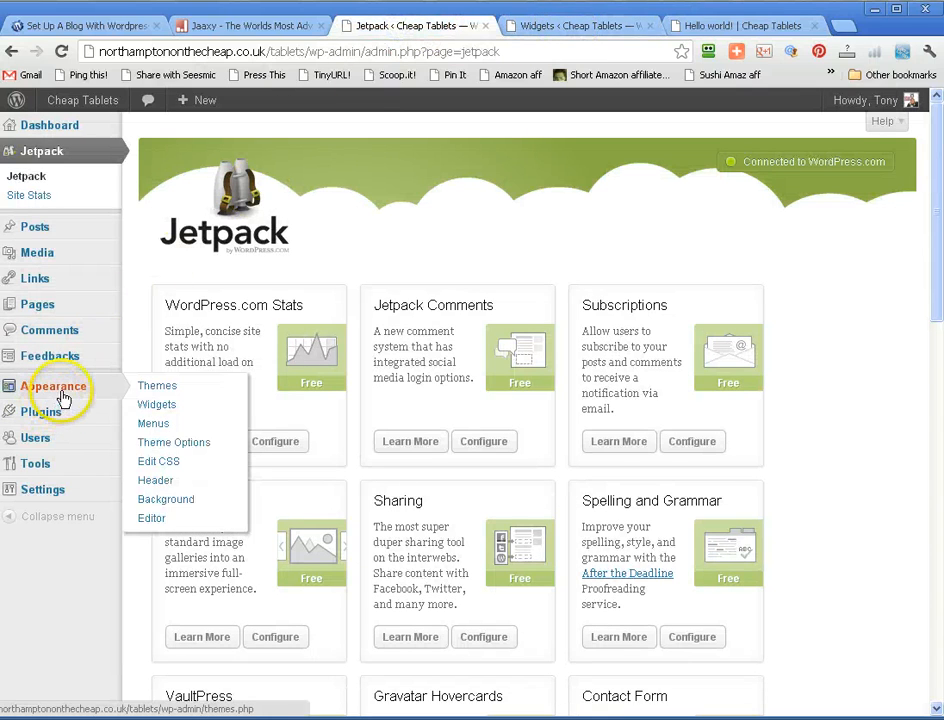
left_click(60, 489)
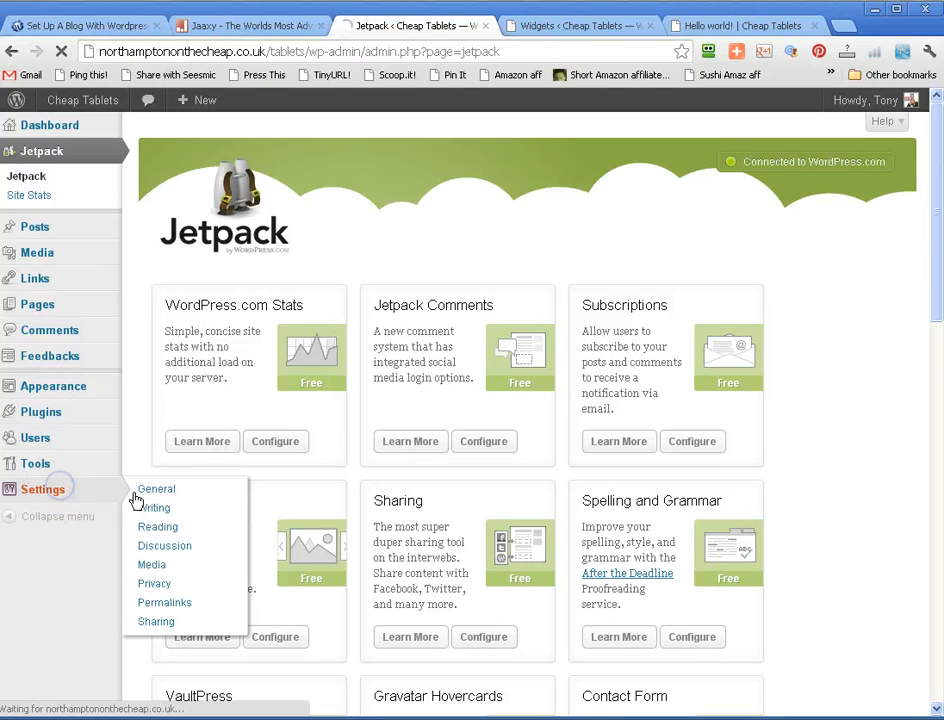
- Open the site's Writing settings and enlarge the Update Services text box to make room for more URLs
left_click(153, 510)
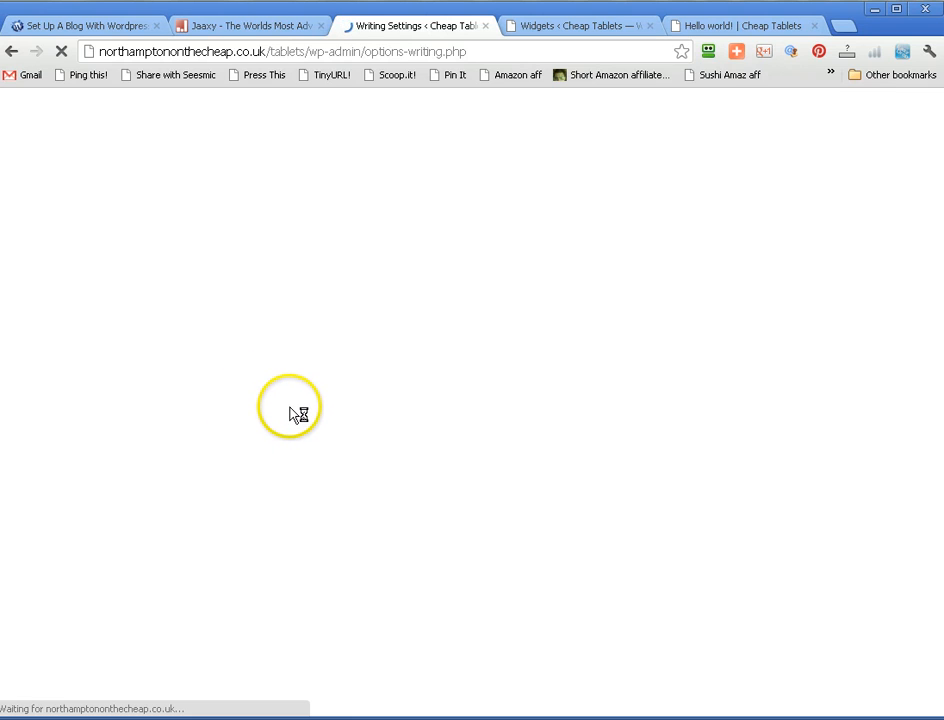
scroll(285, 445, "down", 5)
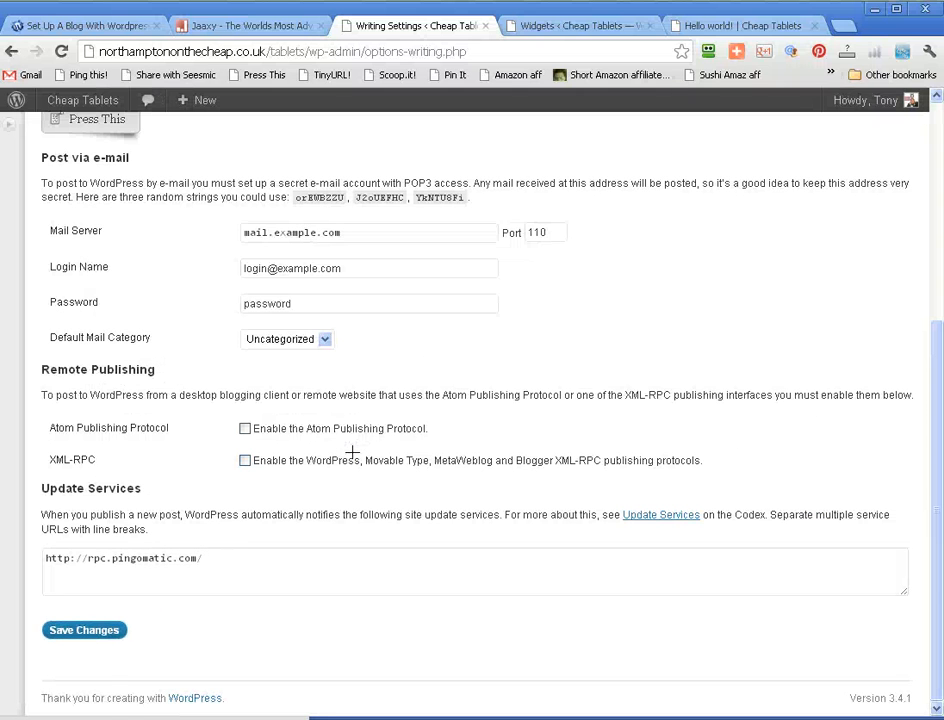
left_click(203, 562)
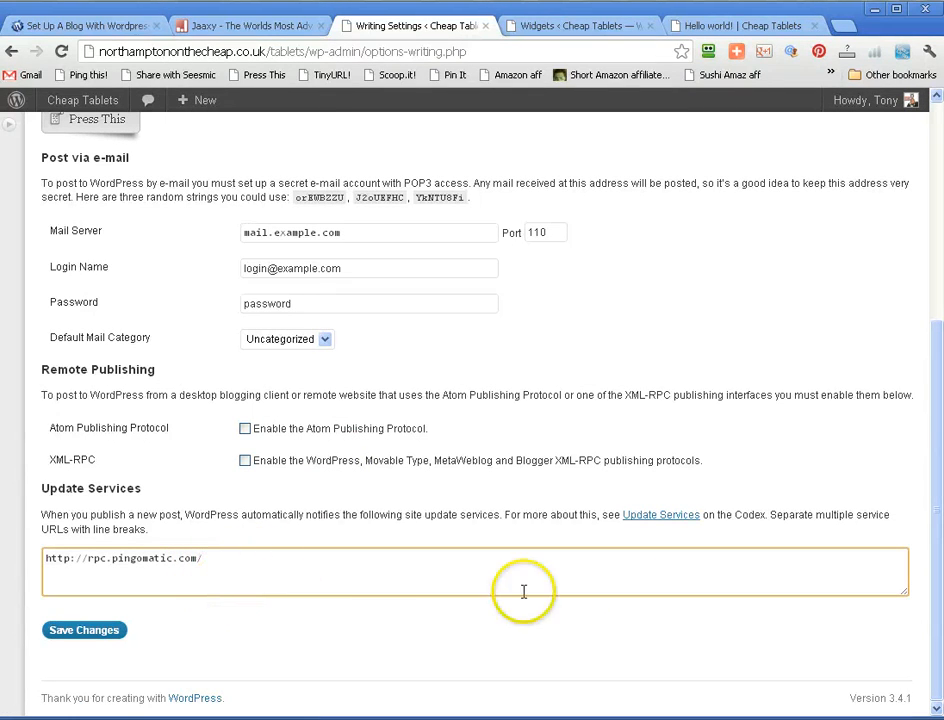
left_click_drag(908, 596, 868, 649)
scroll(495, 500, "down", 1)
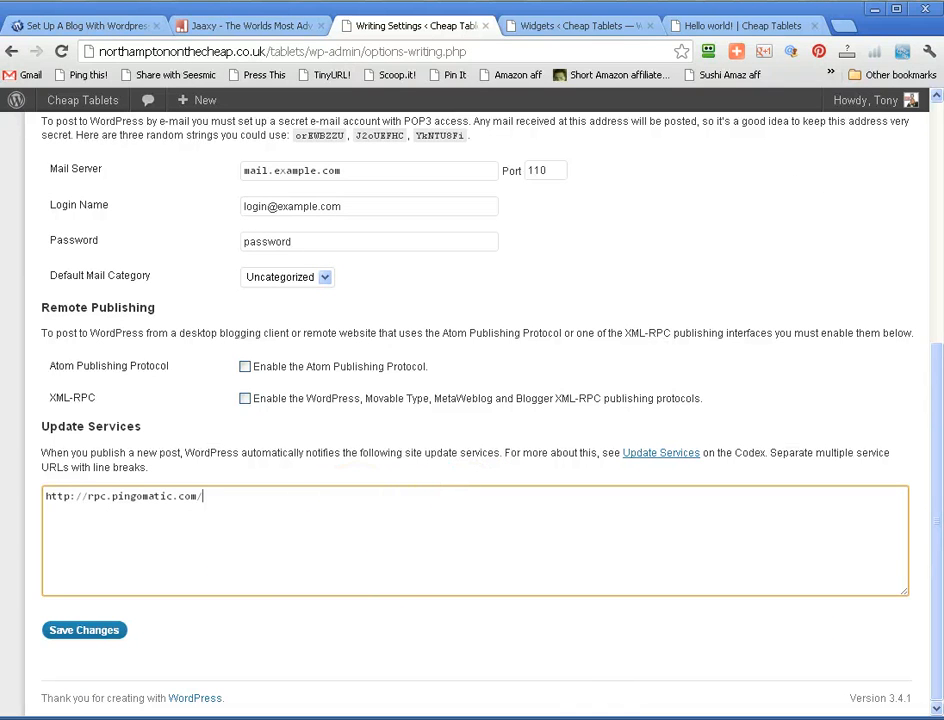
- Switch to the untitled Notepad document and close it
key("alt+Tab")
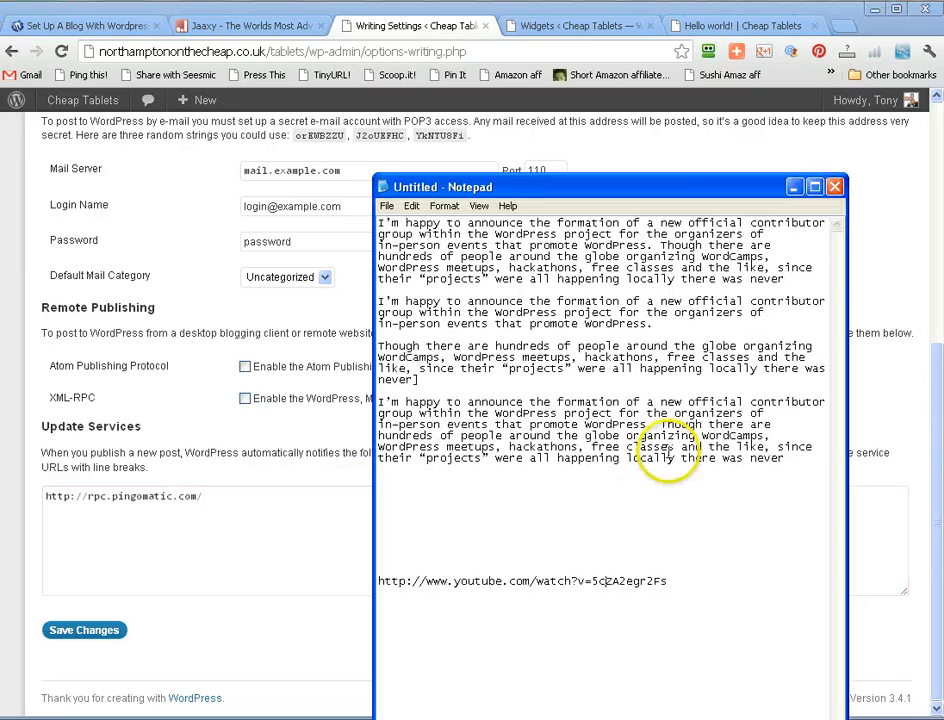
left_click(835, 189)
left_click(462, 416)
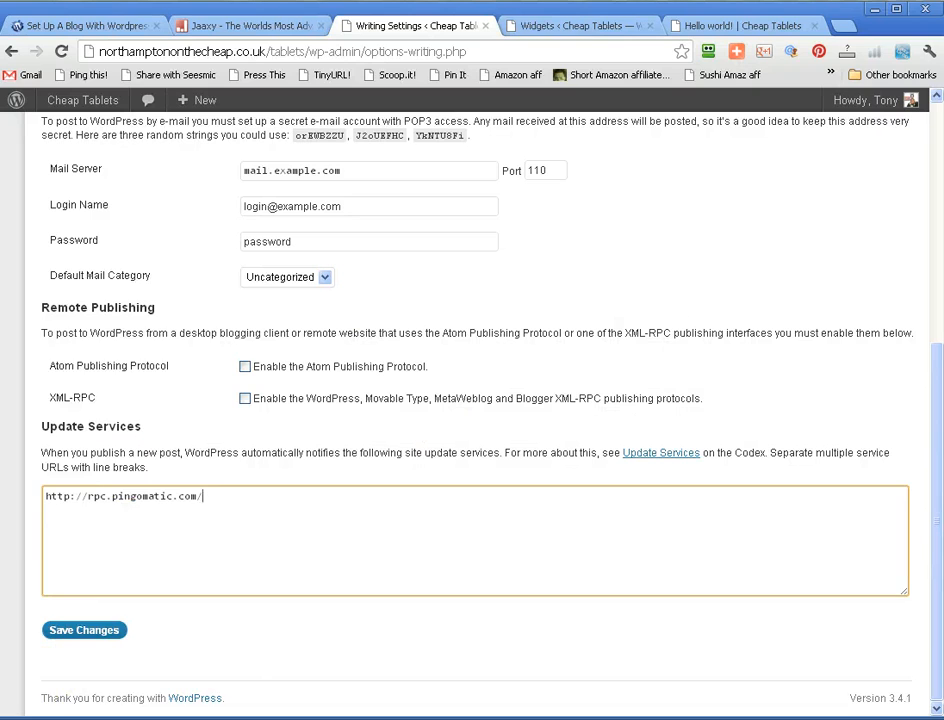
- Open the KA Ping List text document from the Usecul Codes folder in My Documents
left_click(8, 717)
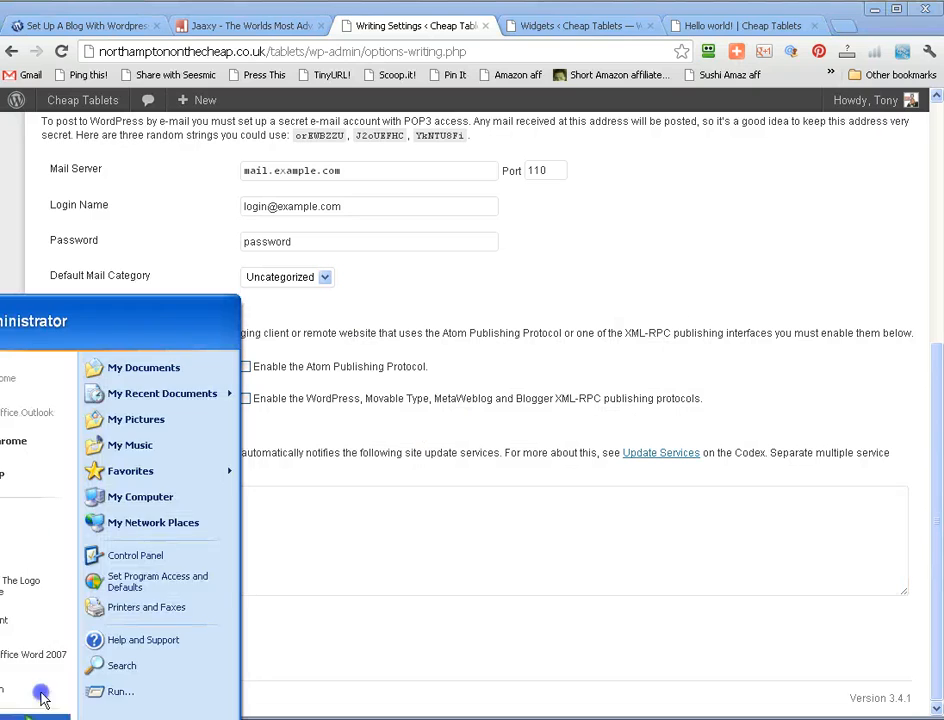
left_click(134, 377)
left_click(338, 348)
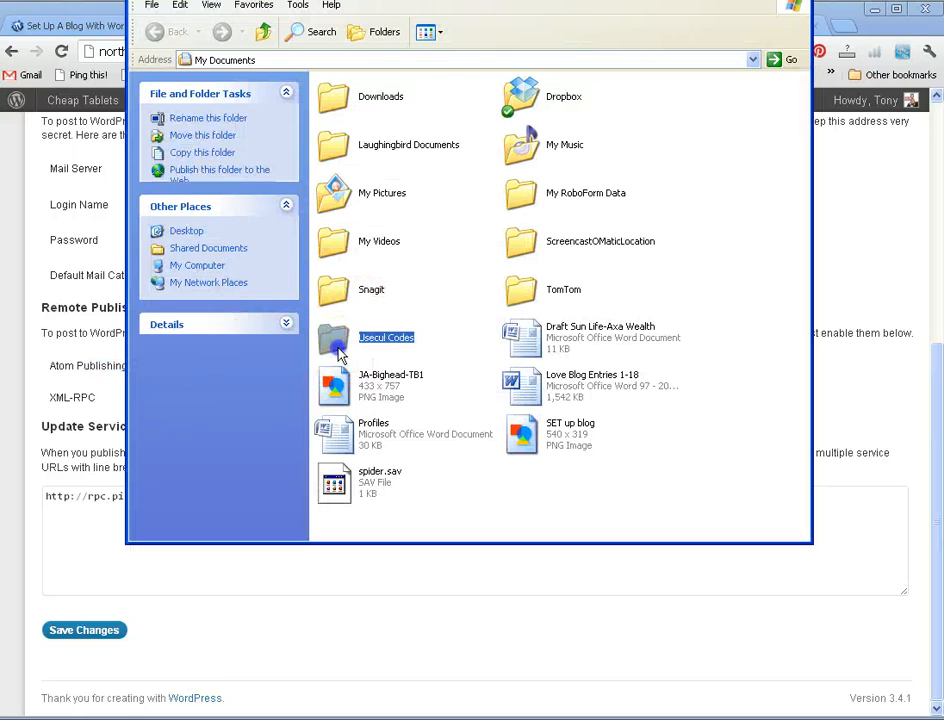
double_click(338, 350)
left_click(357, 113)
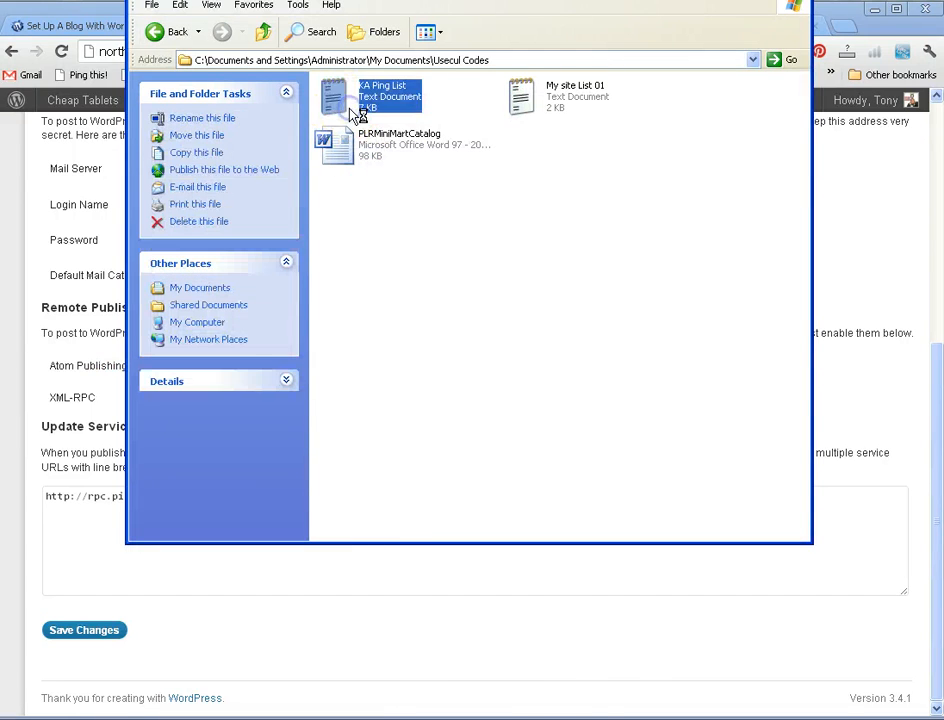
double_click(357, 113)
- Copy the entire contents of KA Ping List, and close the document and its folder window
right_click(538, 393)
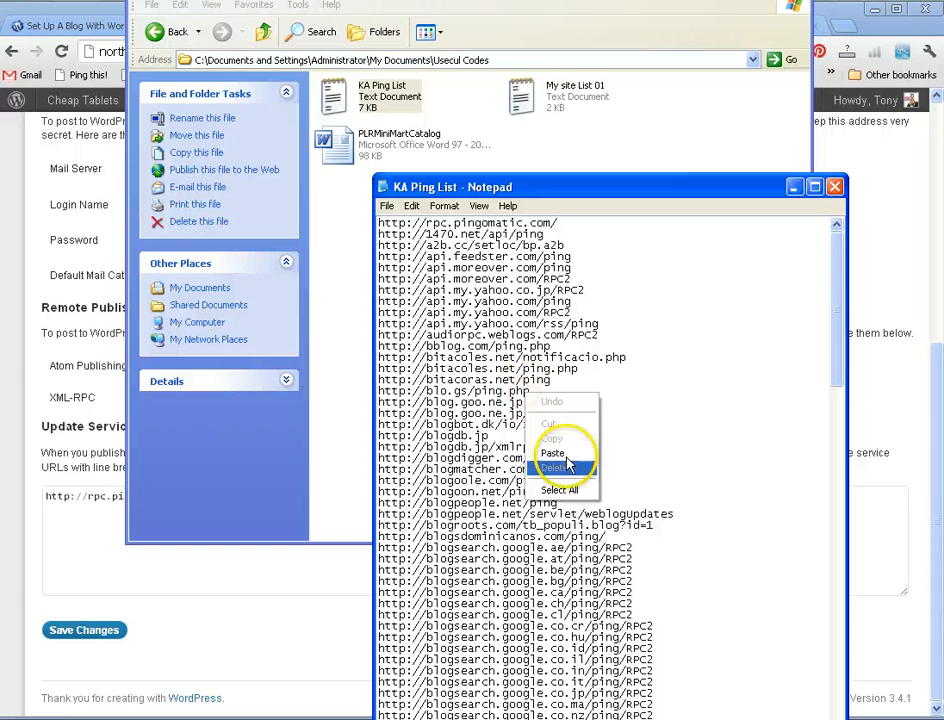
left_click(570, 489)
right_click(514, 442)
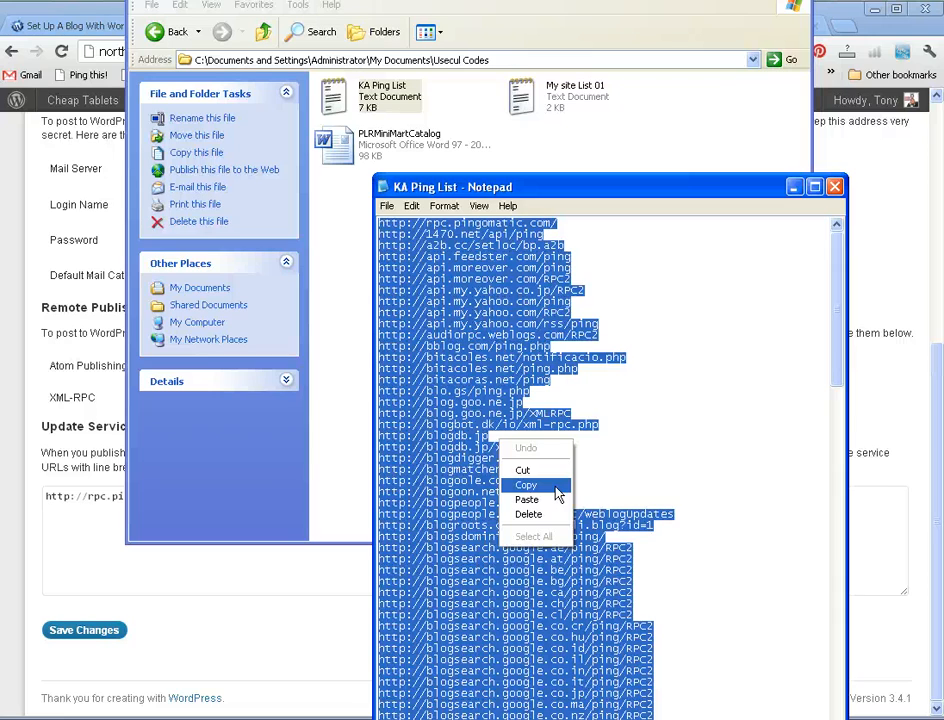
left_click(556, 486)
left_click(834, 187)
left_click(797, 1)
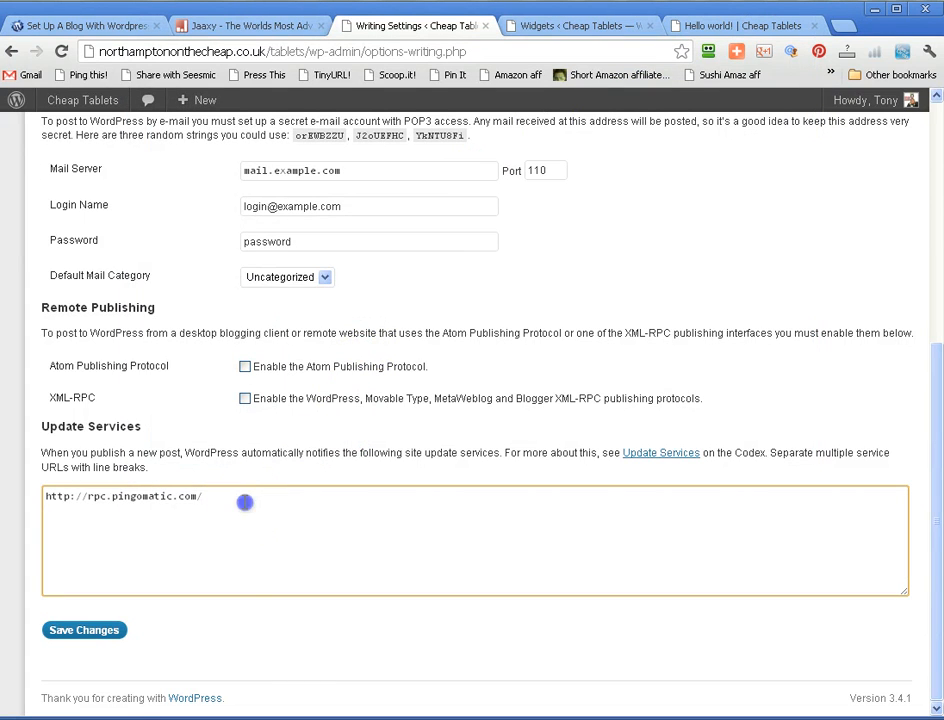
right_click(49, 505)
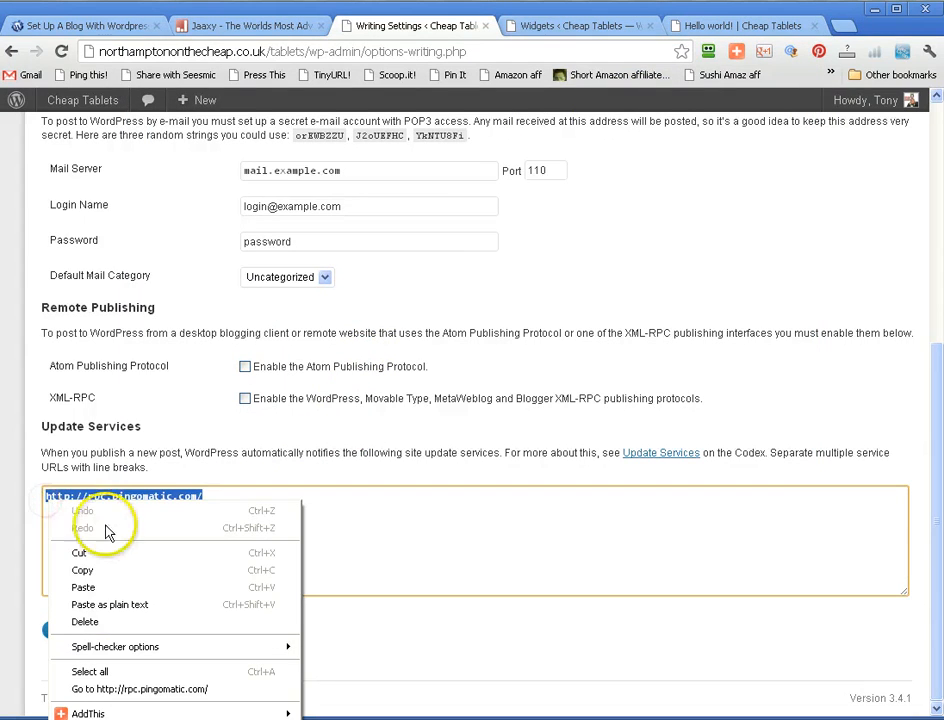
left_click(298, 502)
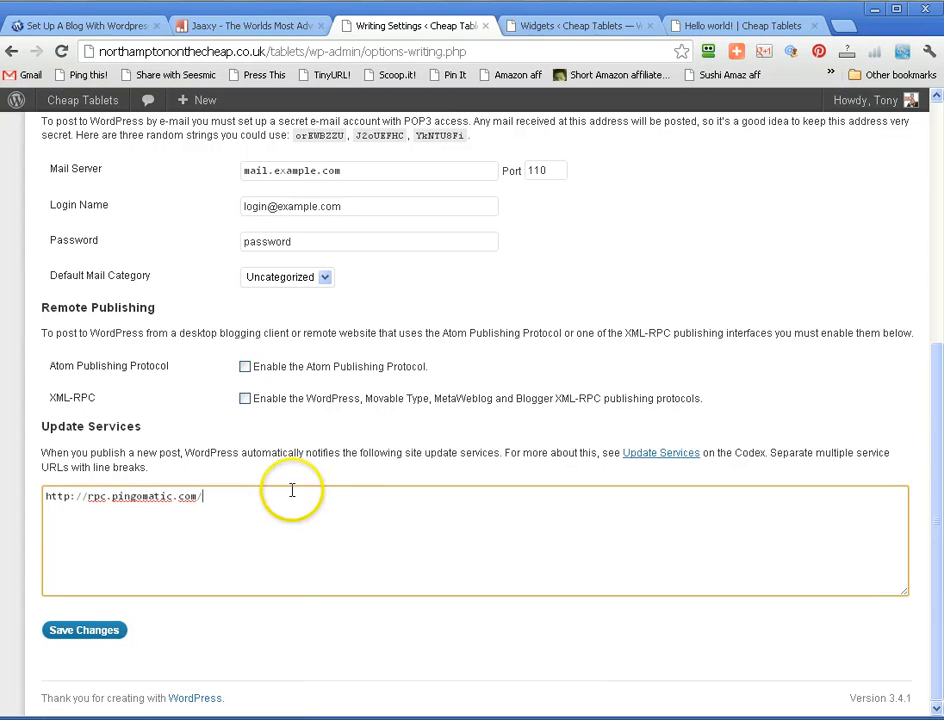
left_click_drag(292, 490, 50, 505)
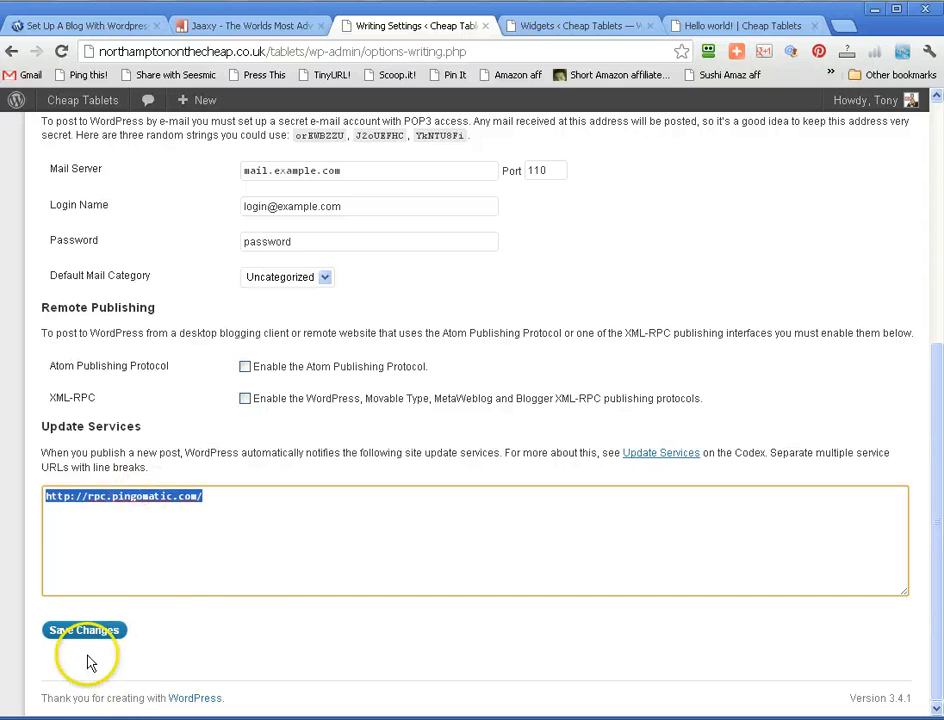
left_click(238, 530)
right_click(238, 530)
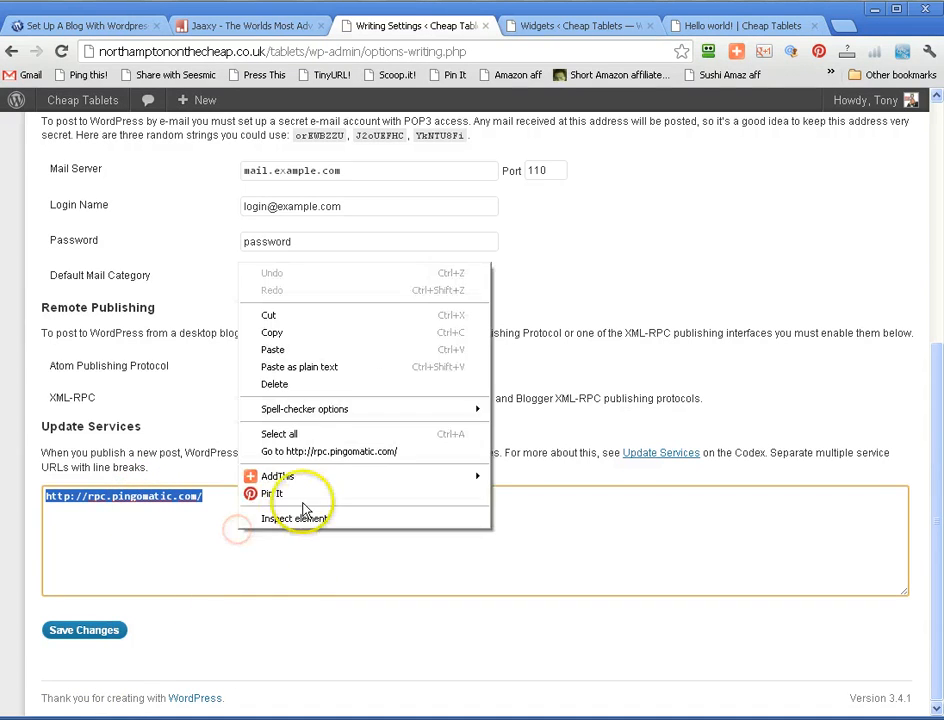
left_click(345, 351)
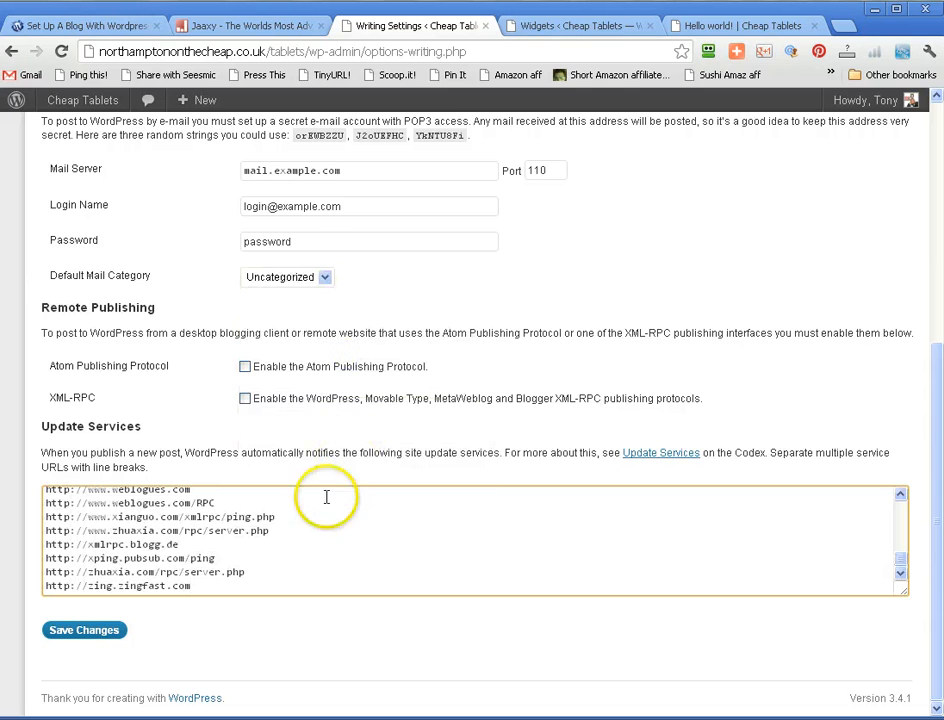
left_click(94, 635)
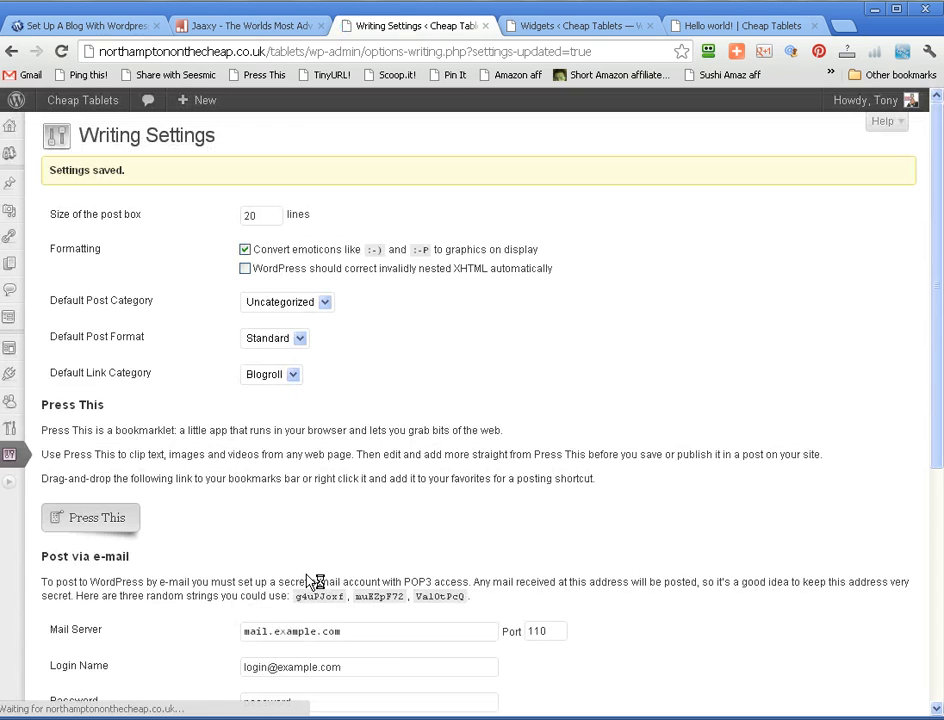
- Enable the Atom Publishing Protocol and the XML-RPC publishing protocols under Remote Publishing and save the Writing settings
scroll(310, 582, "down", 8)
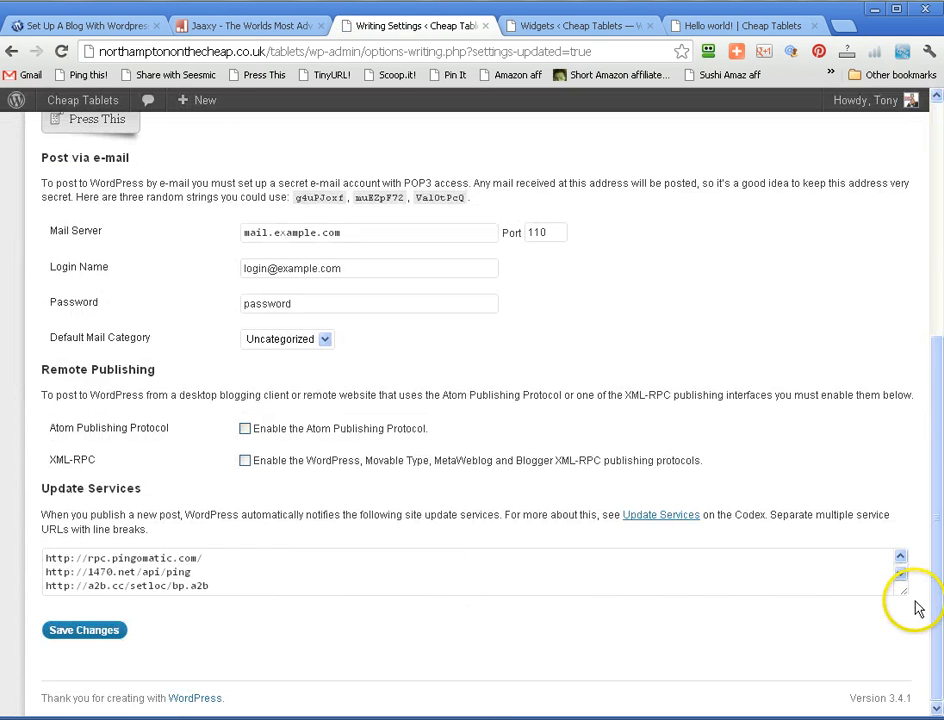
left_click_drag(903, 591, 898, 665)
left_click_drag(901, 566, 903, 645)
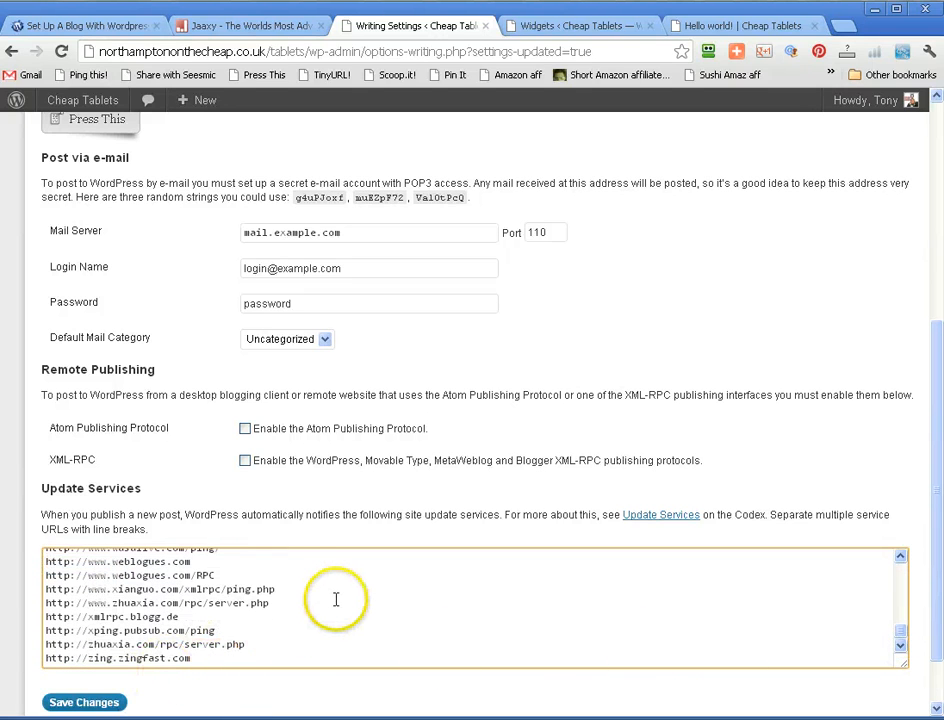
left_click(244, 429)
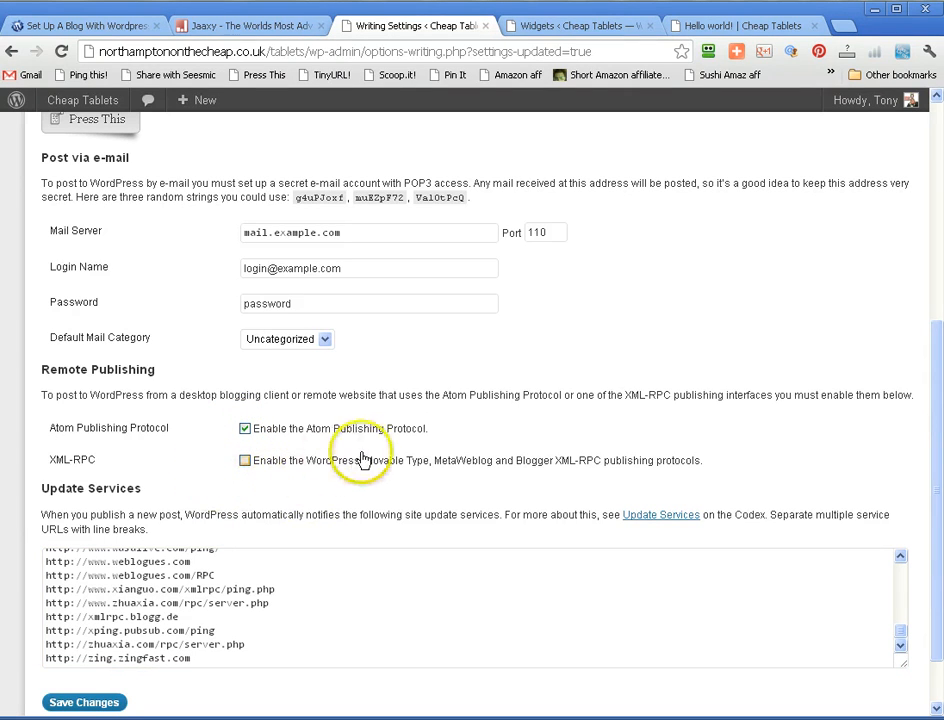
left_click(245, 461)
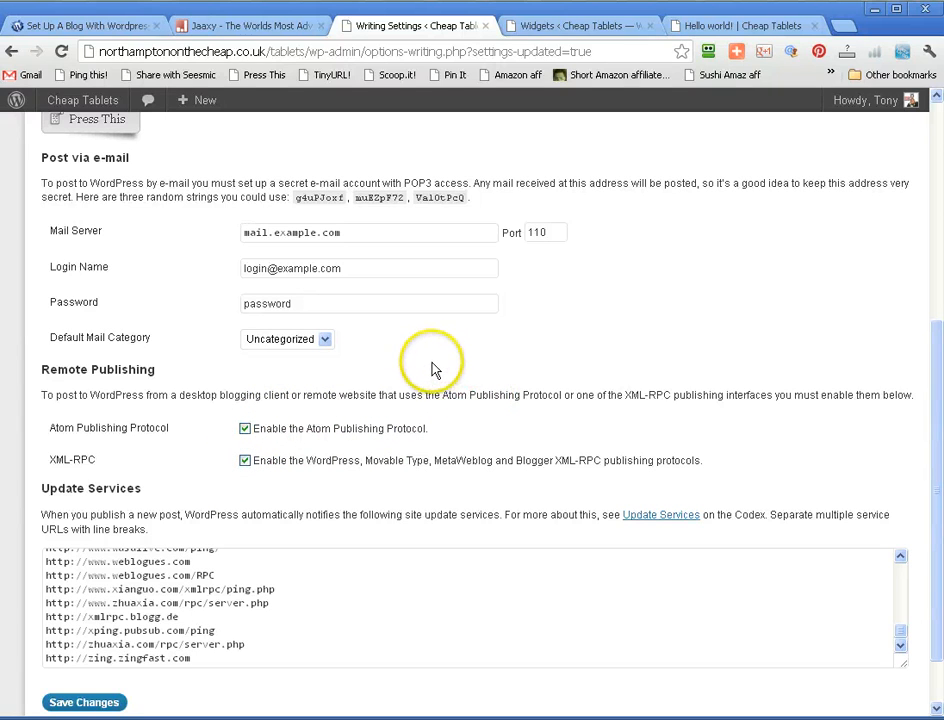
scroll(436, 368, "down", 2)
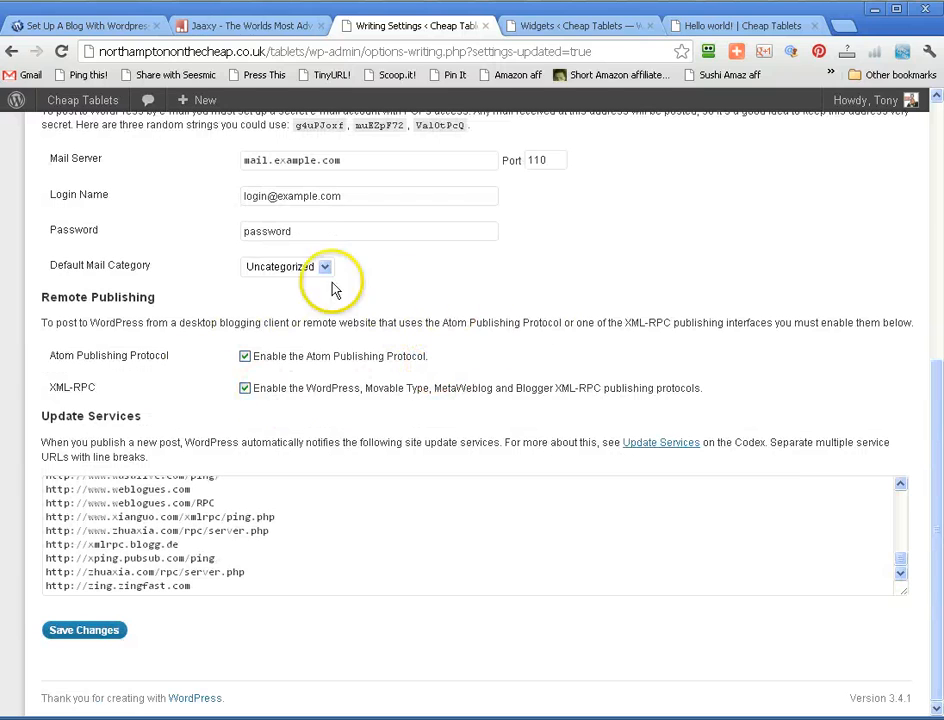
left_click(97, 631)
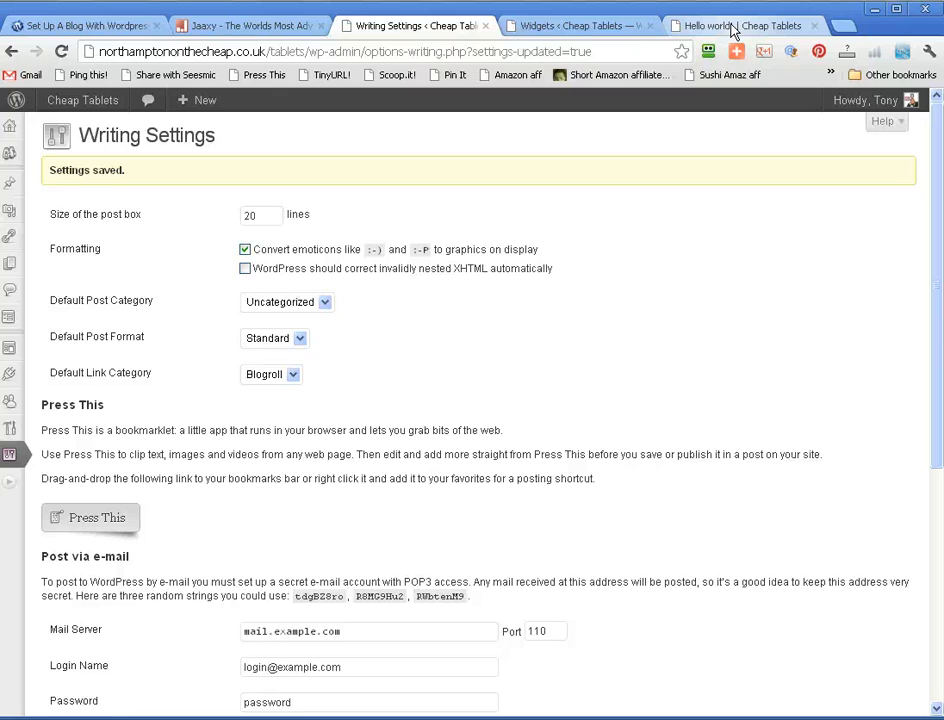
- Switch to the open Set Up A Blog With Wordpress website
left_click(78, 31)
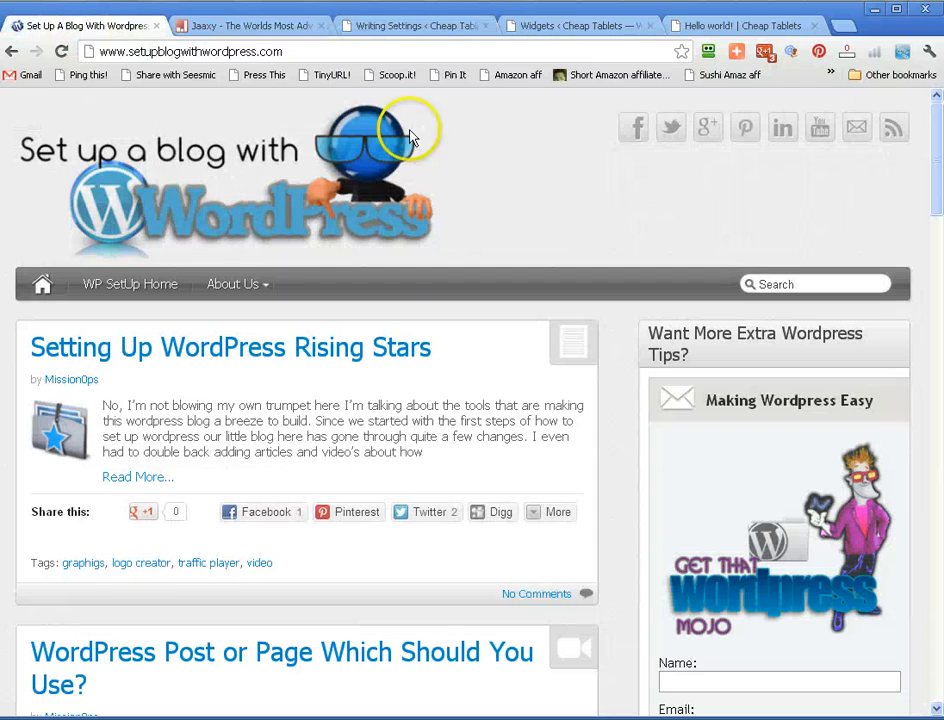